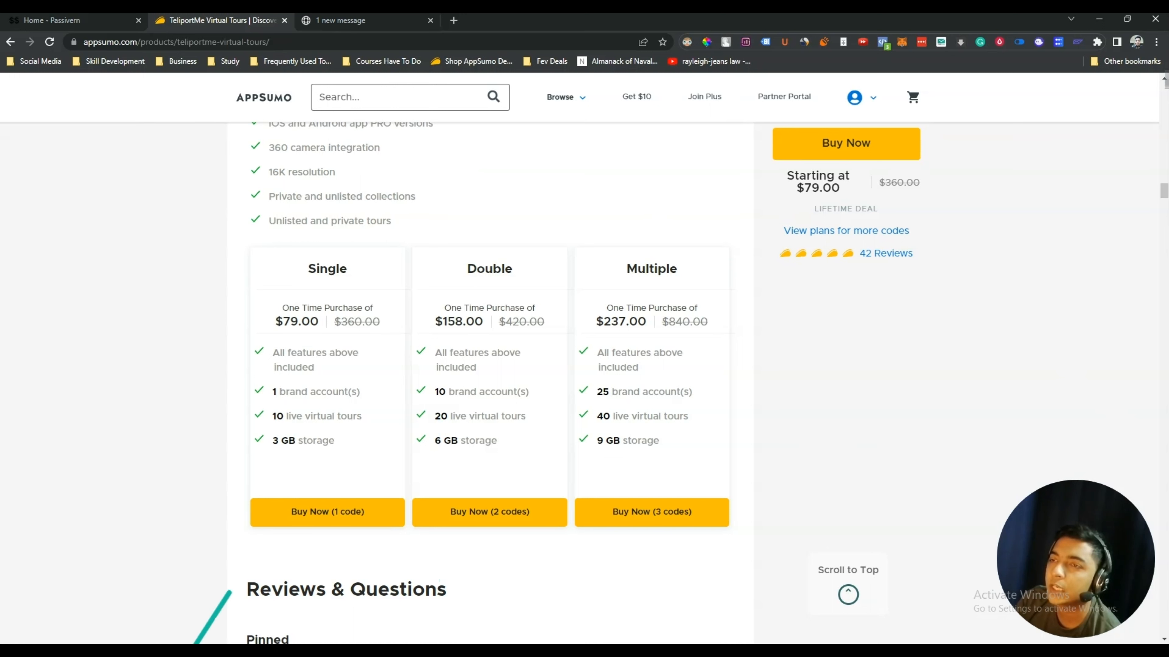
# Step: Switch to the TeliportMe dashboard and view the panoramas and brands sections
pyautogui.click(377, 22)
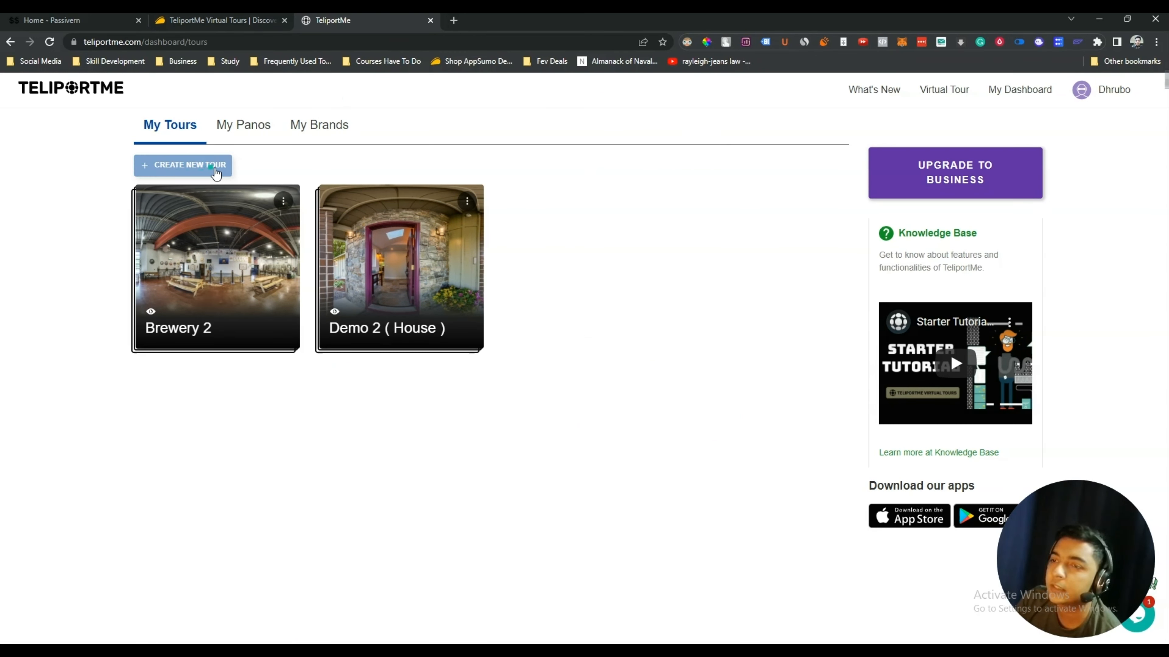
pyautogui.click(248, 144)
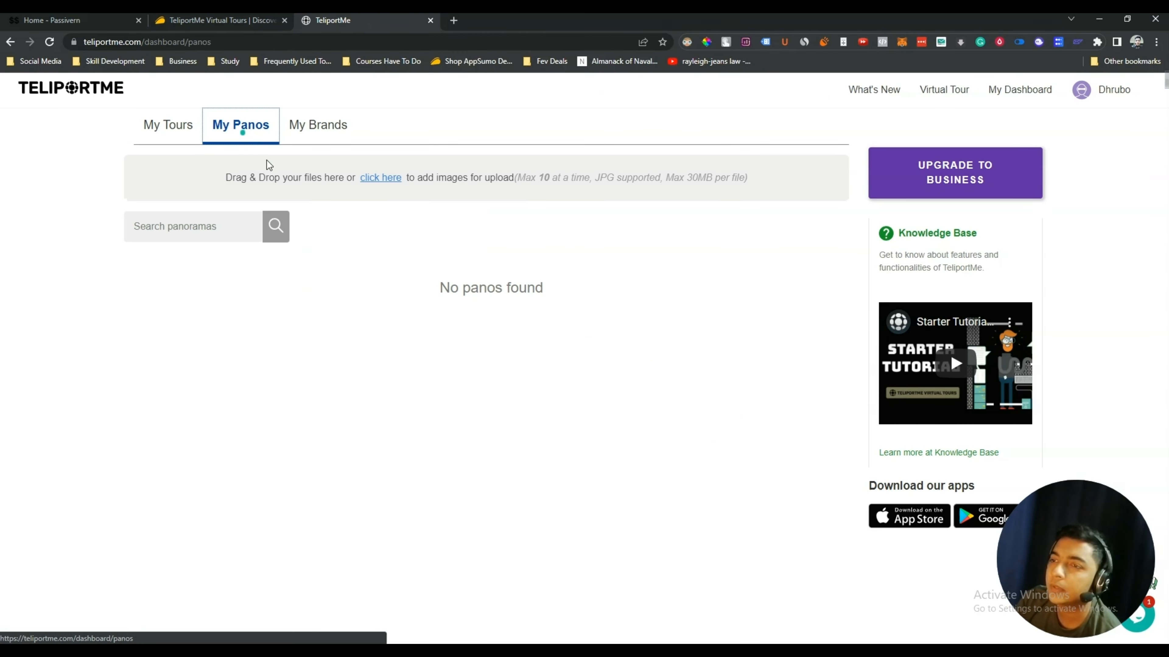
pyautogui.click(317, 137)
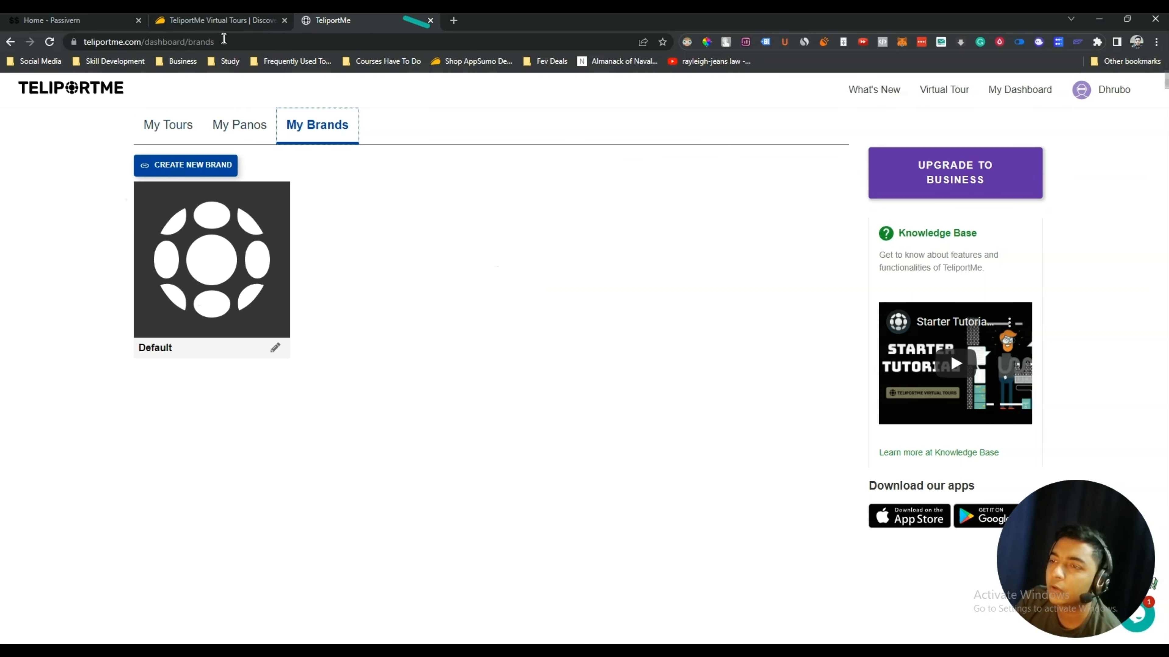
# Step: Review the text font and text size options in the Default brand's global hotspot settings
pyautogui.click(260, 331)
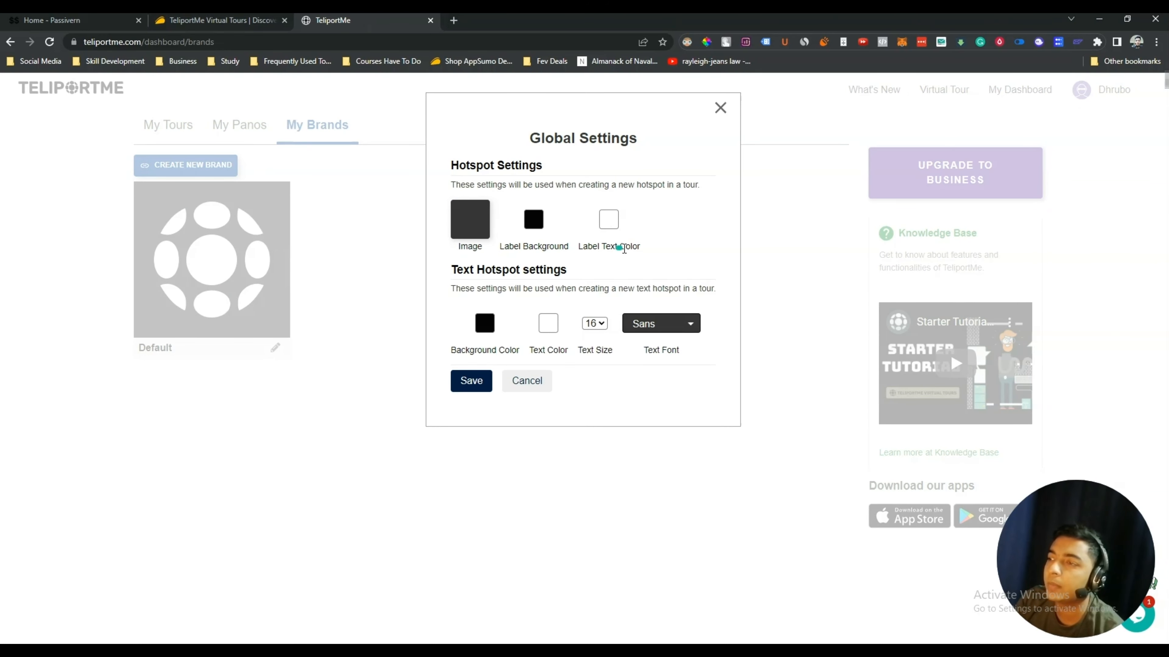
pyautogui.click(662, 325)
pyautogui.click(661, 328)
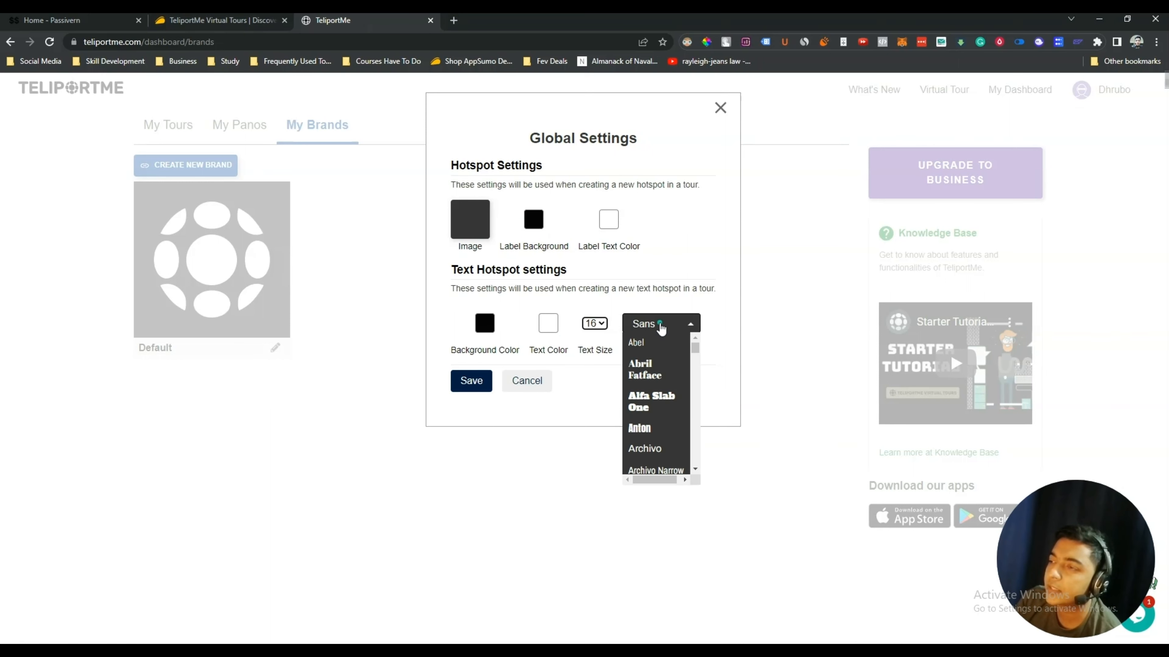
pyautogui.click(600, 324)
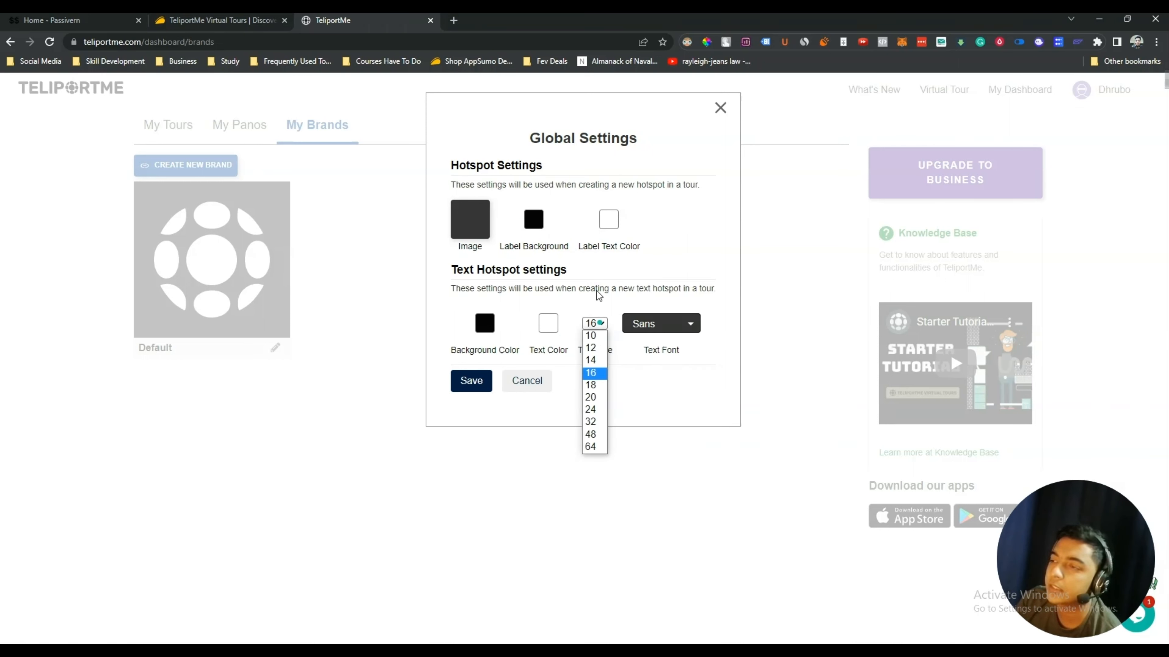
pyautogui.click(591, 373)
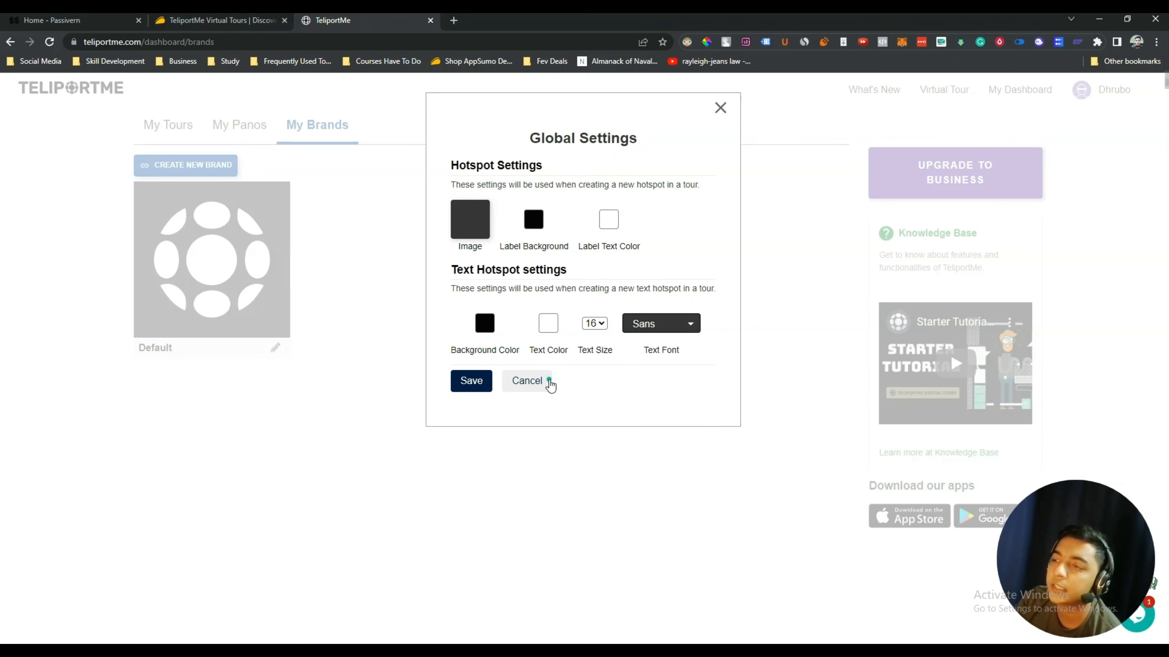
pyautogui.click(527, 381)
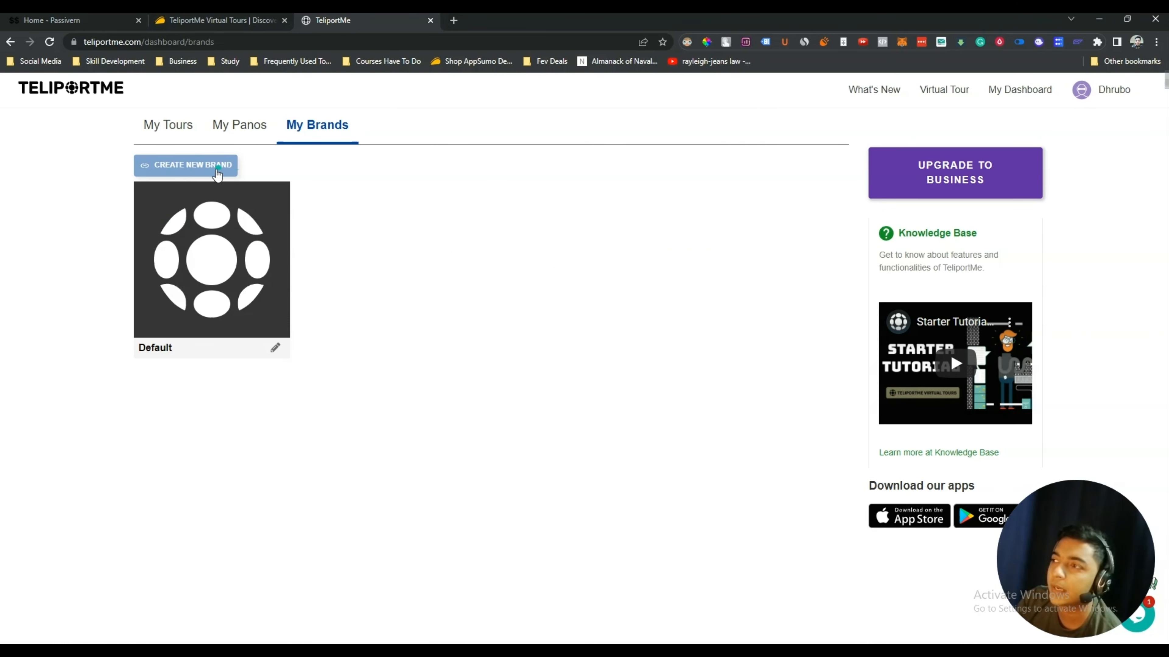
# Step: Open the Brewery 2 tour for editing and look around its Parking Lot panorama
pyautogui.click(158, 130)
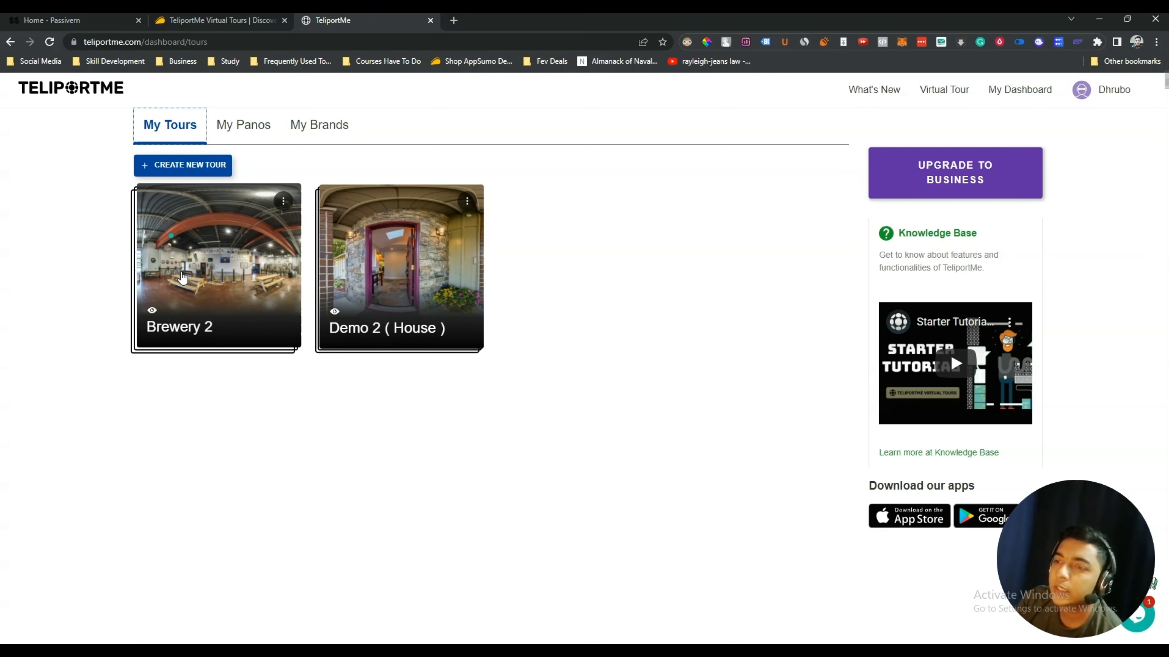
pyautogui.click(216, 277)
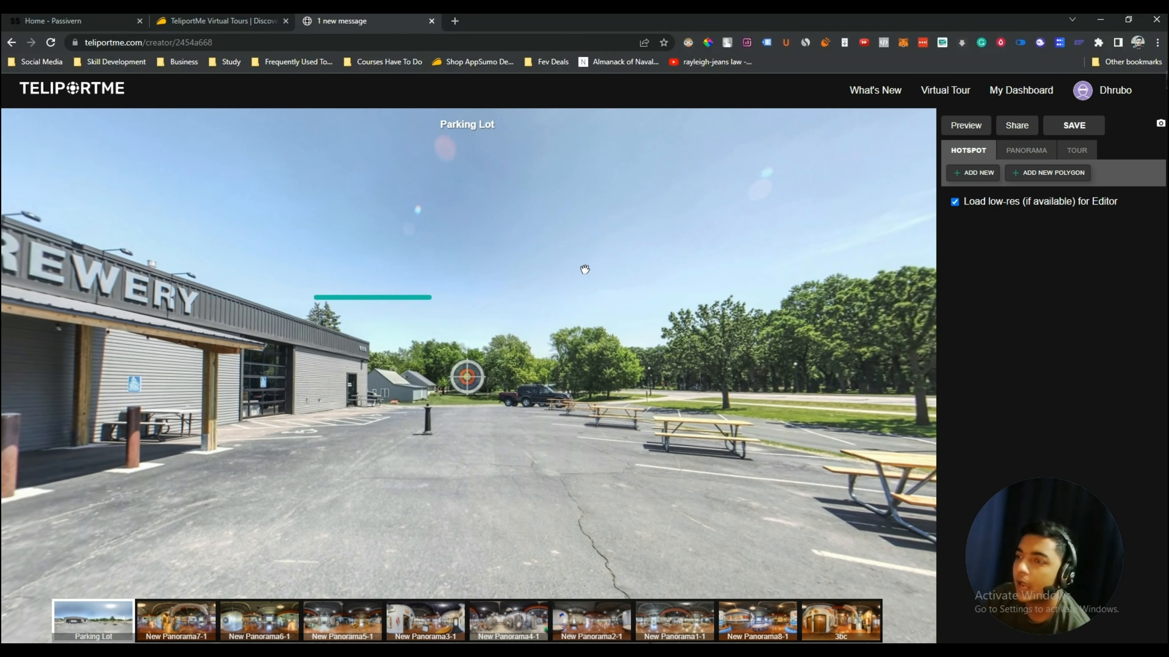
pyautogui.moveTo(497, 486); pyautogui.dragTo(150, 541)
pyautogui.moveTo(733, 398); pyautogui.dragTo(261, 278)
pyautogui.moveTo(690, 417); pyautogui.dragTo(276, 410)
pyautogui.moveTo(735, 374); pyautogui.dragTo(389, 420)
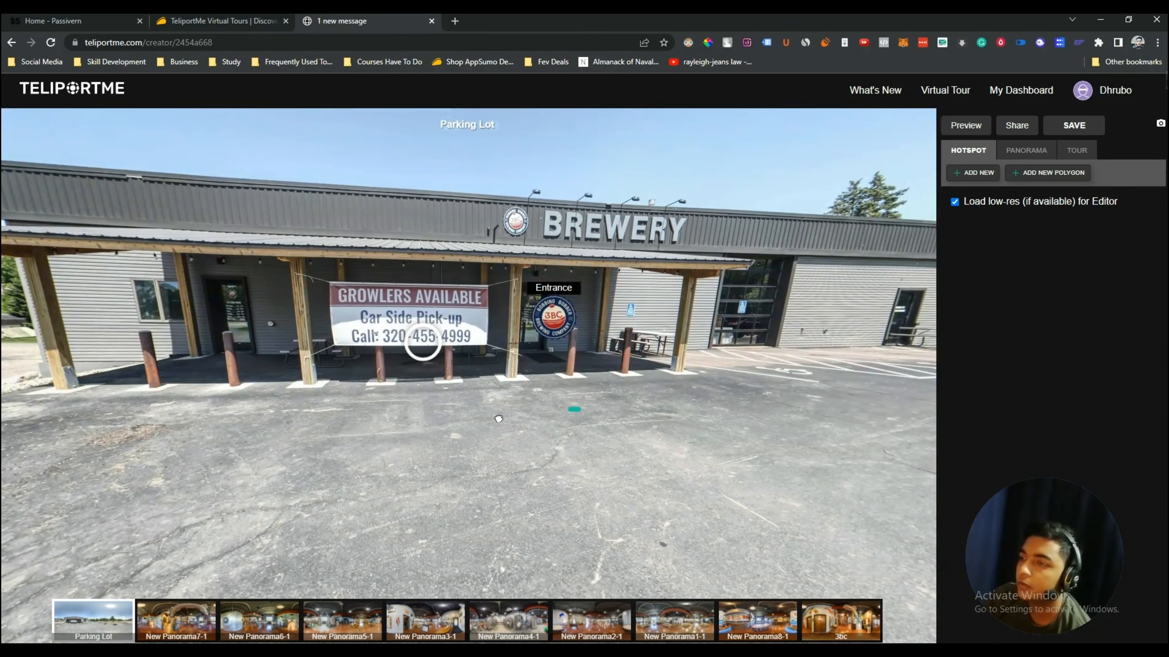
pyautogui.moveTo(530, 415); pyautogui.dragTo(342, 430)
pyautogui.moveTo(650, 391); pyautogui.dragTo(535, 517)
pyautogui.moveTo(550, 292); pyautogui.dragTo(805, 216)
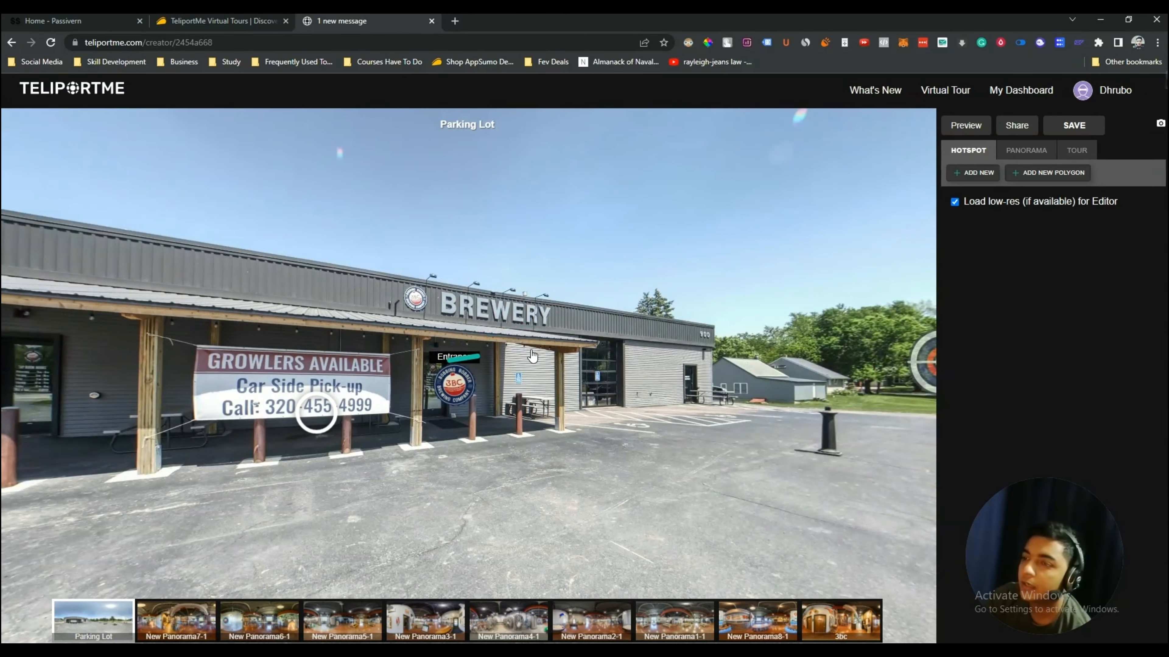
# Step: Shift the Parking Lot panorama's initial position marker slightly toward the parked vehicles
pyautogui.moveTo(532, 355); pyautogui.dragTo(758, 327)
pyautogui.moveTo(239, 340); pyautogui.dragTo(529, 286)
pyautogui.moveTo(217, 315); pyautogui.dragTo(353, 376)
pyautogui.moveTo(545, 437); pyautogui.dragTo(463, 446)
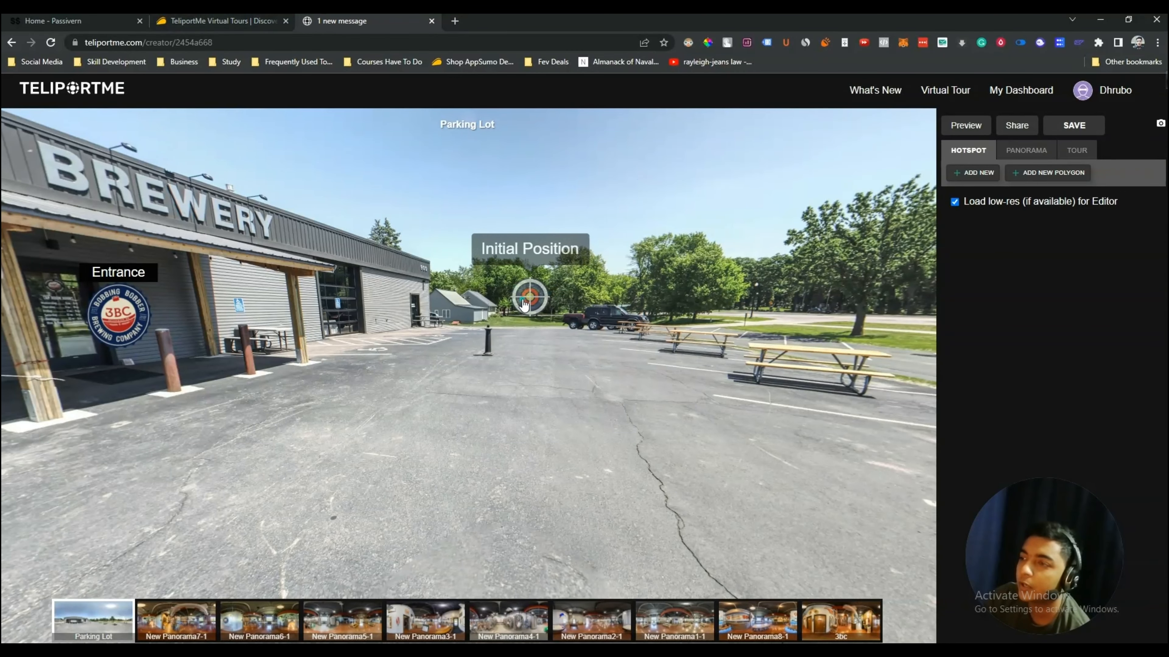
pyautogui.moveTo(525, 303); pyautogui.dragTo(564, 319)
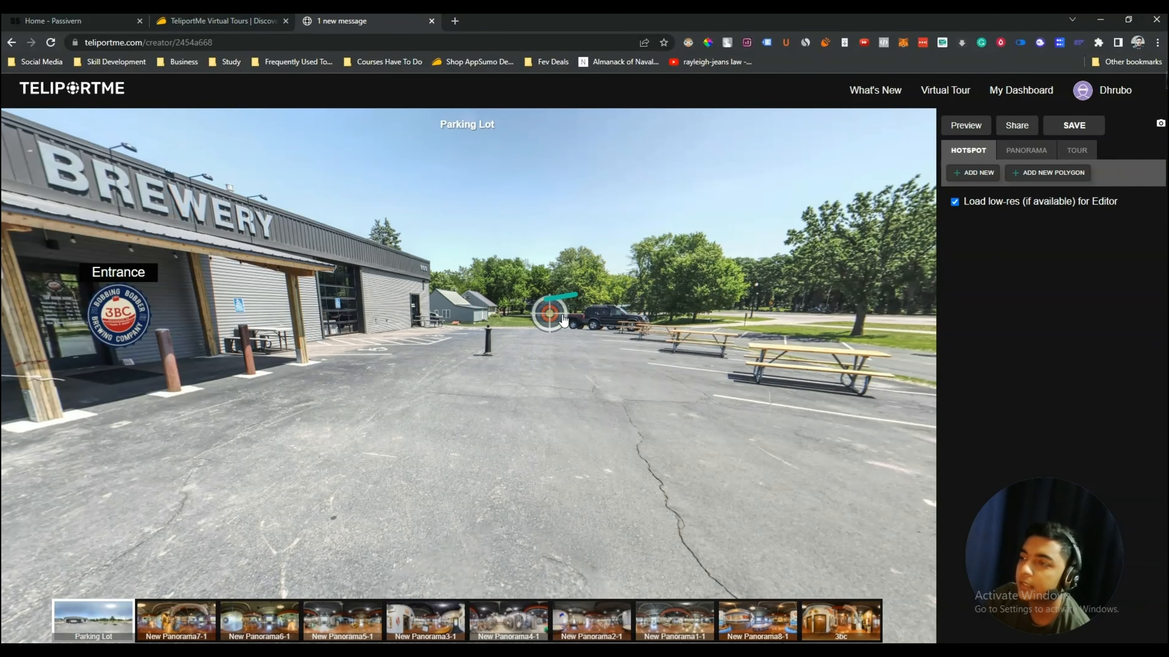
# Step: Nudge the Entrance hotspot and the unlabelled circular hotspot on the growlers banner slightly up and to the left
pyautogui.moveTo(430, 420); pyautogui.dragTo(605, 418)
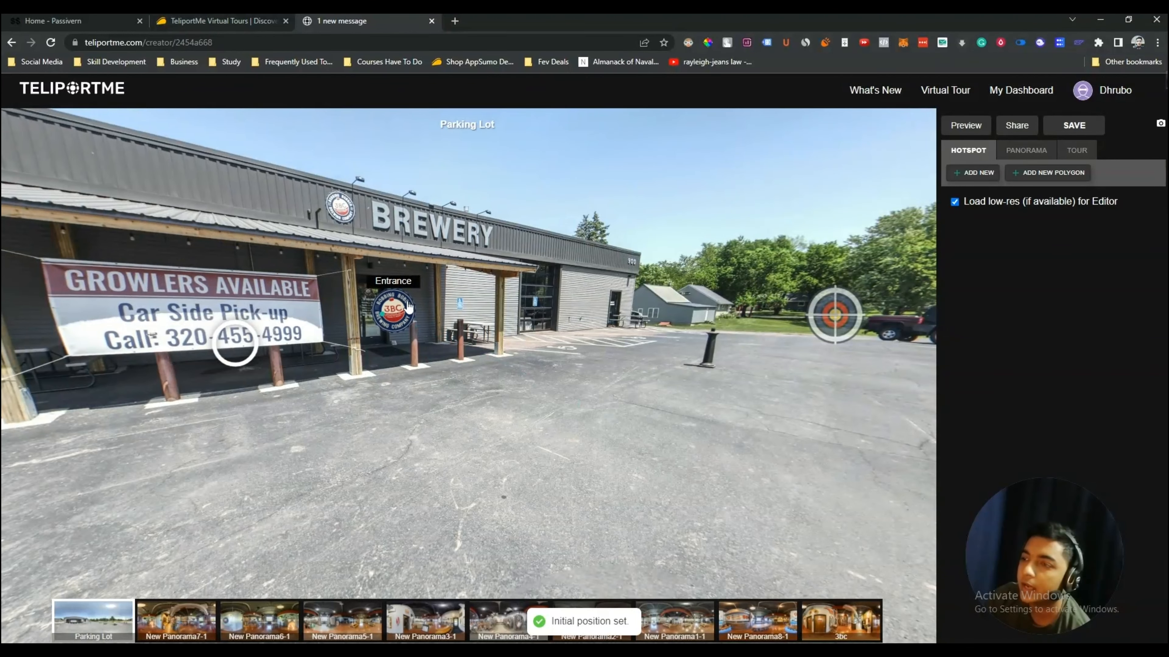
pyautogui.moveTo(408, 306)
pyautogui.mouseDown()
pyautogui.moveTo(389, 313)
pyautogui.moveTo(438, 262)
pyautogui.moveTo(390, 314)
pyautogui.mouseUp()
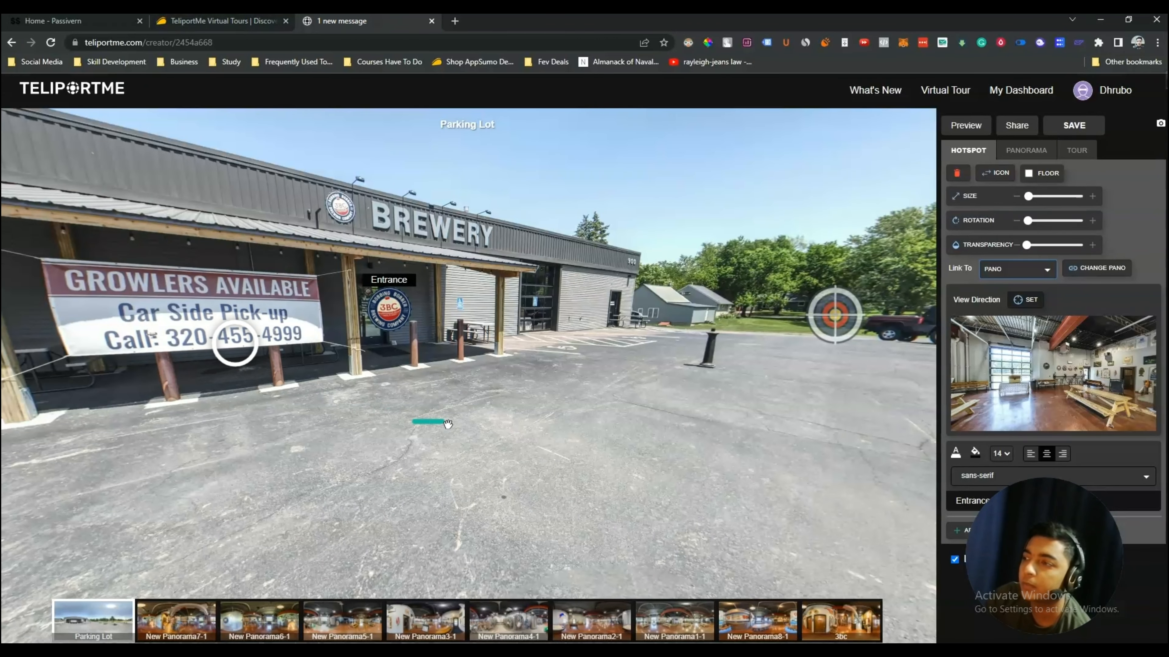
pyautogui.moveTo(493, 419); pyautogui.dragTo(619, 422)
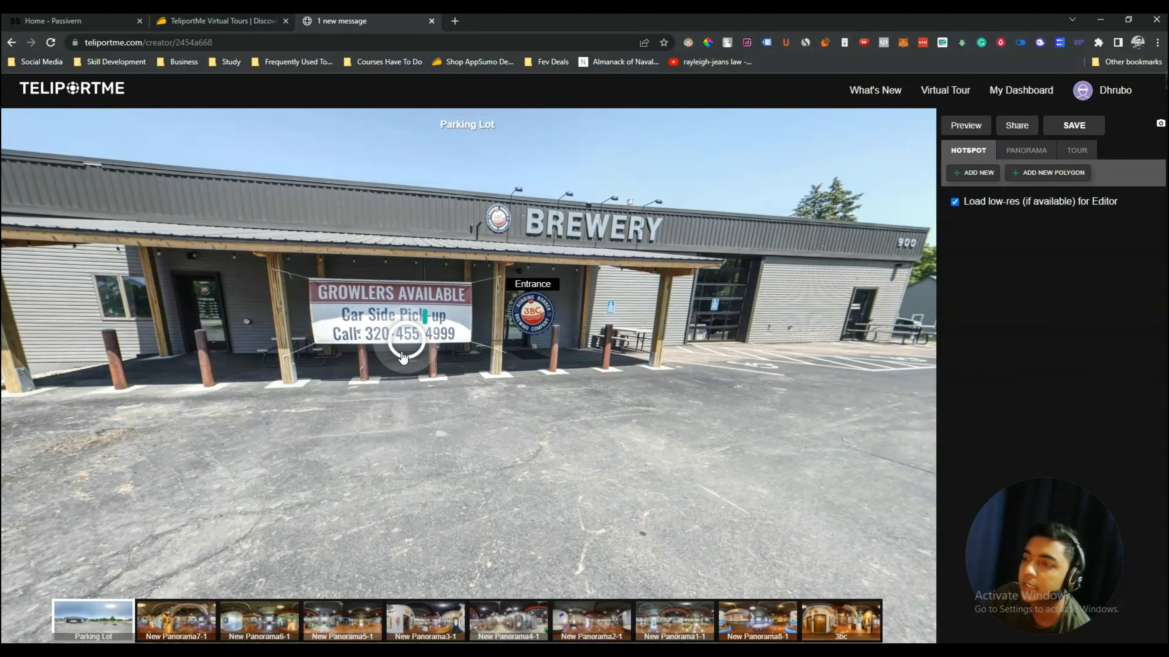
pyautogui.click(403, 347)
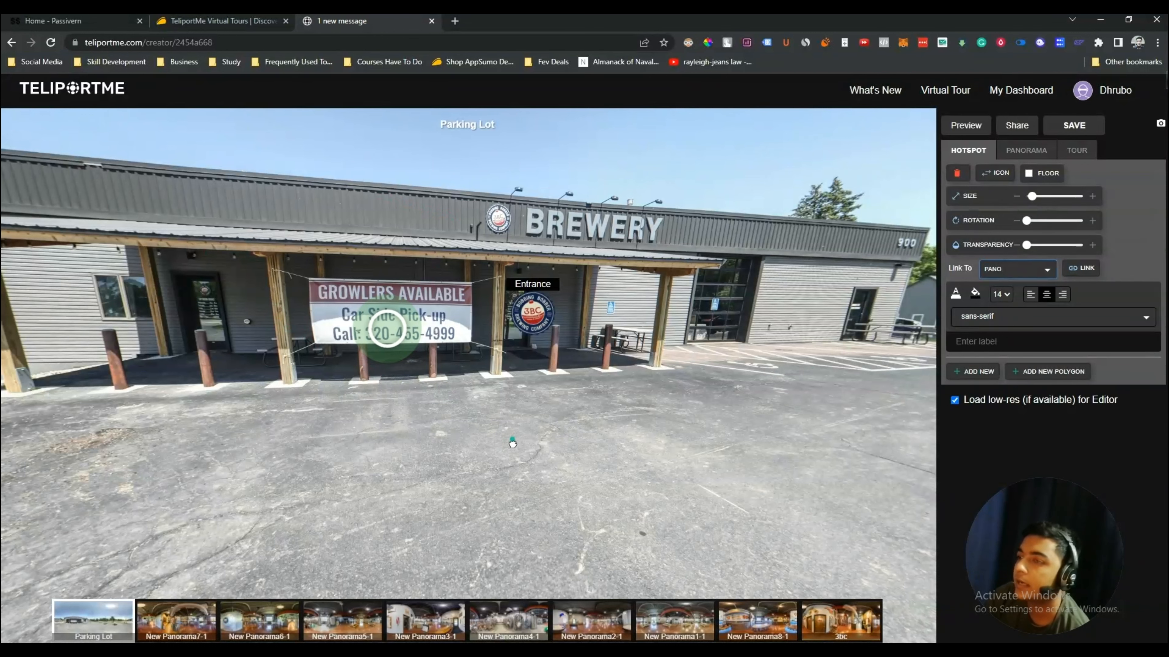
# Step: Enlarge the Entrance hotspot to more than twice its size, rotate its icon clockwise and slightly adjust its transparency
pyautogui.click(537, 325)
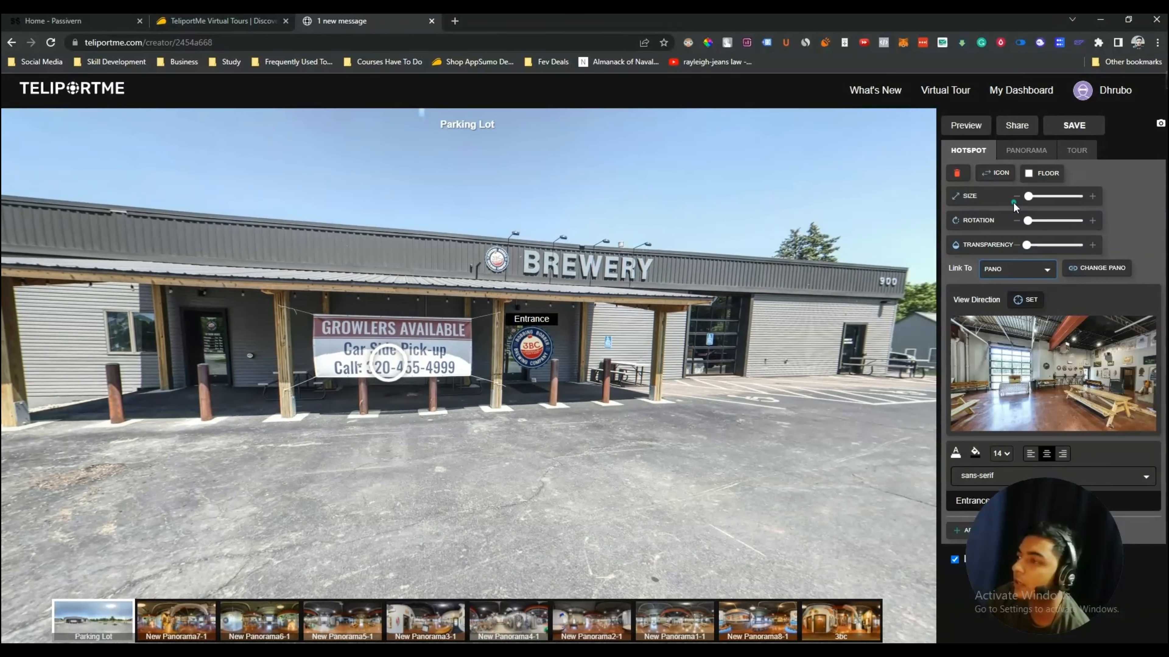
pyautogui.moveTo(1029, 197)
pyautogui.mouseDown()
pyautogui.moveTo(1070, 198)
pyautogui.moveTo(1040, 198)
pyautogui.mouseUp()
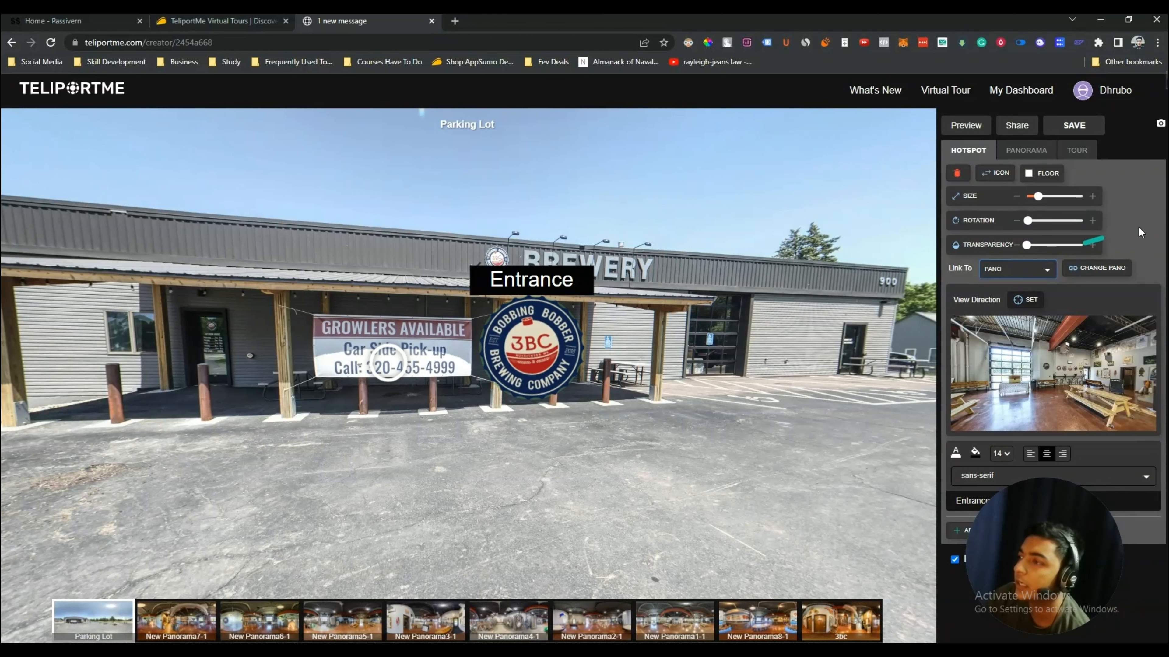
pyautogui.moveTo(1028, 220)
pyautogui.mouseDown()
pyautogui.moveTo(1050, 221)
pyautogui.moveTo(1039, 221)
pyautogui.moveTo(1070, 243)
pyautogui.moveTo(1027, 239)
pyautogui.mouseUp()
pyautogui.click(1015, 270)
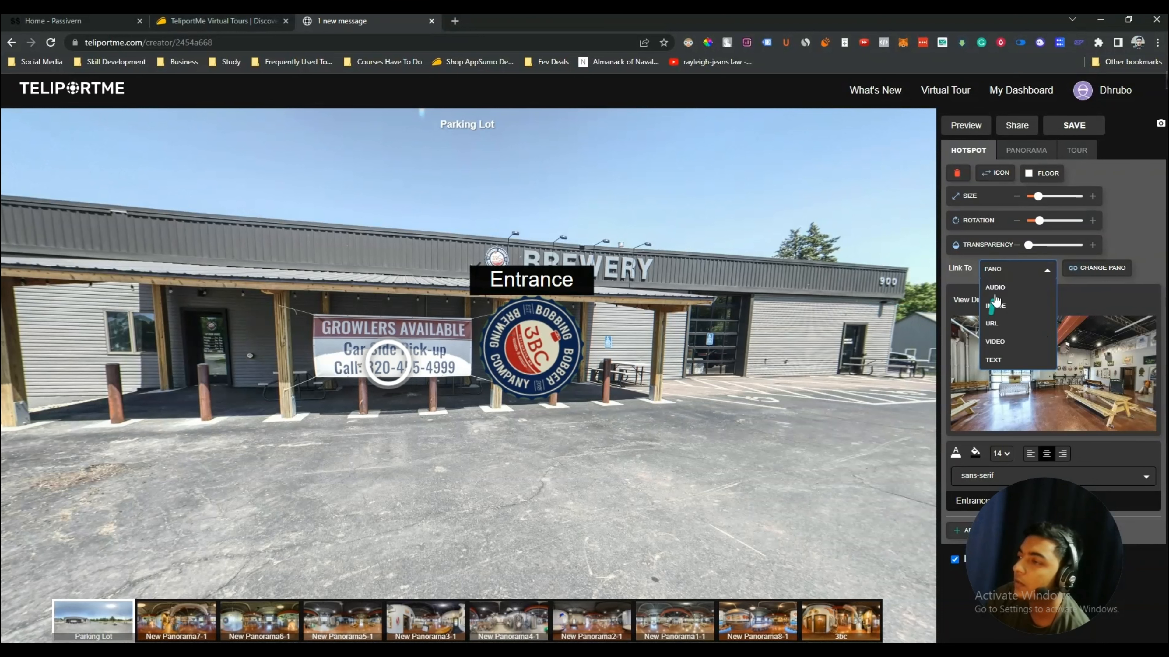
pyautogui.click(994, 324)
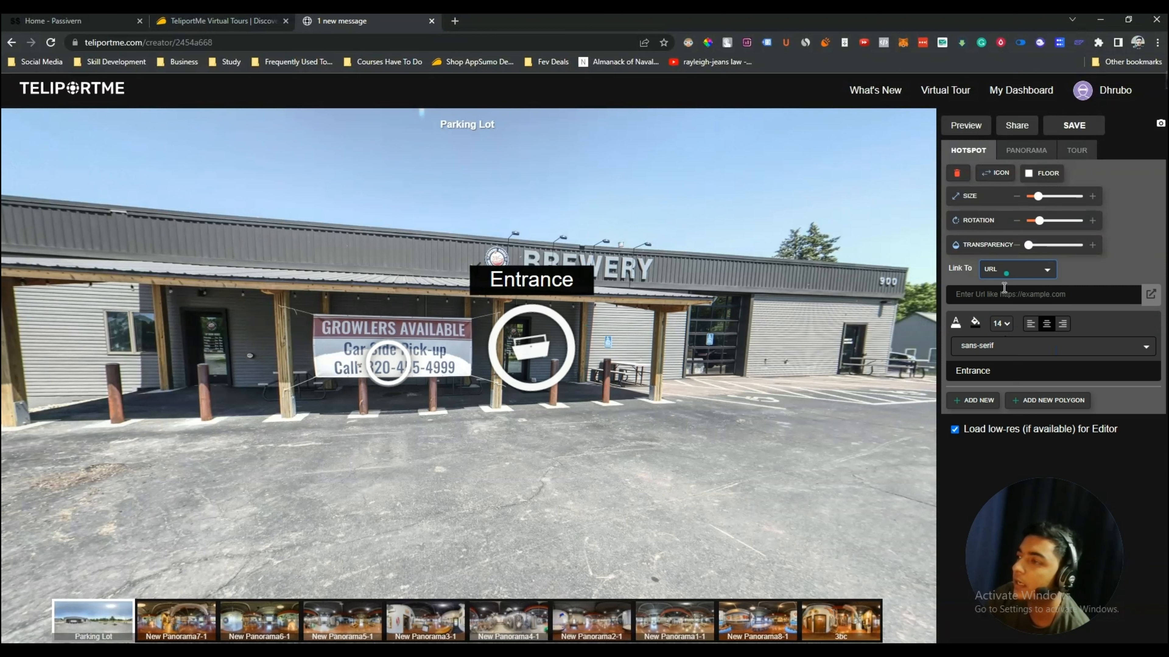
pyautogui.write('www.passivern.com')
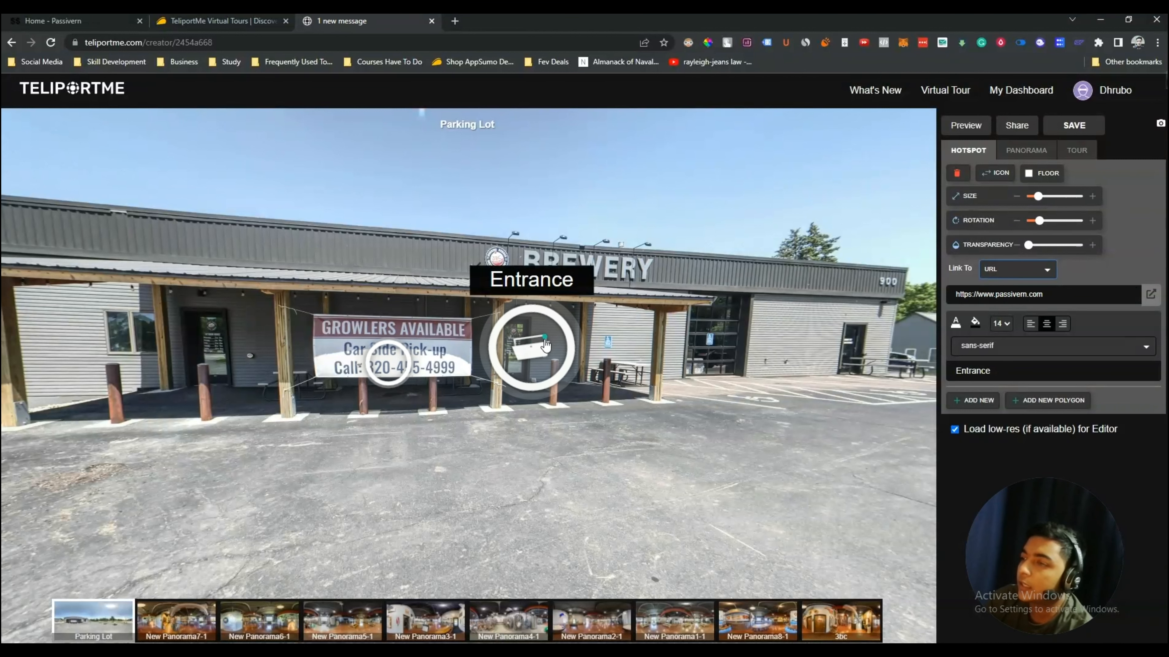
# Step: Try the pano, audio and image link types on the Entrance hotspot, ending with the video link type
pyautogui.click(991, 272)
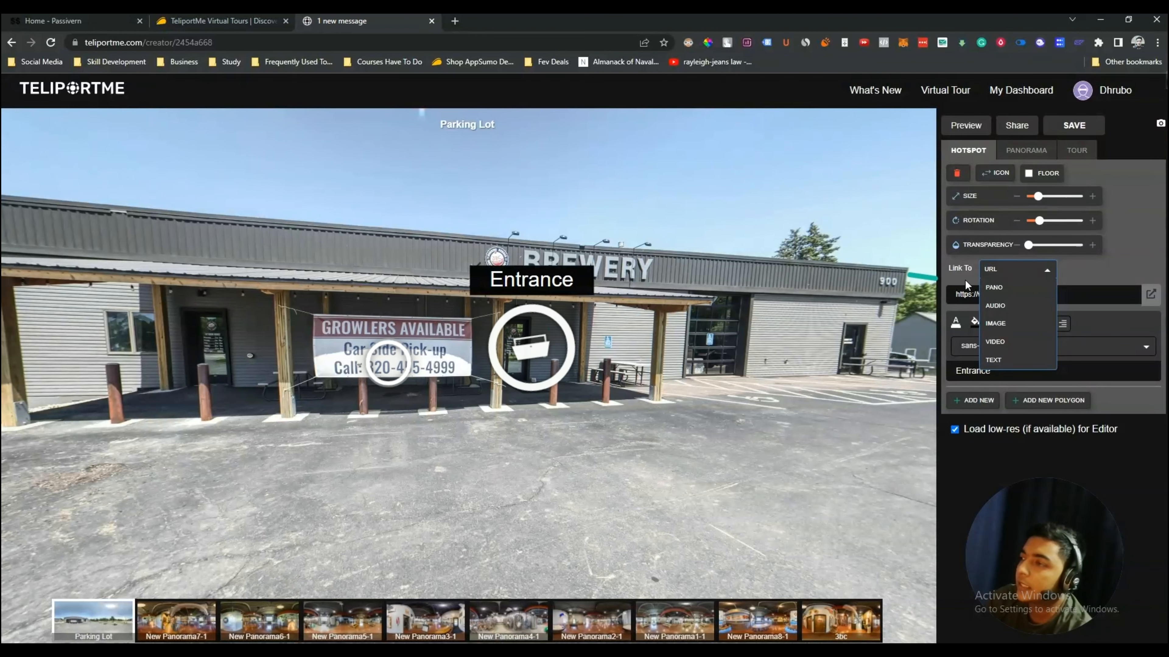
pyautogui.click(1010, 286)
pyautogui.click(1015, 271)
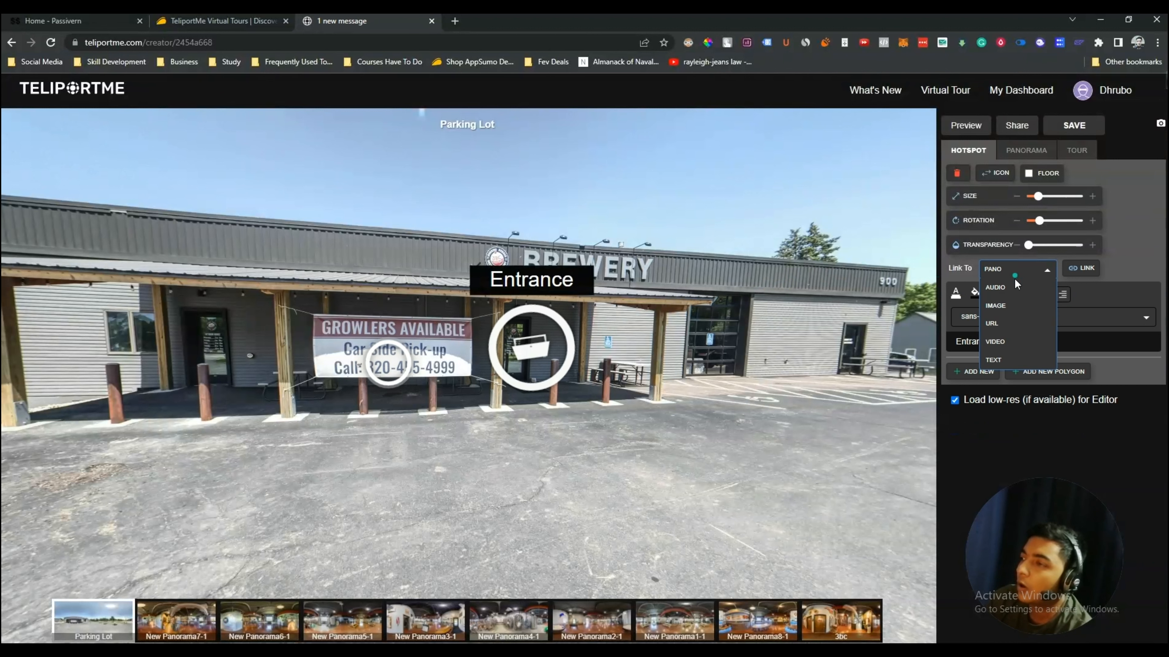
pyautogui.click(1009, 298)
pyautogui.click(984, 272)
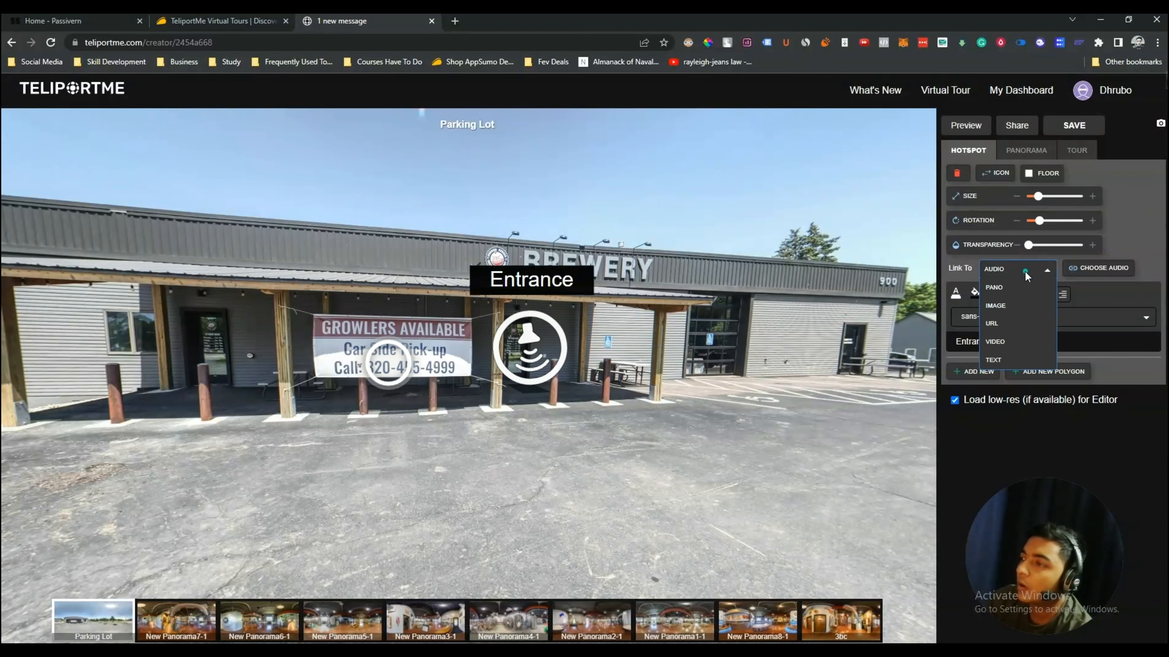
pyautogui.click(1001, 313)
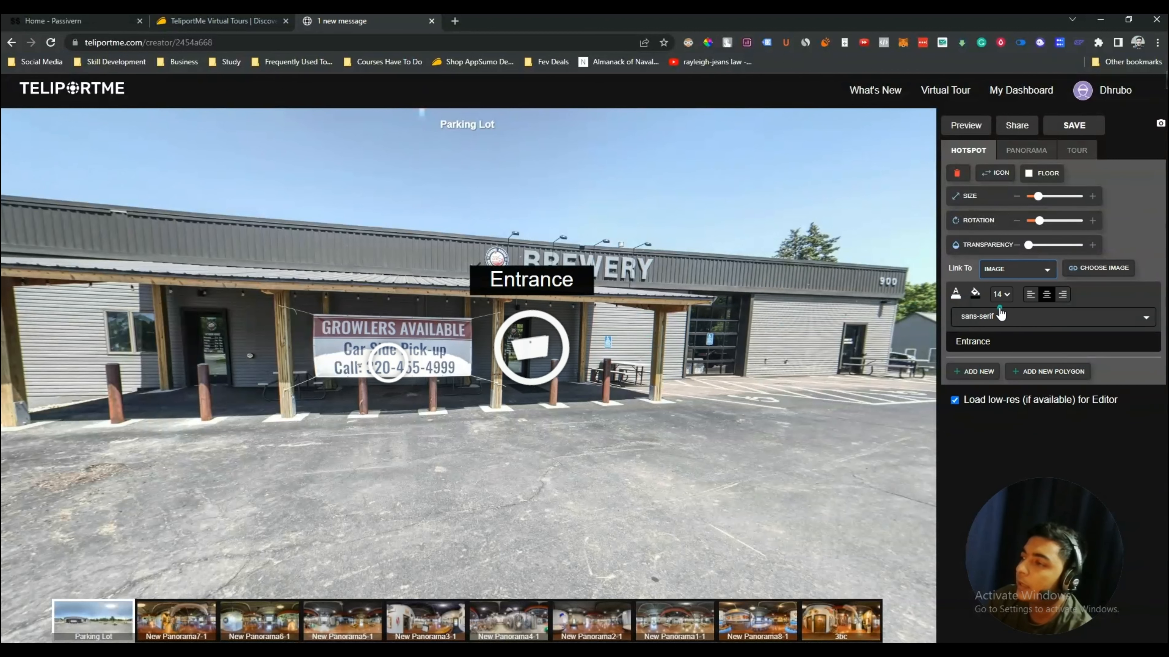
pyautogui.click(1007, 272)
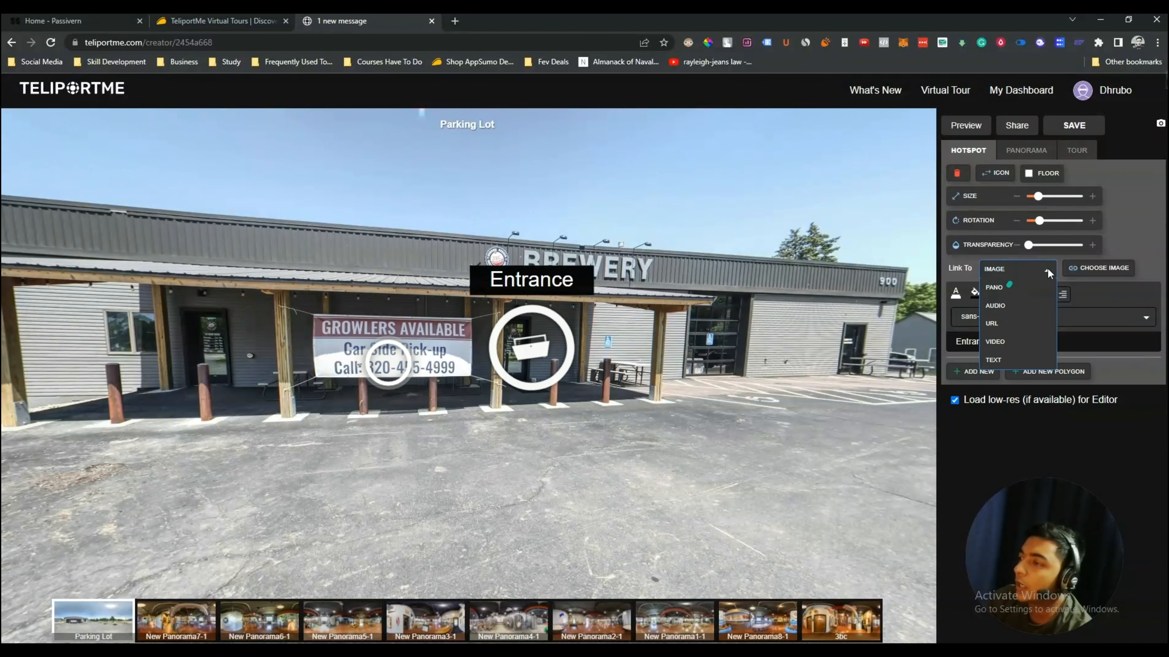
pyautogui.click(995, 343)
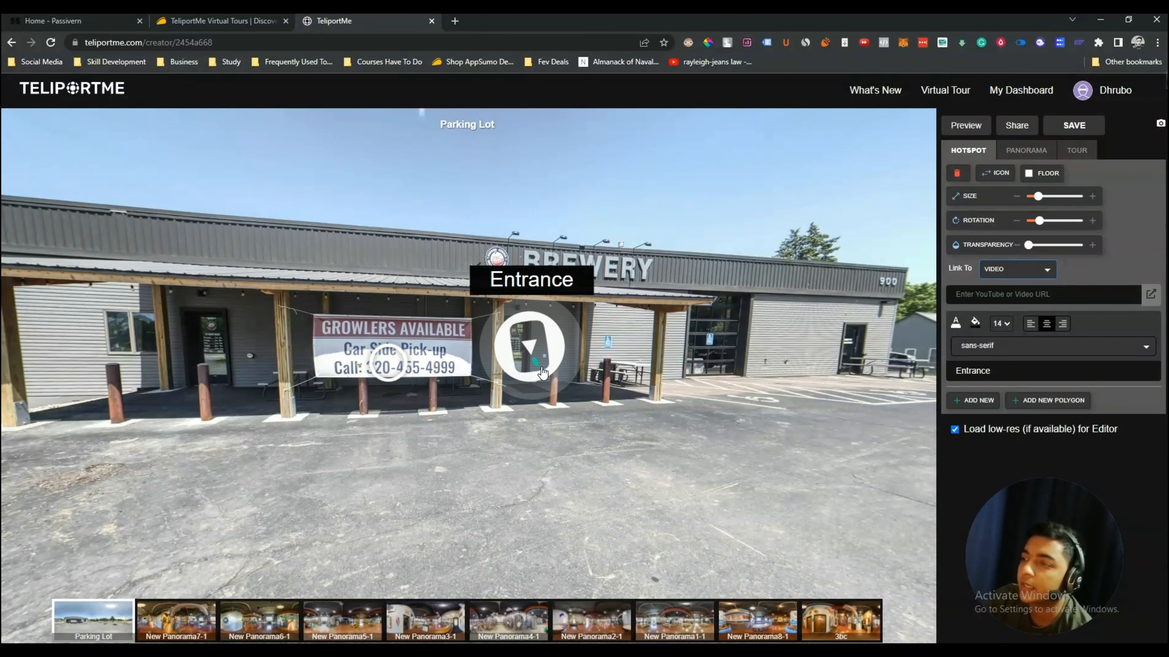
# Step: Look around the Parking Lot panorama, including the ground and the picnic tables
pyautogui.moveTo(792, 377); pyautogui.dragTo(616, 230)
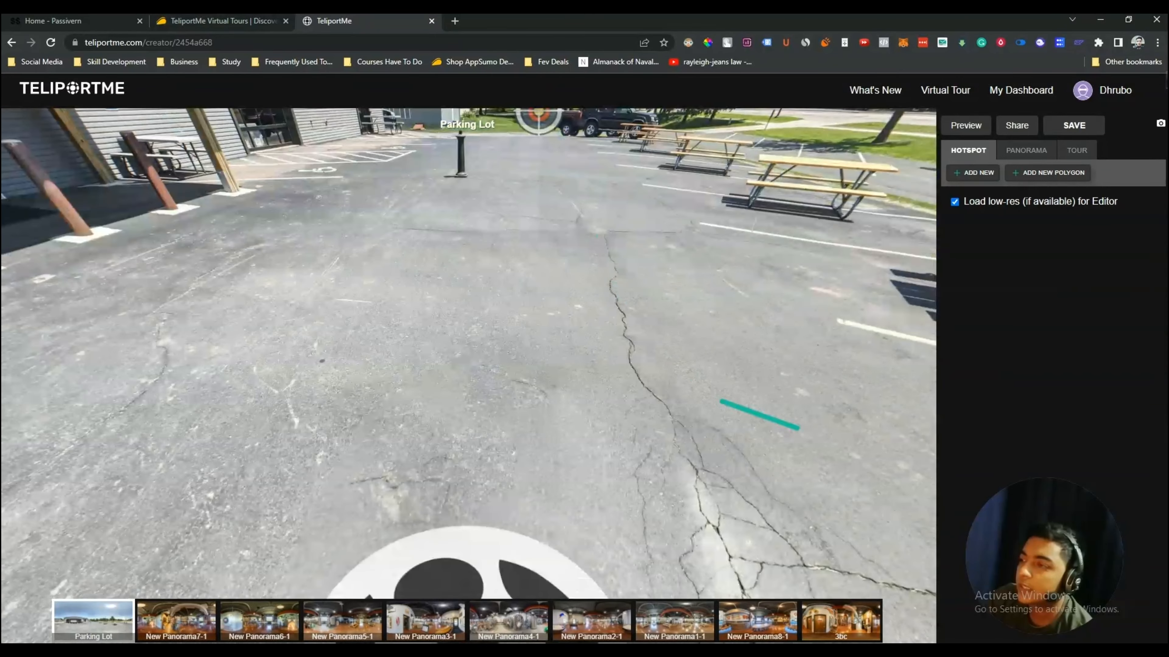
pyautogui.moveTo(717, 297); pyautogui.dragTo(731, 217)
pyautogui.moveTo(487, 390); pyautogui.dragTo(571, 328)
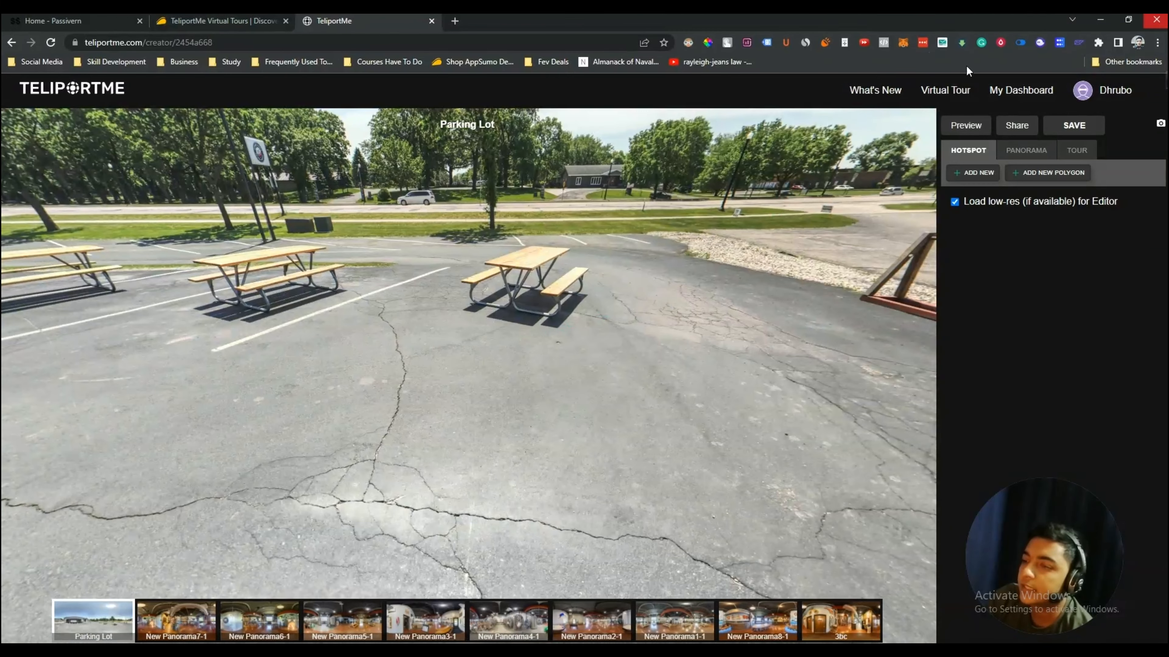
# Step: Open the New Panorama7-1 scene and look around the bar, doorway and seating area
pyautogui.click(173, 617)
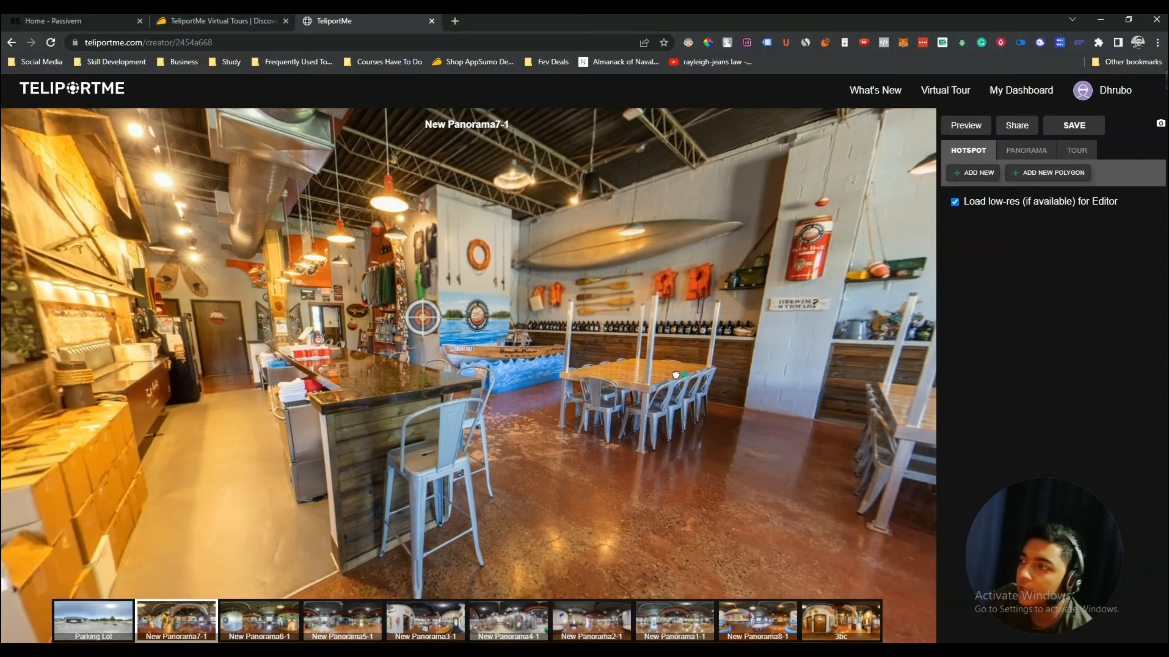
pyautogui.moveTo(675, 375); pyautogui.dragTo(639, 518)
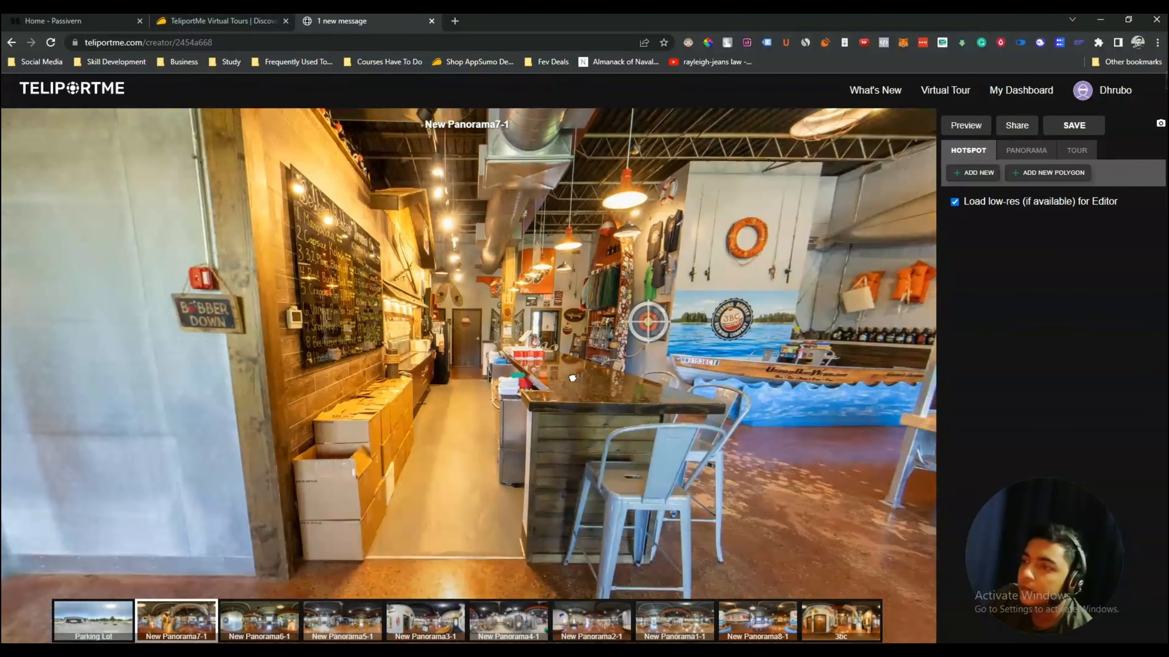
pyautogui.moveTo(572, 377); pyautogui.dragTo(532, 374)
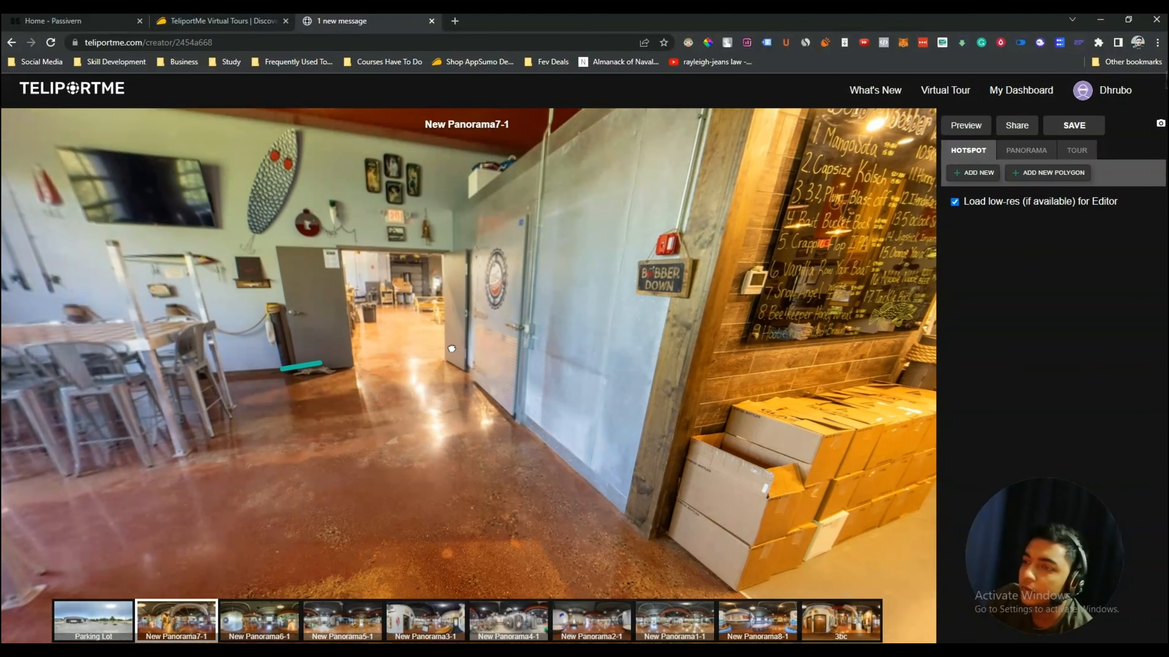
pyautogui.moveTo(451, 348); pyautogui.dragTo(946, 276)
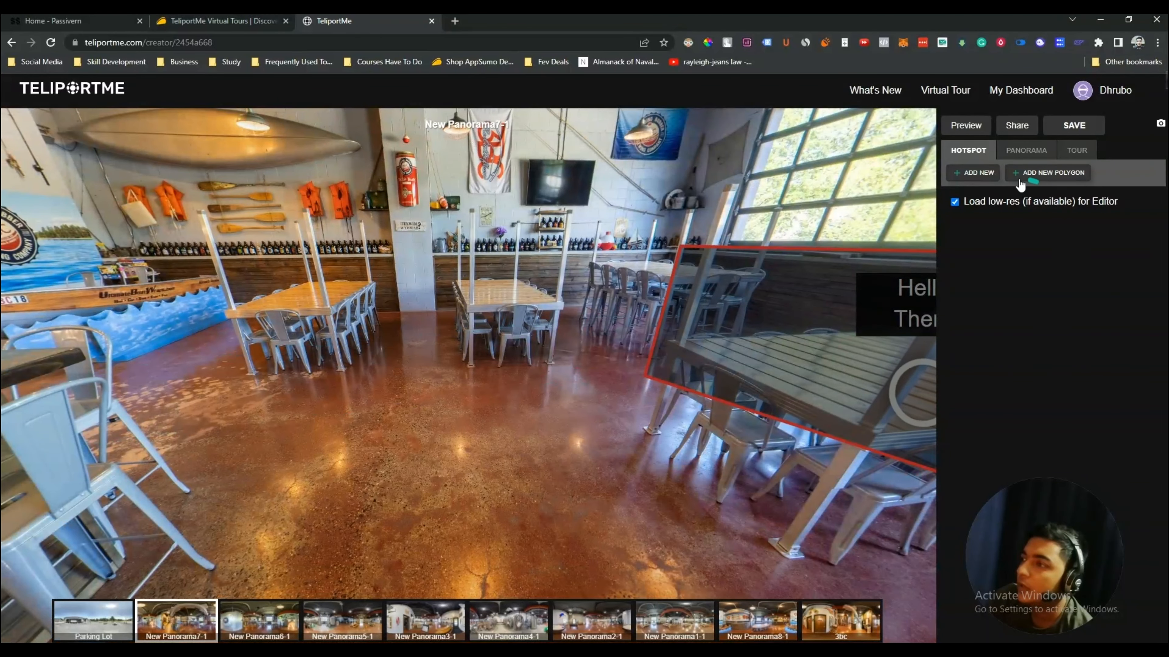
# Step: Raise the zoom setting of New Panorama7-1 close to its maximum and set its pitch limit to 180°
pyautogui.click(1043, 156)
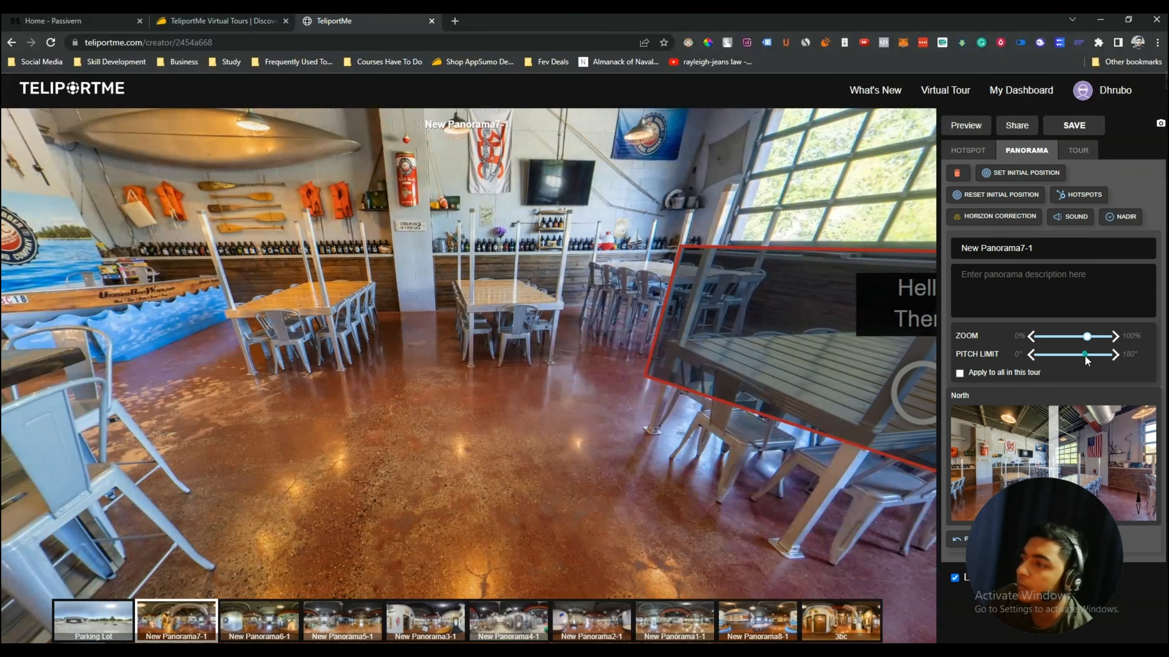
pyautogui.moveTo(1087, 335)
pyautogui.mouseDown()
pyautogui.moveTo(1065, 337)
pyautogui.moveTo(1104, 337)
pyautogui.mouseUp()
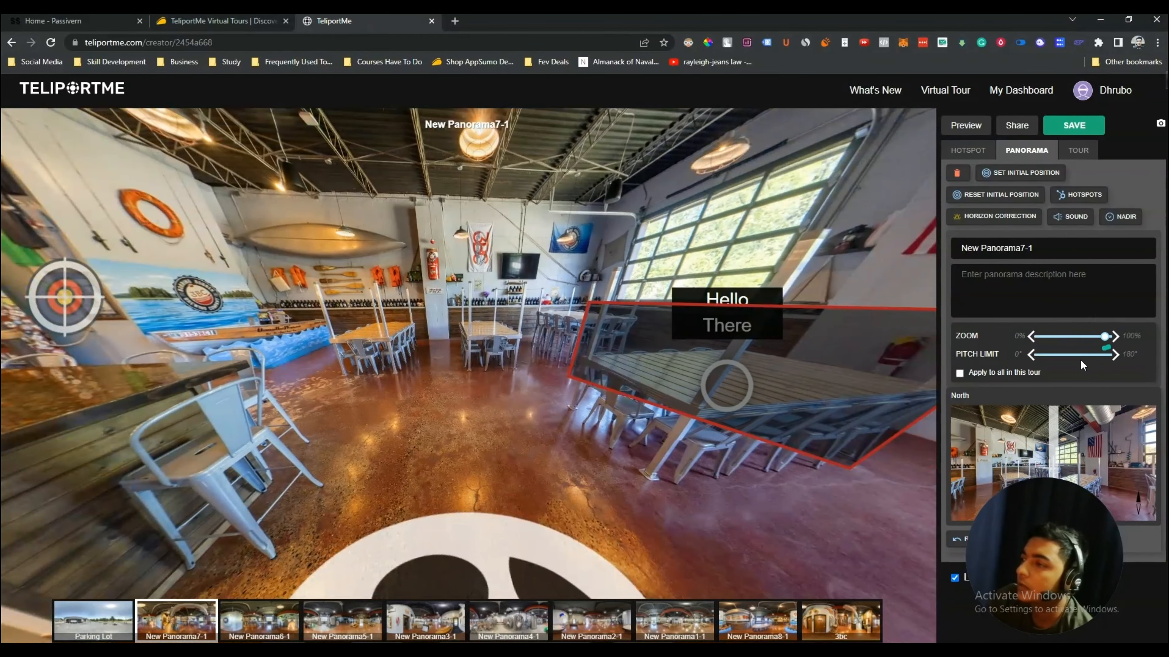
pyautogui.moveTo(1093, 356); pyautogui.dragTo(1115, 355)
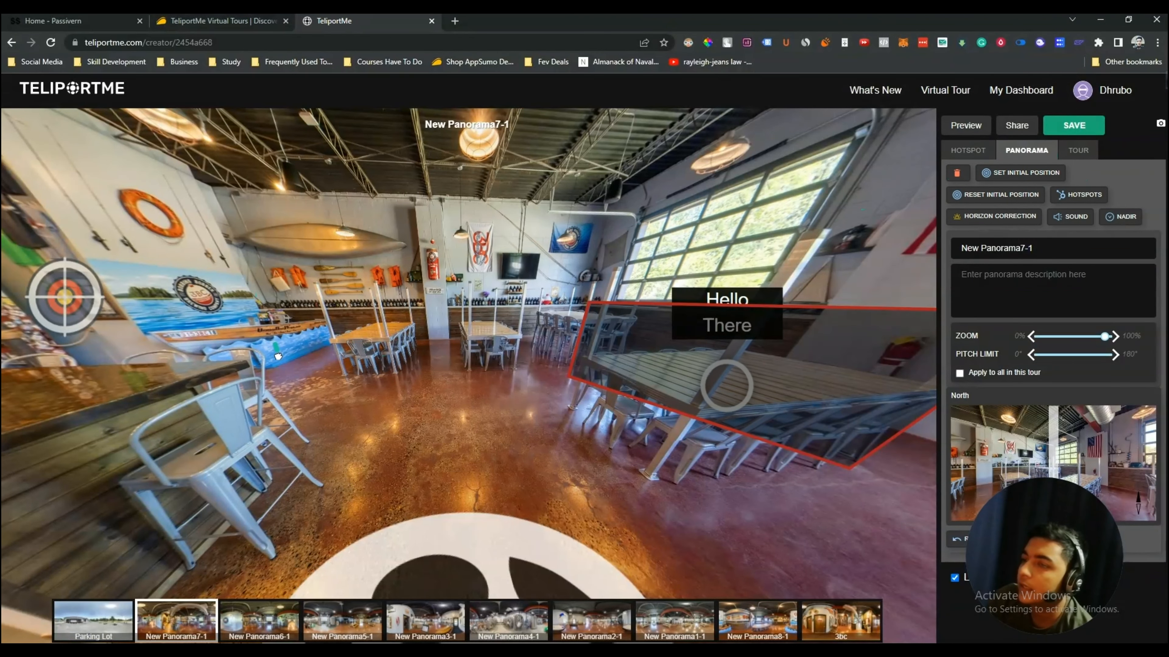
# Step: Set the initial position of New Panorama7-1 to the view of the far doorway and the menu board wall
pyautogui.moveTo(326, 356); pyautogui.dragTo(576, 374)
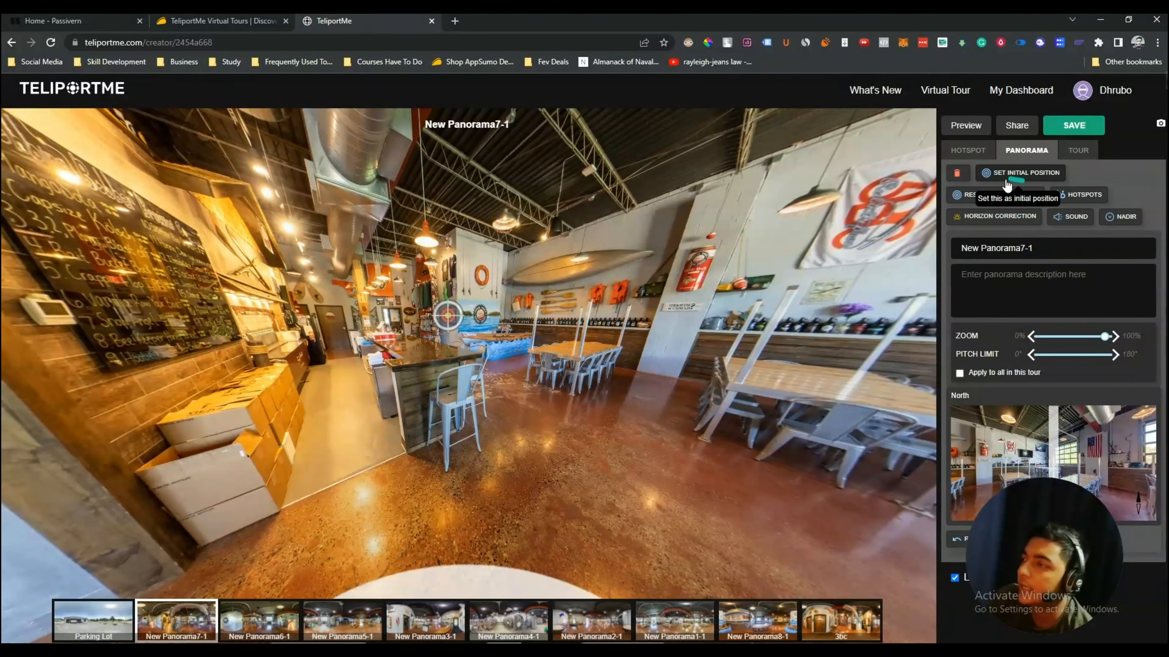
pyautogui.moveTo(302, 416); pyautogui.dragTo(978, 485)
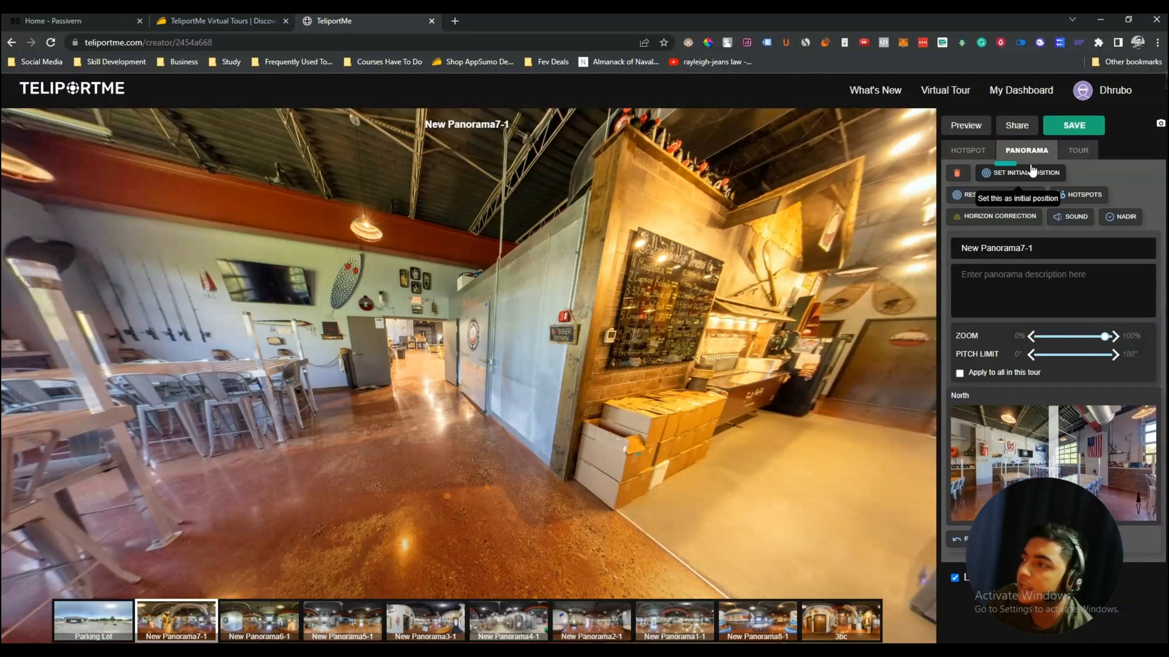
pyautogui.click(1022, 176)
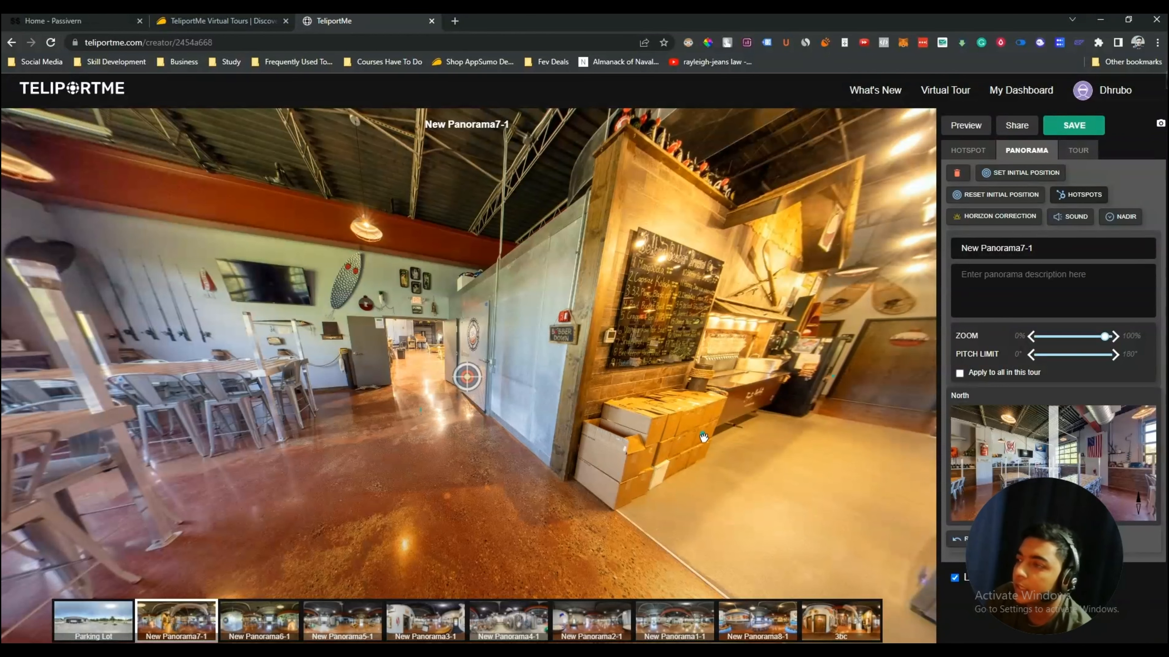
# Step: Look around the bar counter and view all hotspots of New Panorama7-1 on the flat panorama overview
pyautogui.moveTo(703, 436); pyautogui.dragTo(422, 403)
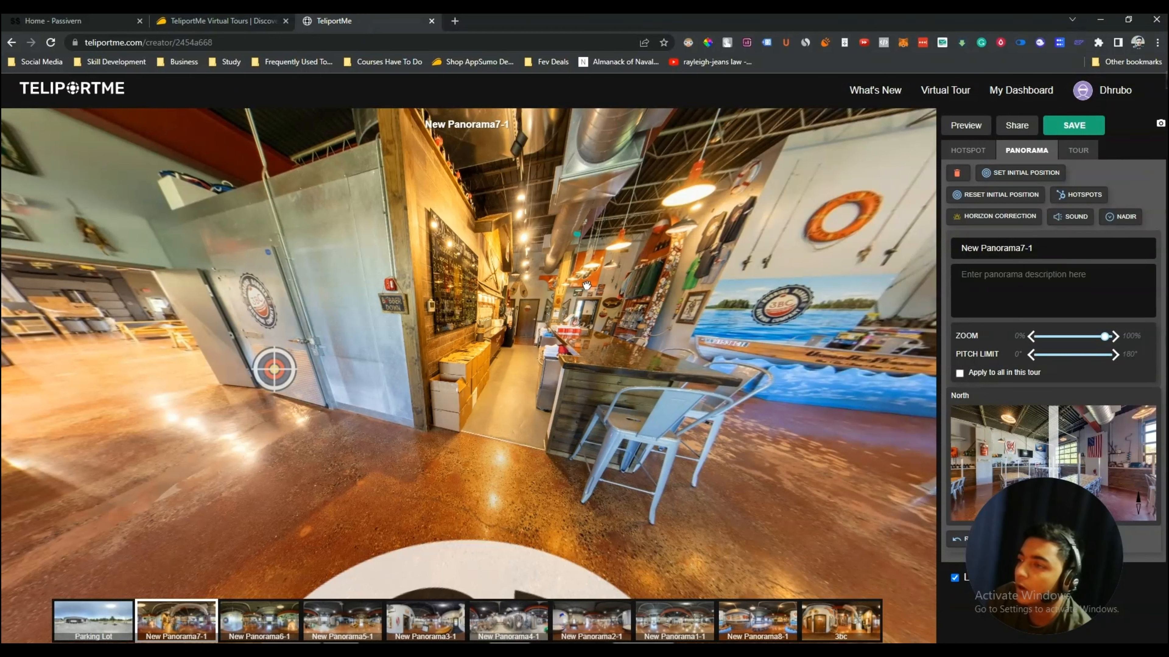
pyautogui.moveTo(542, 343); pyautogui.dragTo(497, 351)
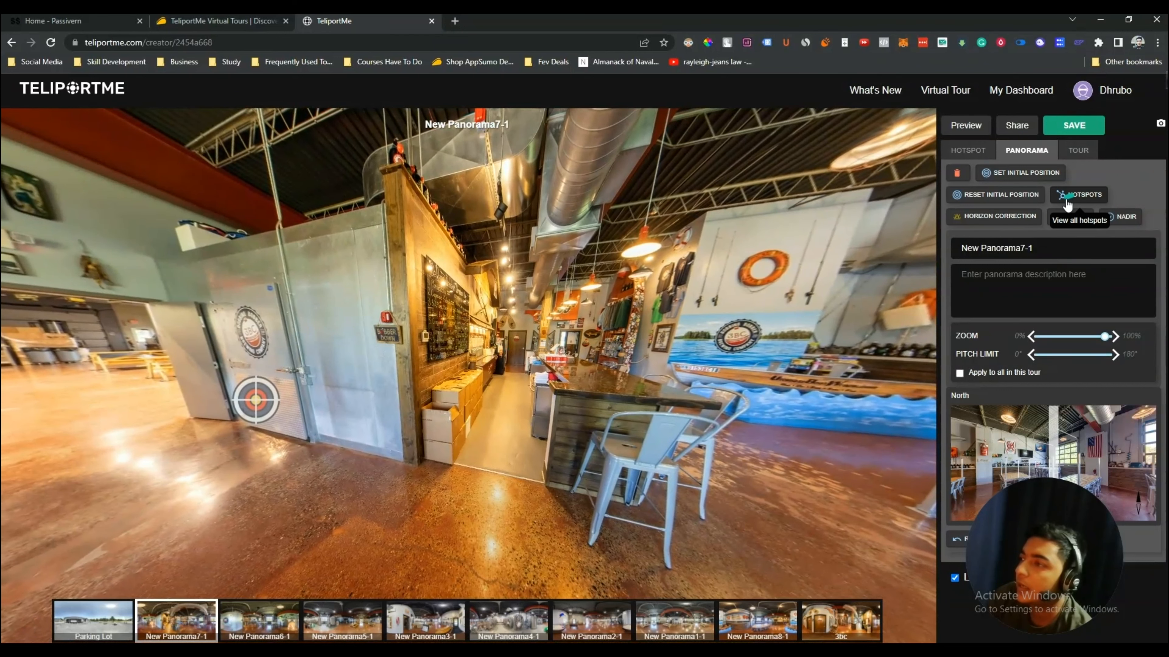
pyautogui.click(1084, 197)
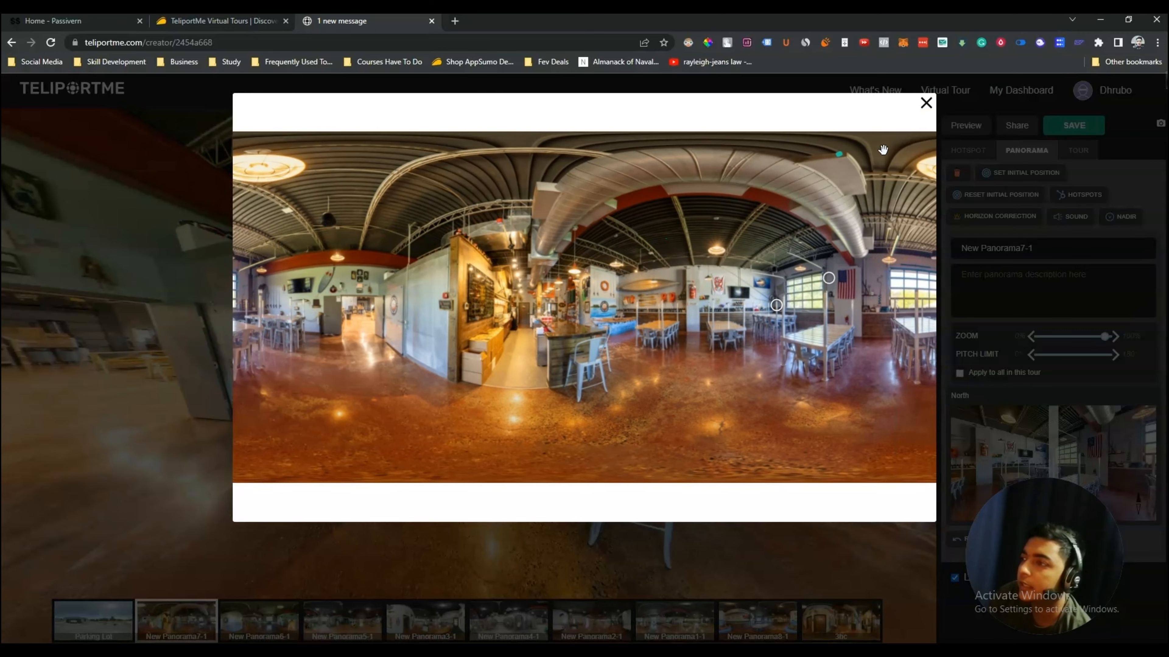
pyautogui.click(926, 103)
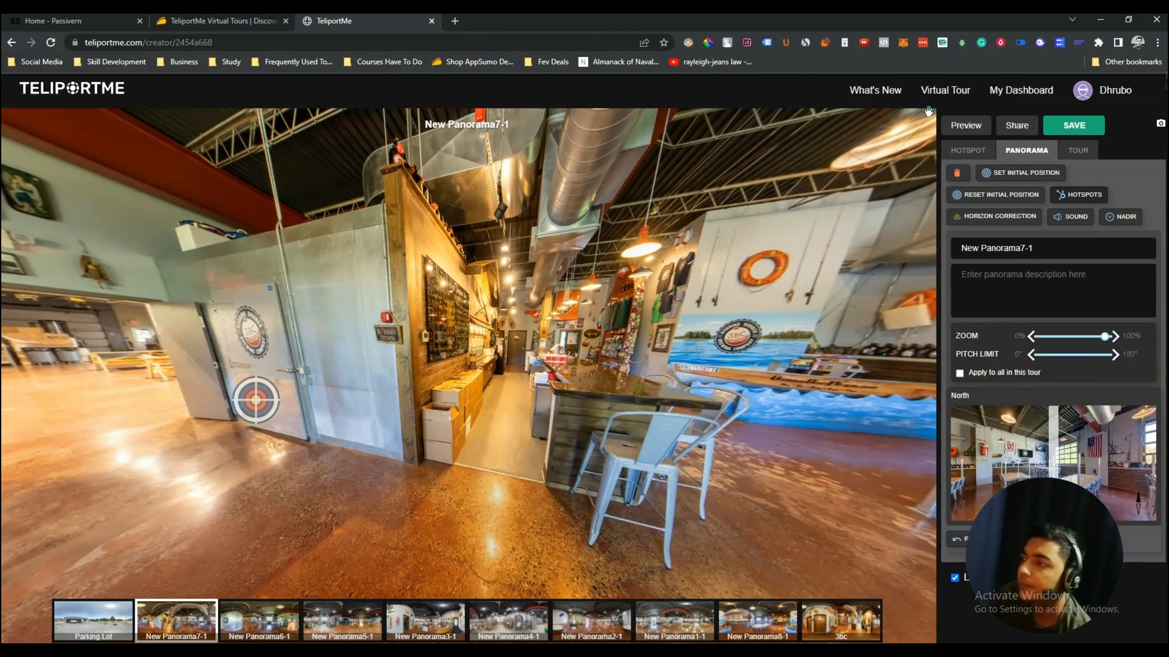
# Step: Open the horizon correction settings and check the bar and doorway area against the alignment grid
pyautogui.click(1003, 218)
pyautogui.moveTo(364, 397); pyautogui.dragTo(628, 312)
pyautogui.moveTo(358, 361); pyautogui.dragTo(791, 529)
pyautogui.moveTo(545, 410); pyautogui.dragTo(384, 375)
pyautogui.moveTo(710, 481); pyautogui.dragTo(324, 446)
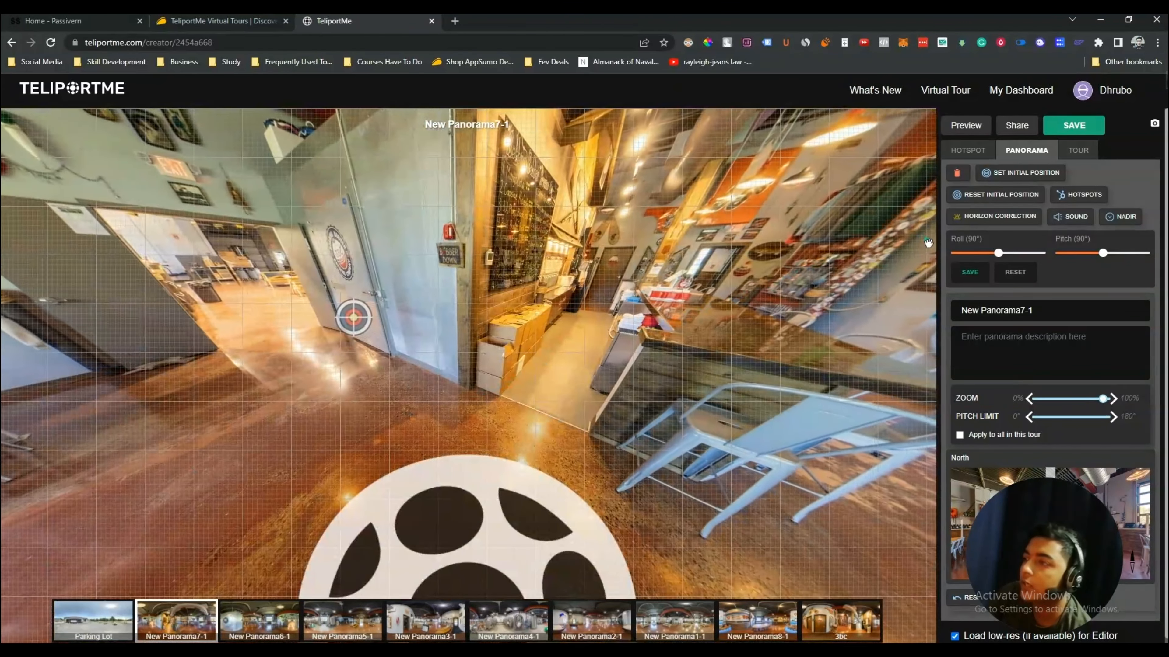
# Step: Browse the default and personal audio lists for the panorama's sound, leaving without selecting a track
pyautogui.click(1069, 218)
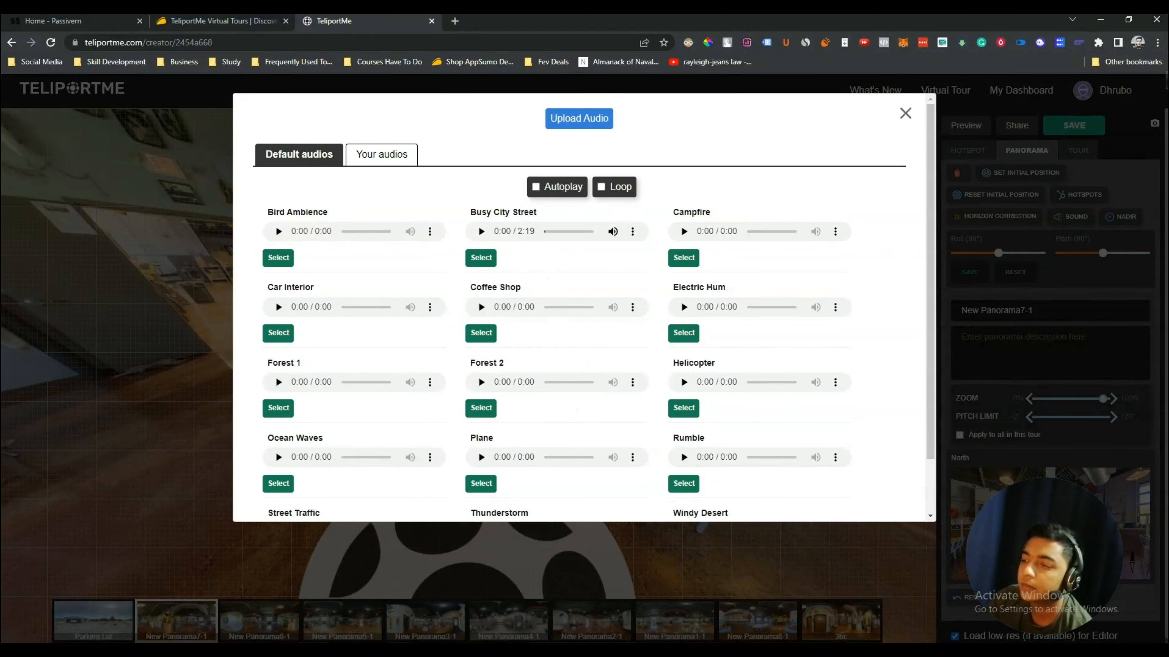
pyautogui.click(387, 166)
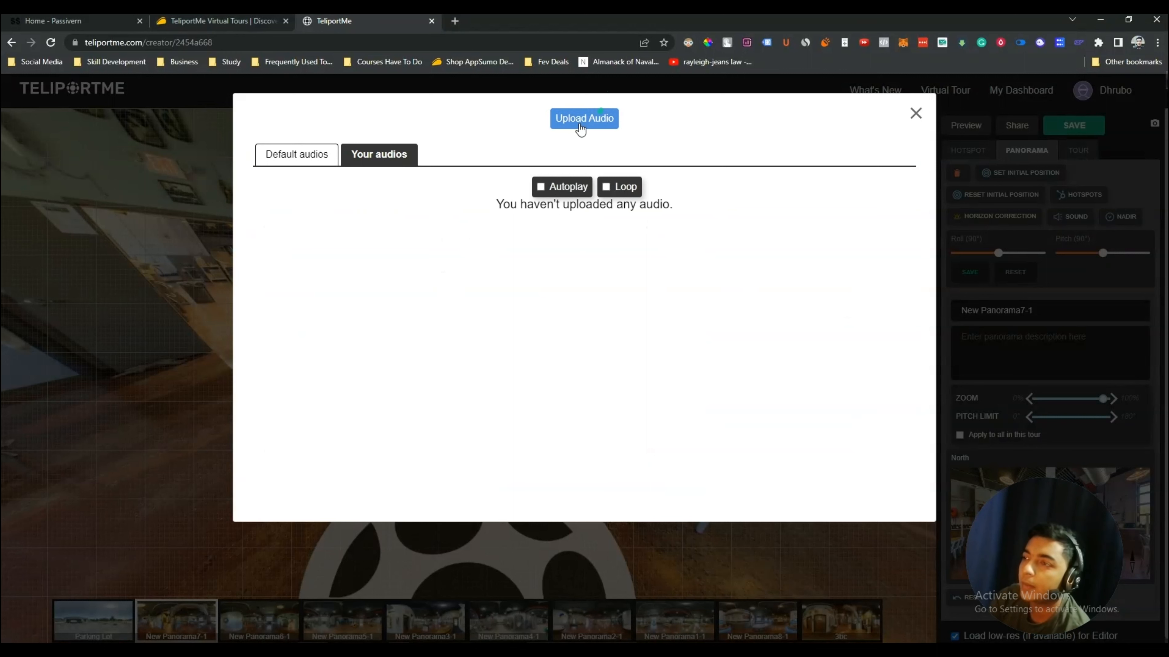
pyautogui.click(308, 161)
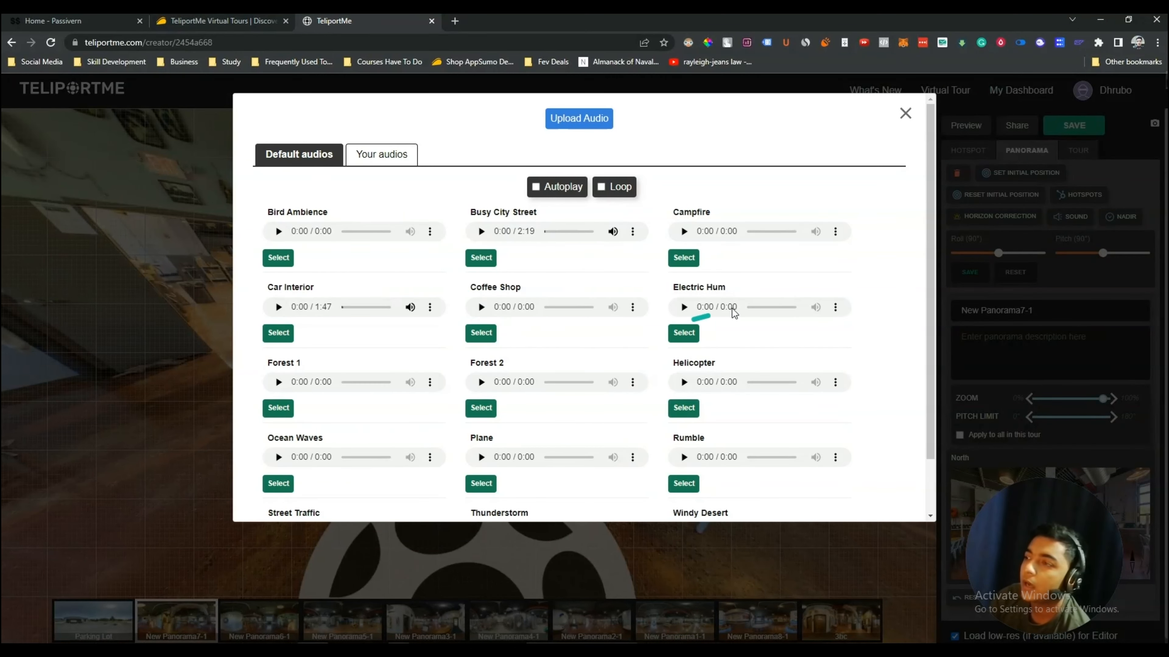
pyautogui.scroll(-2, 678, 342)
pyautogui.scroll(2, 678, 342)
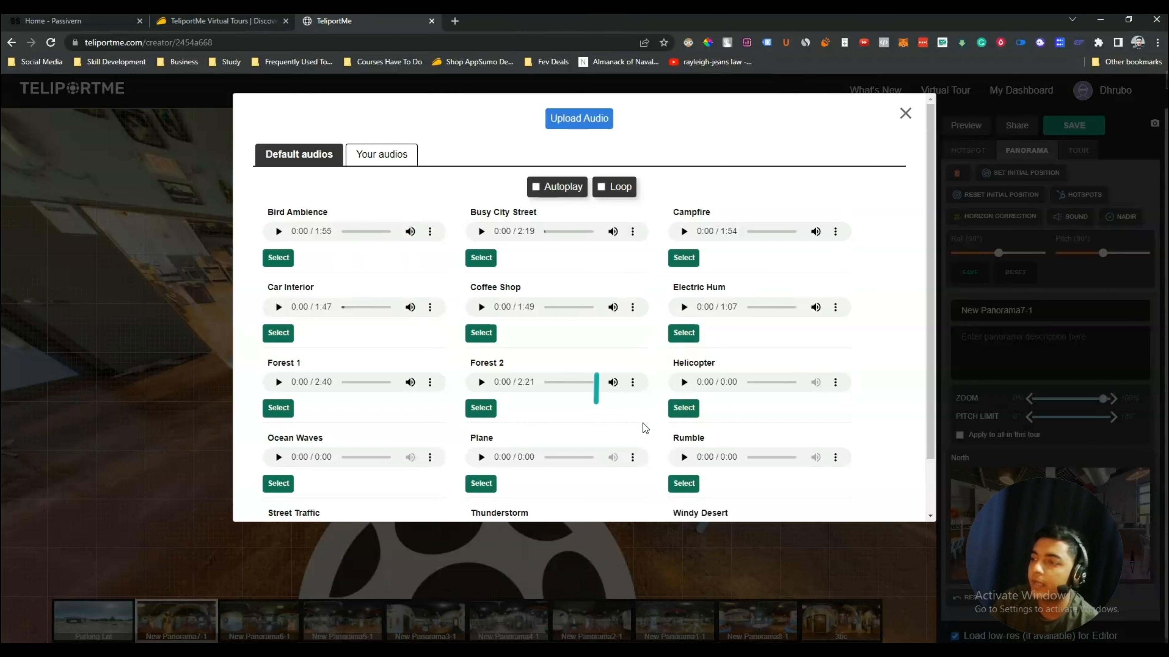
pyautogui.moveTo(612, 380)
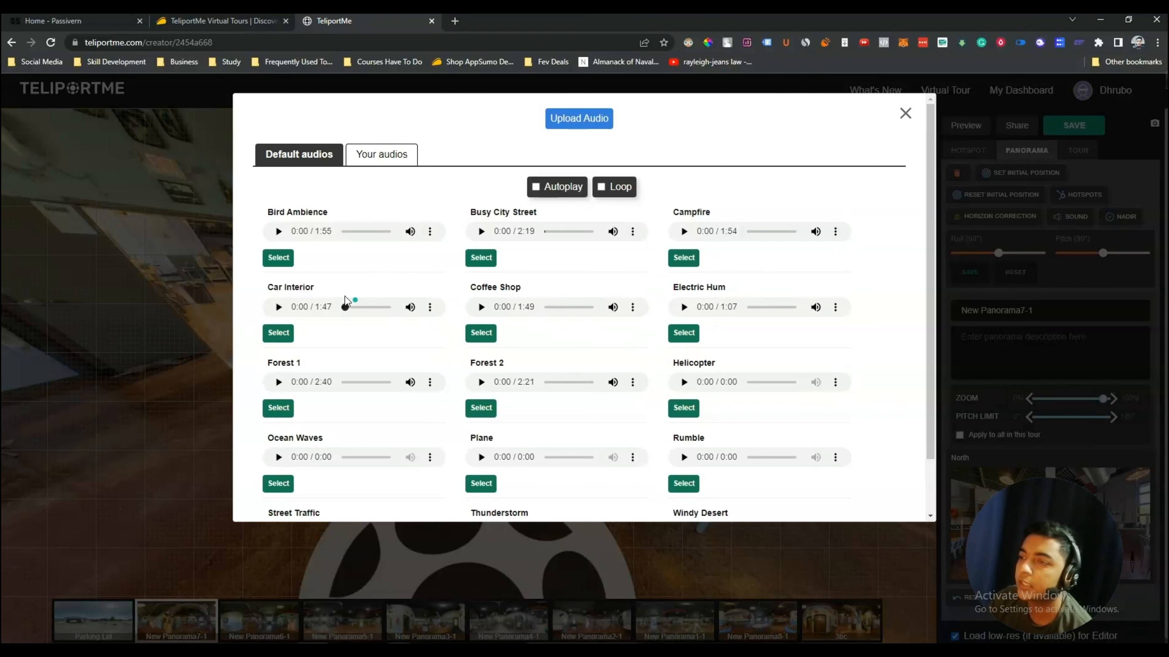
pyautogui.scroll(-2, 806, 314)
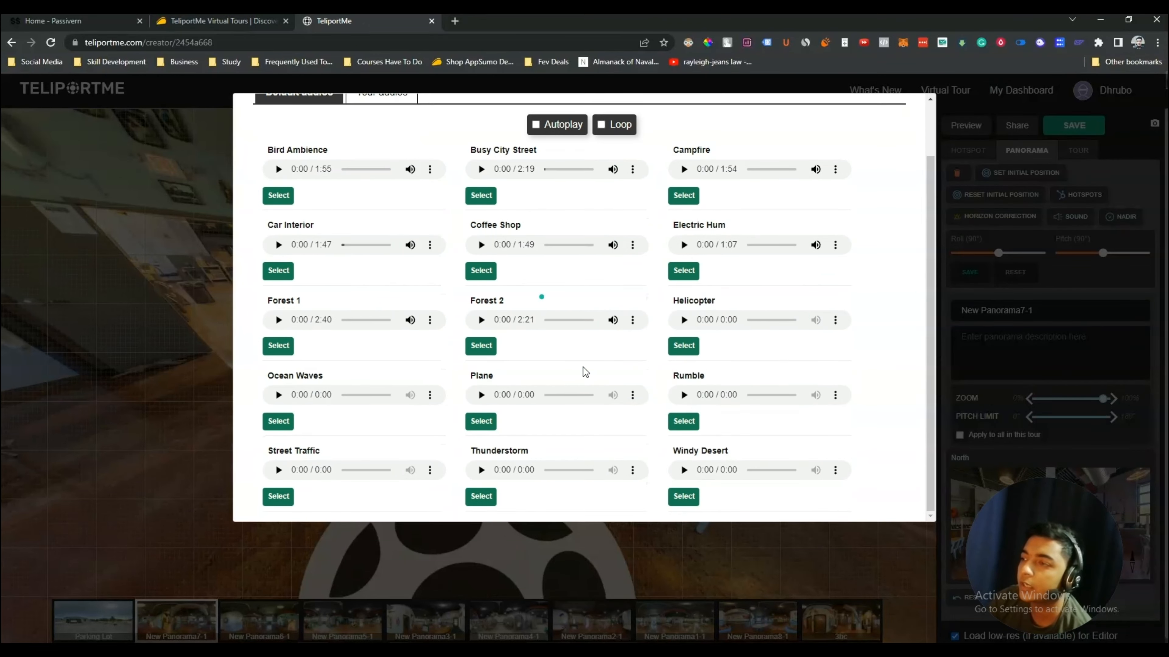
pyautogui.scroll(2, 483, 155)
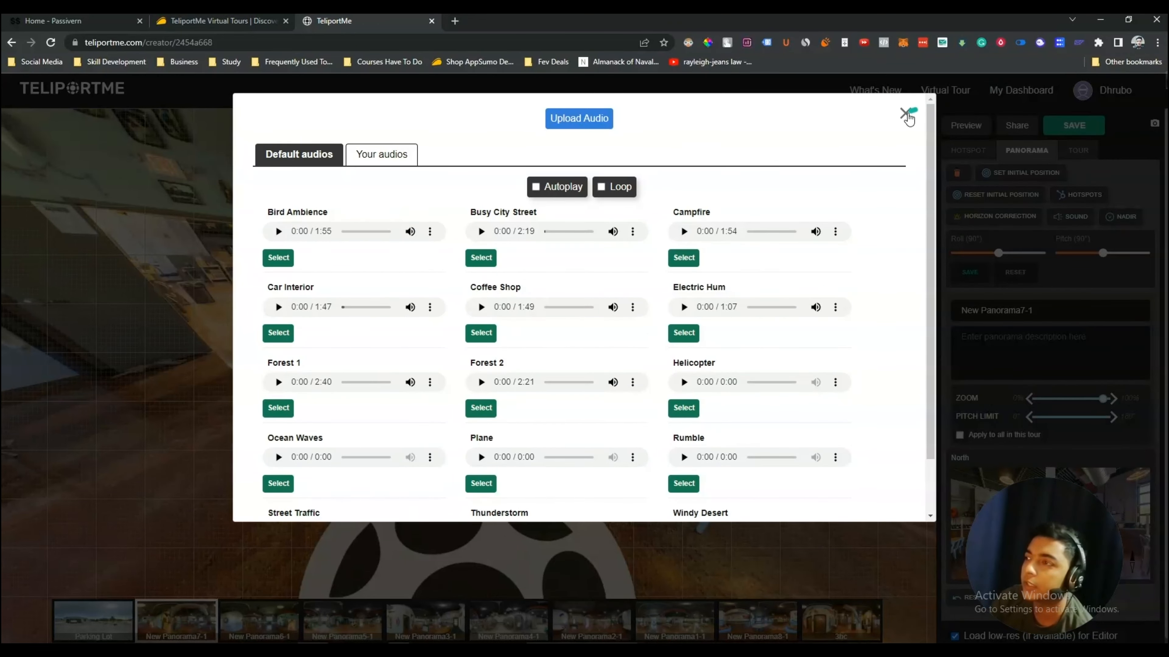
pyautogui.click(905, 113)
# Step: Close the horizon correction settings, open the nadir settings and examine the round logo on the floor
pyautogui.moveTo(459, 359); pyautogui.dragTo(164, 305)
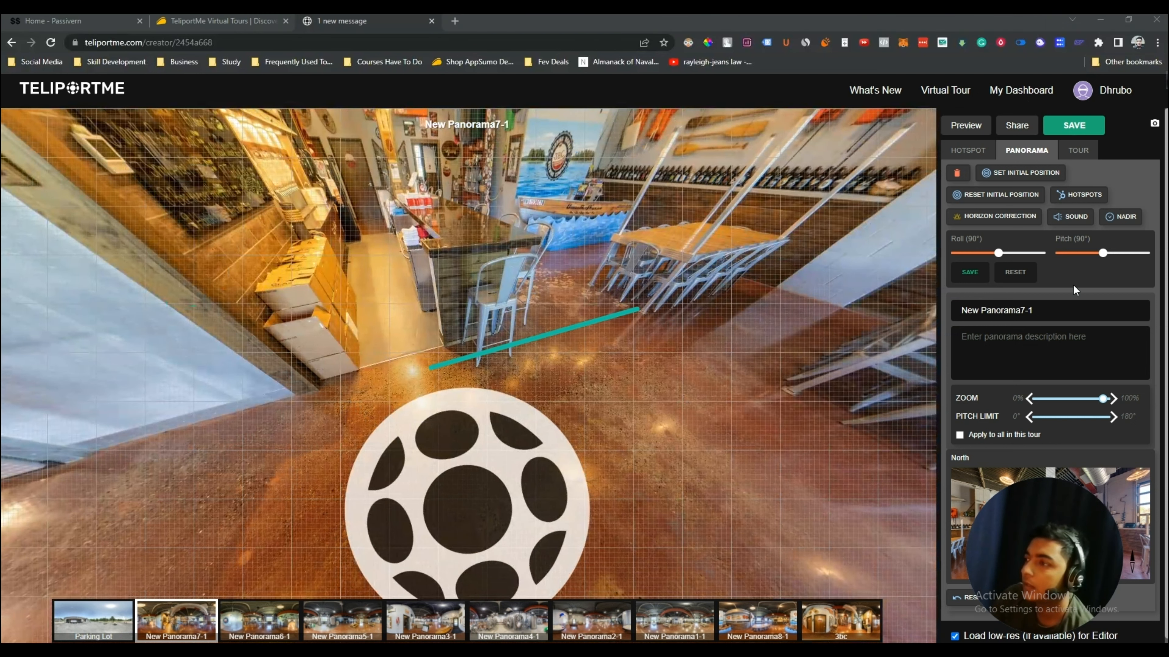
pyautogui.click(997, 217)
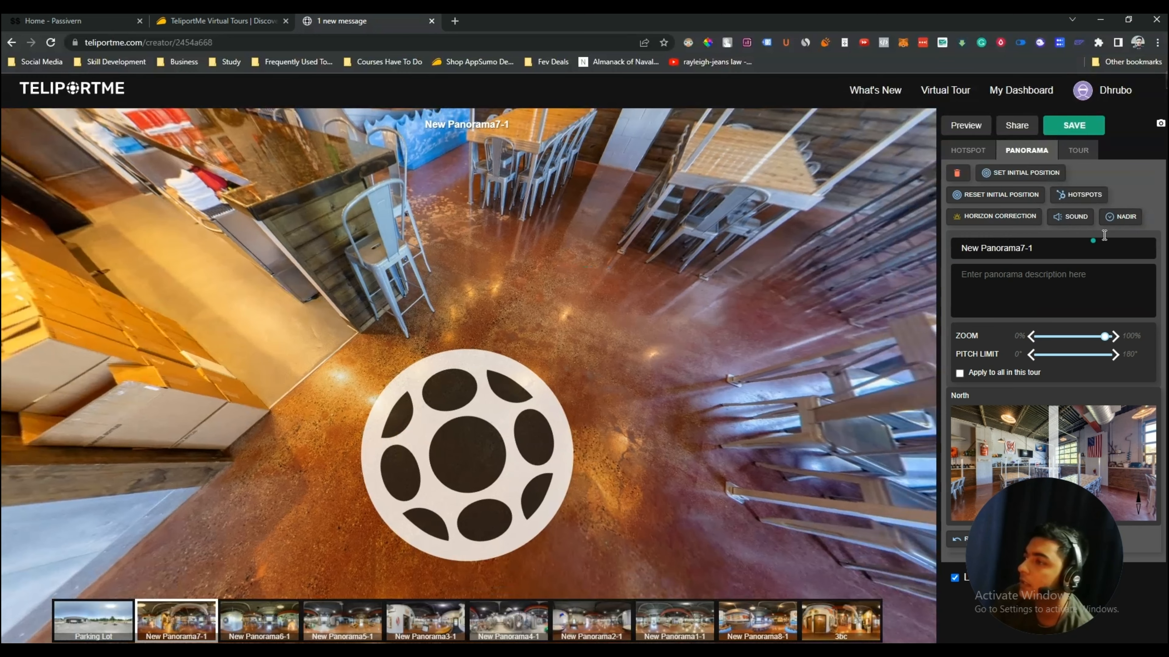
pyautogui.click(1122, 216)
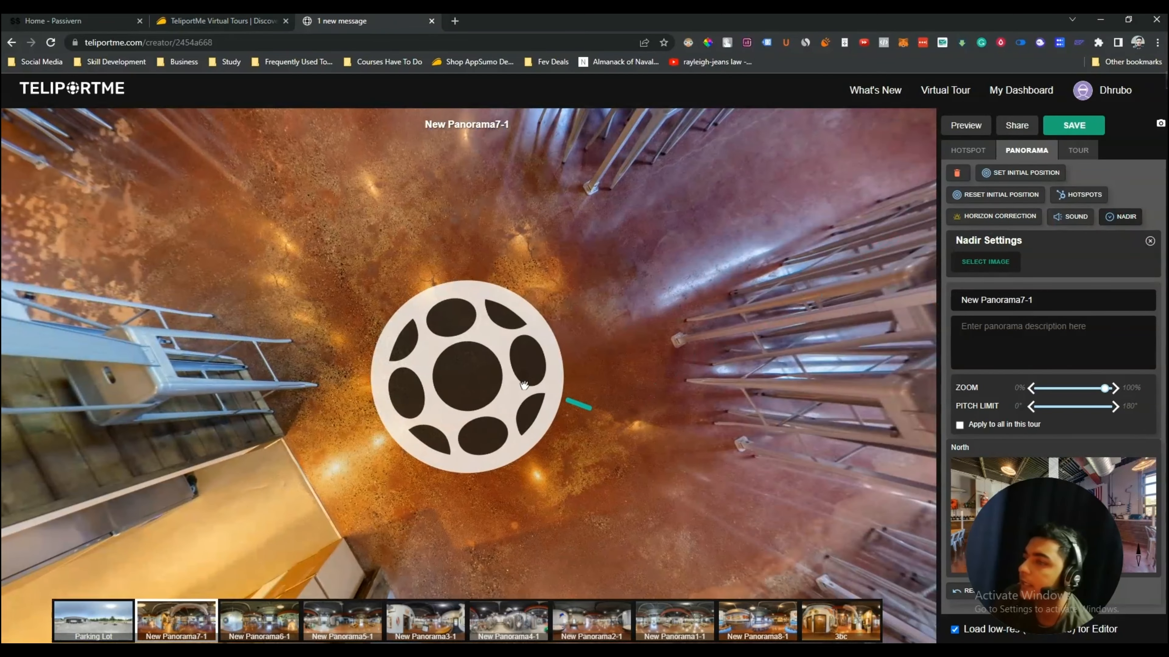
pyautogui.moveTo(509, 386); pyautogui.dragTo(650, 327)
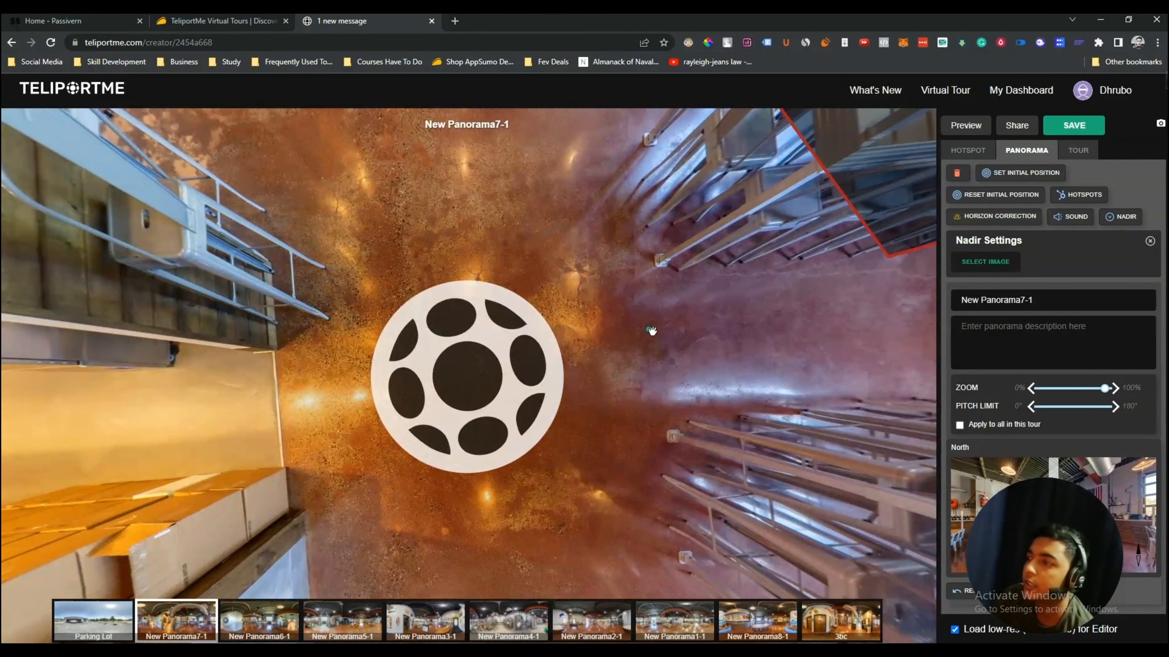
# Step: Add a new polygon hotspot and fit it over the large window behind the dining tables
pyautogui.click(968, 150)
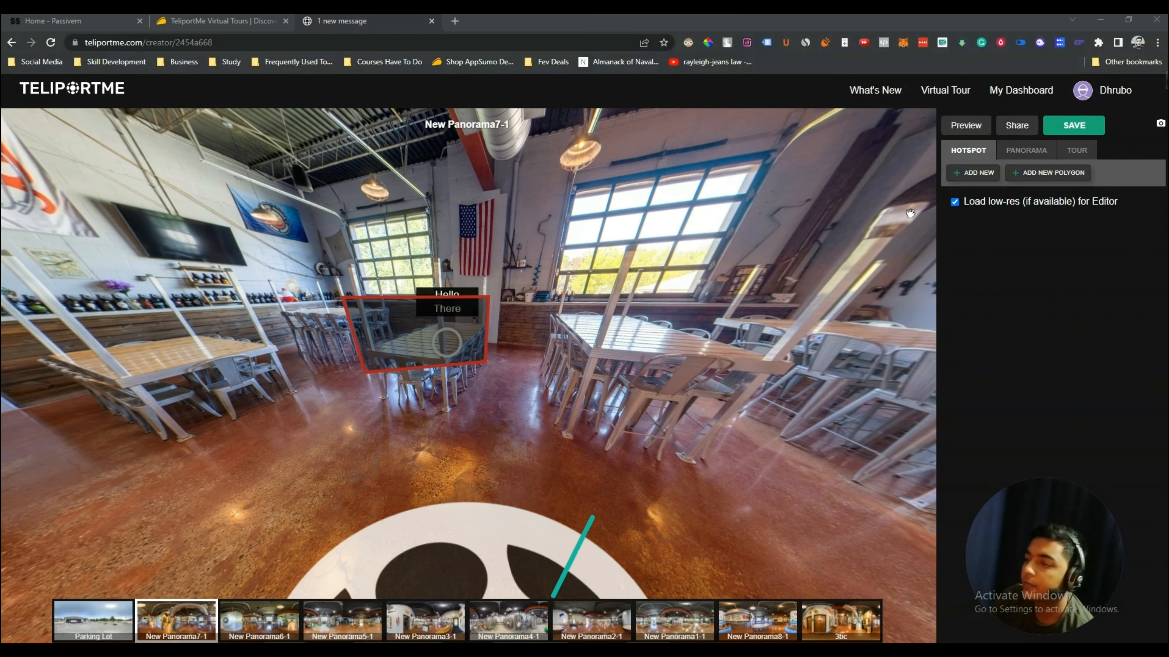
pyautogui.click(1045, 173)
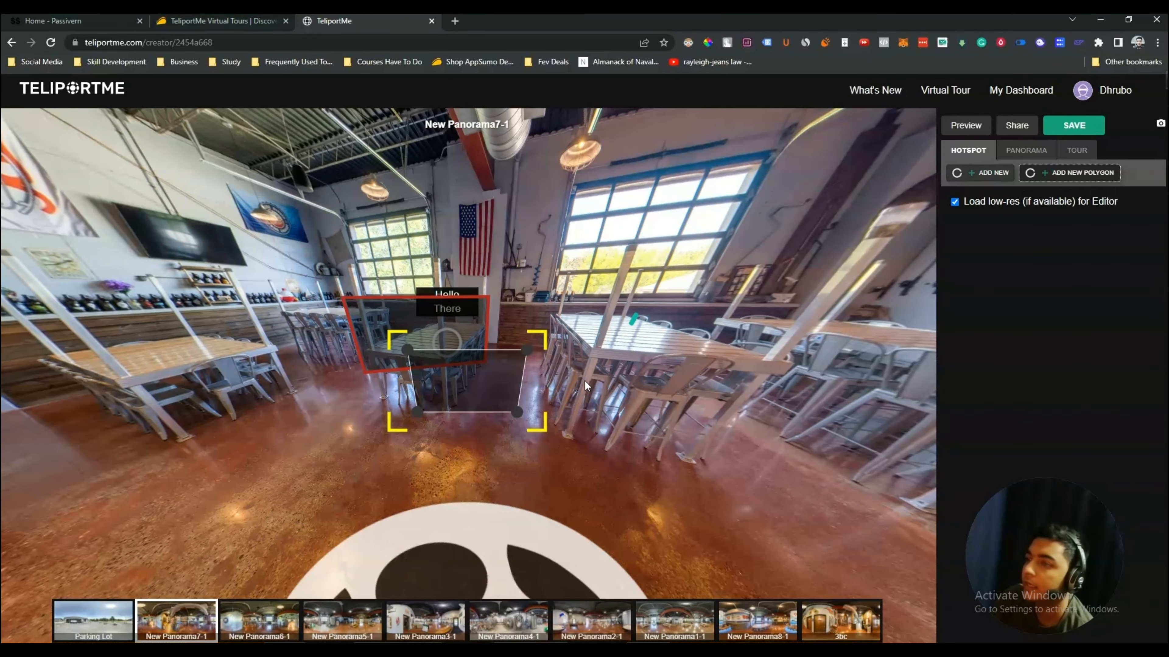
pyautogui.moveTo(474, 374); pyautogui.dragTo(652, 238)
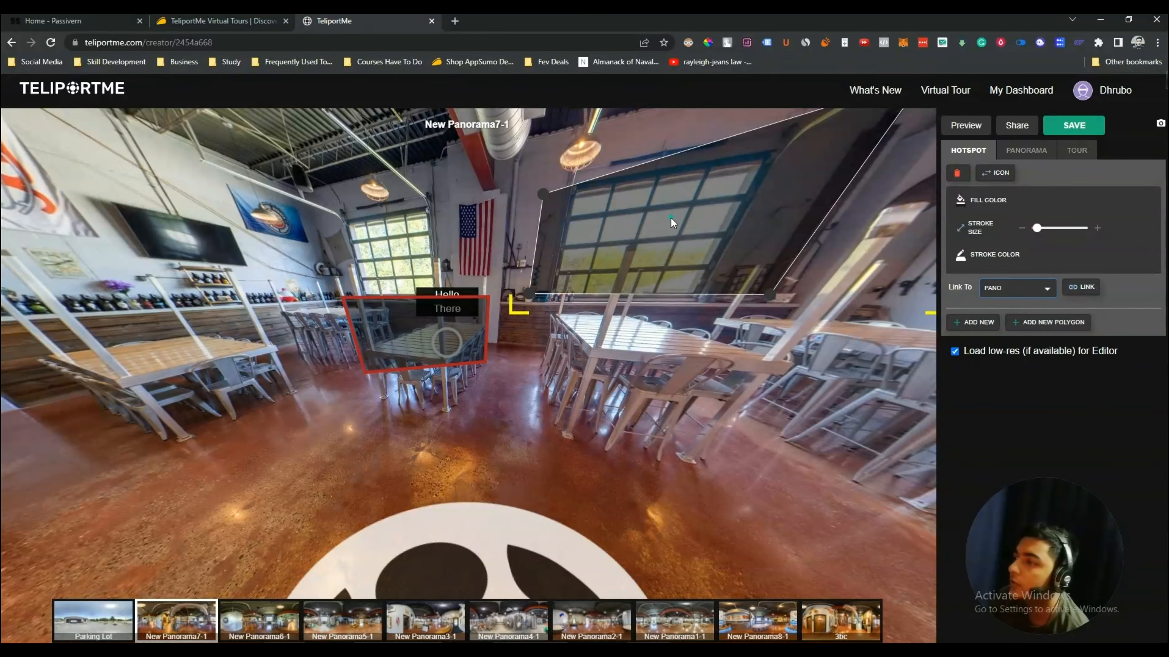
# Step: Try the pano, URL and video link types on the window polygon hotspot
pyautogui.click(1020, 297)
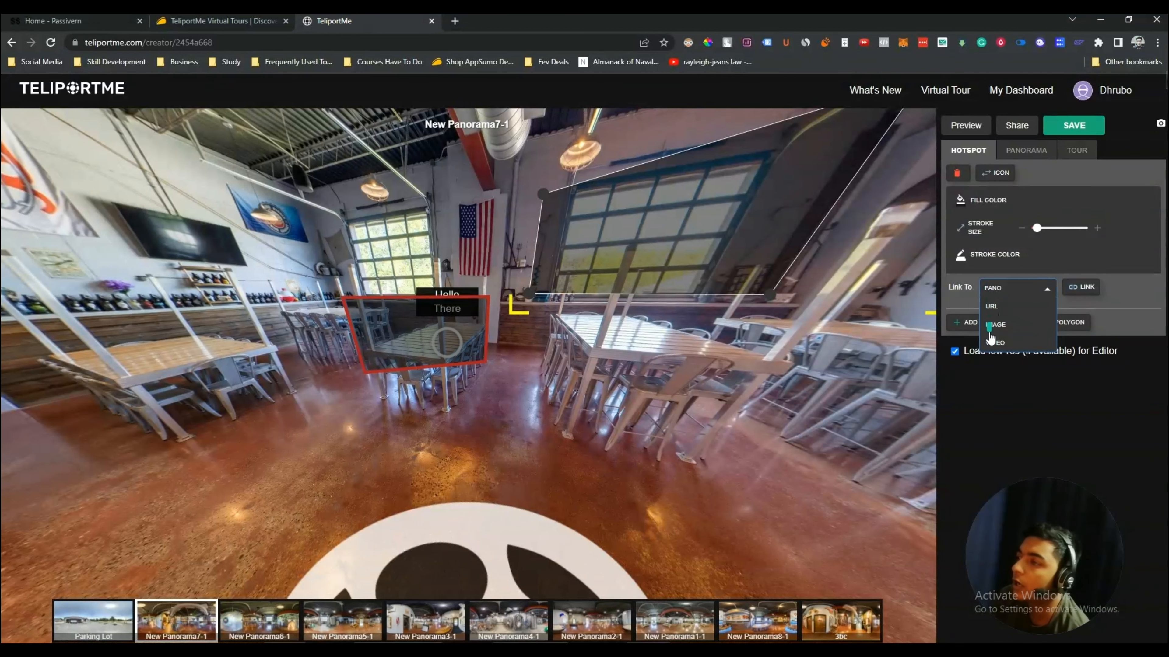
pyautogui.click(1076, 295)
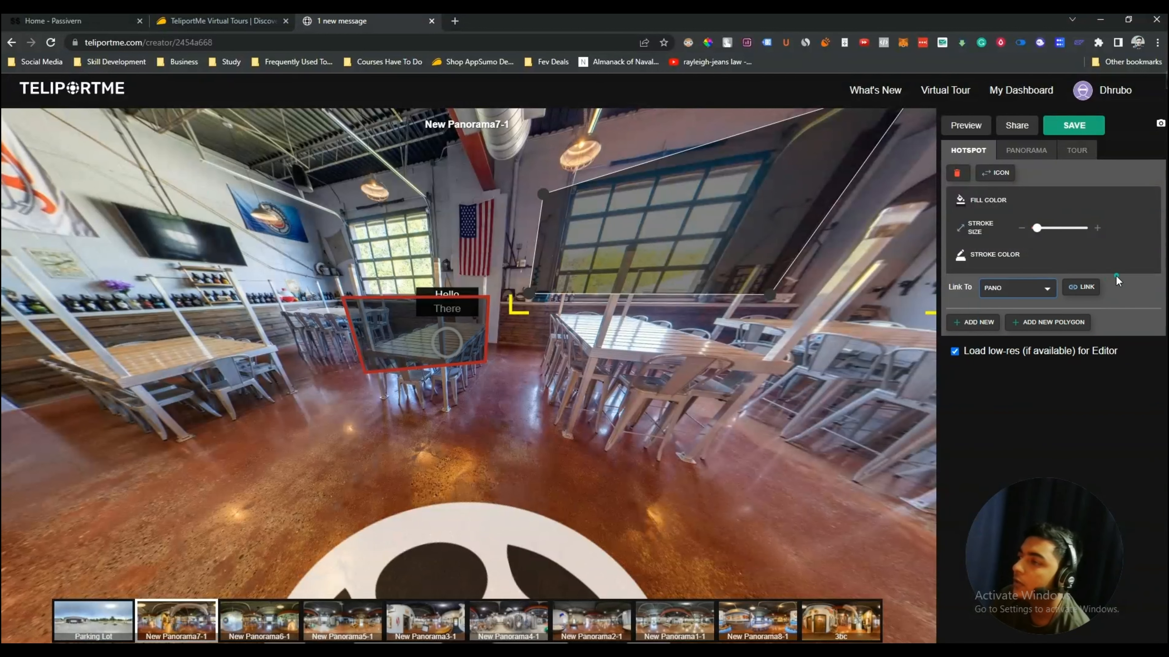
pyautogui.click(1076, 290)
pyautogui.click(904, 114)
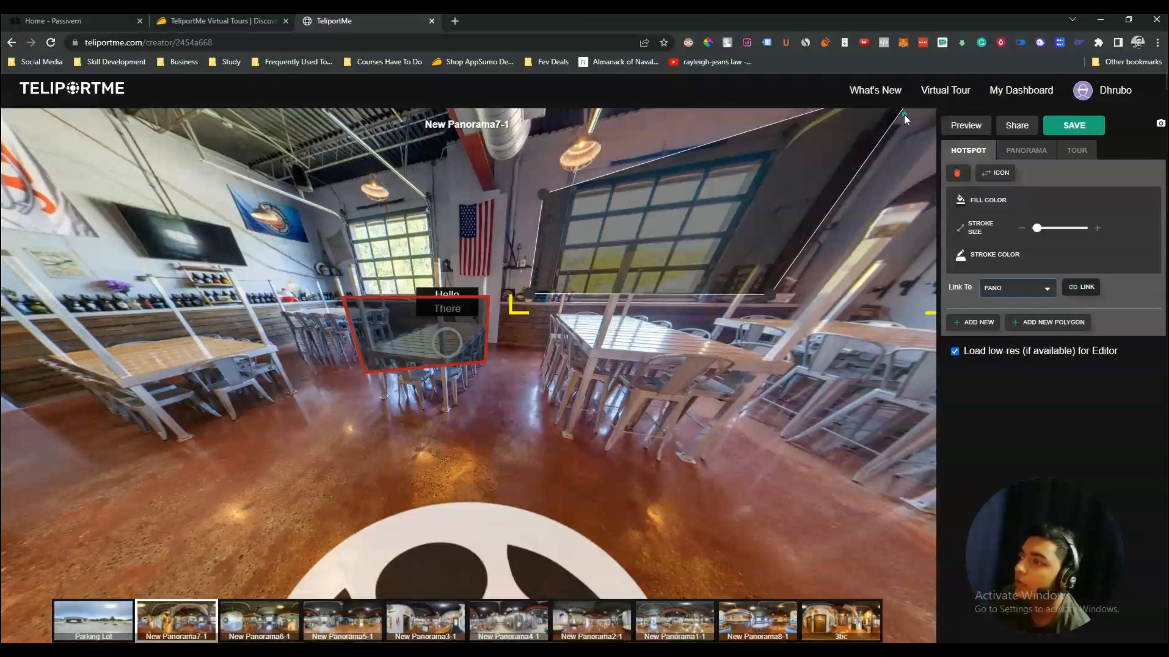
pyautogui.click(1016, 284)
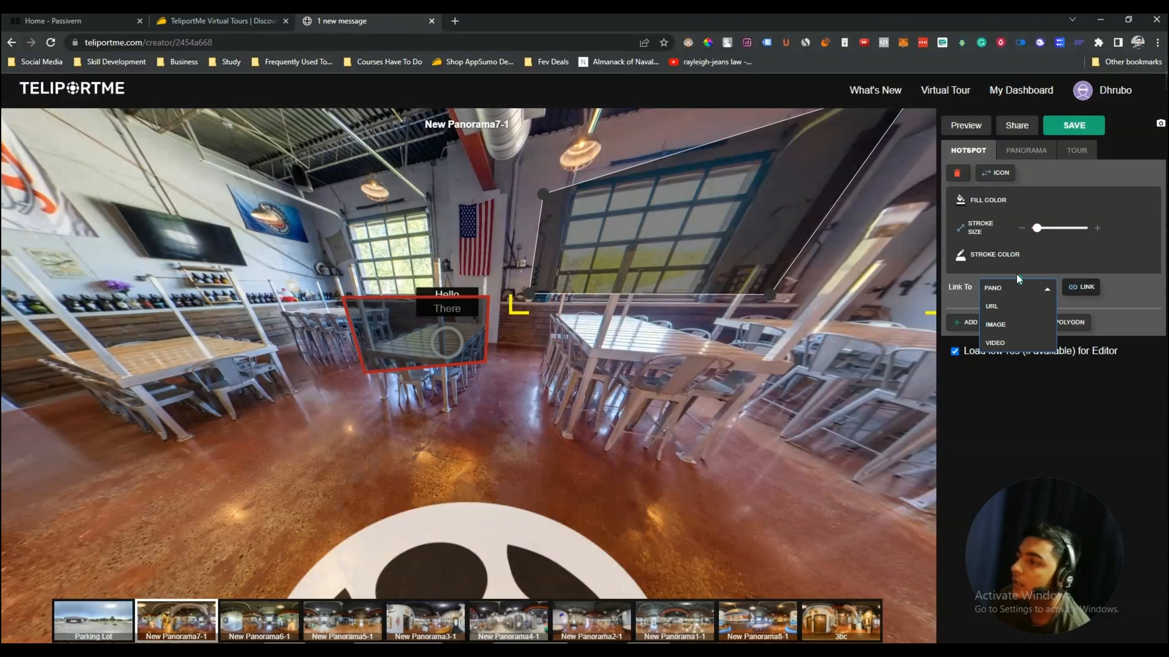
pyautogui.click(990, 307)
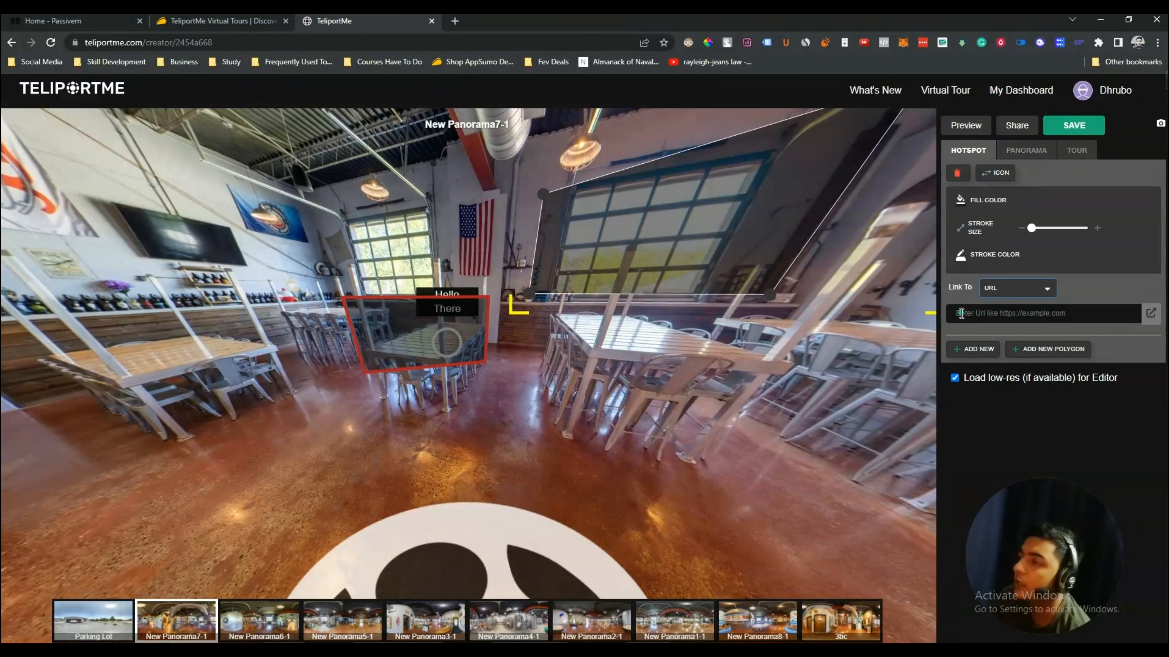
pyautogui.click(1027, 295)
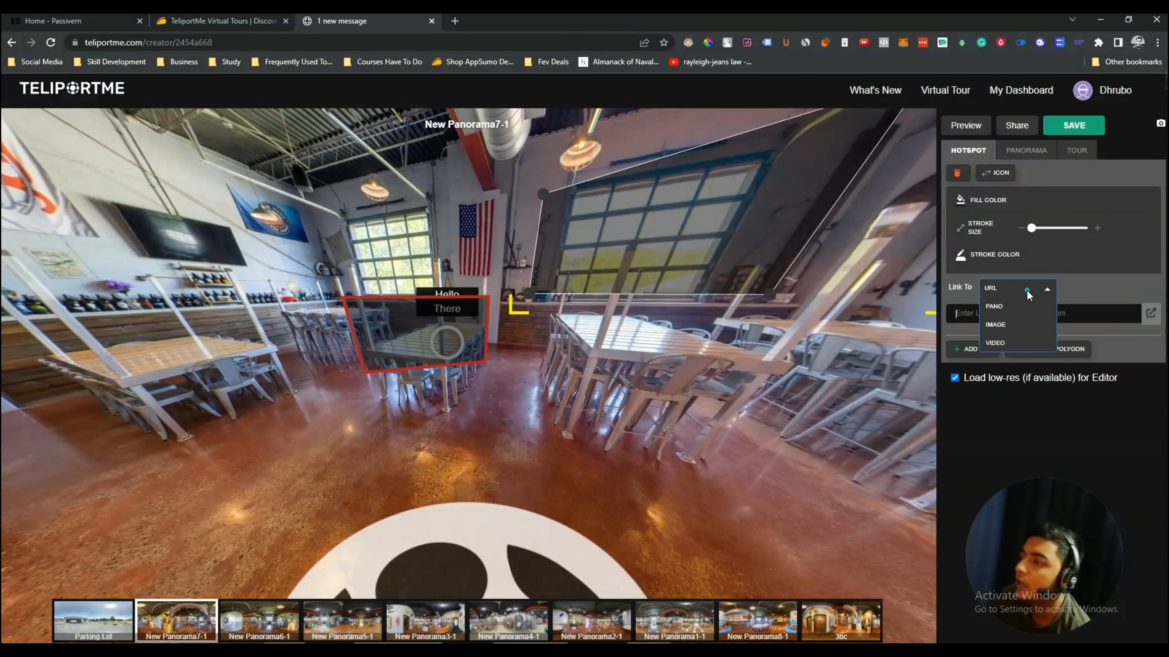
pyautogui.click(995, 342)
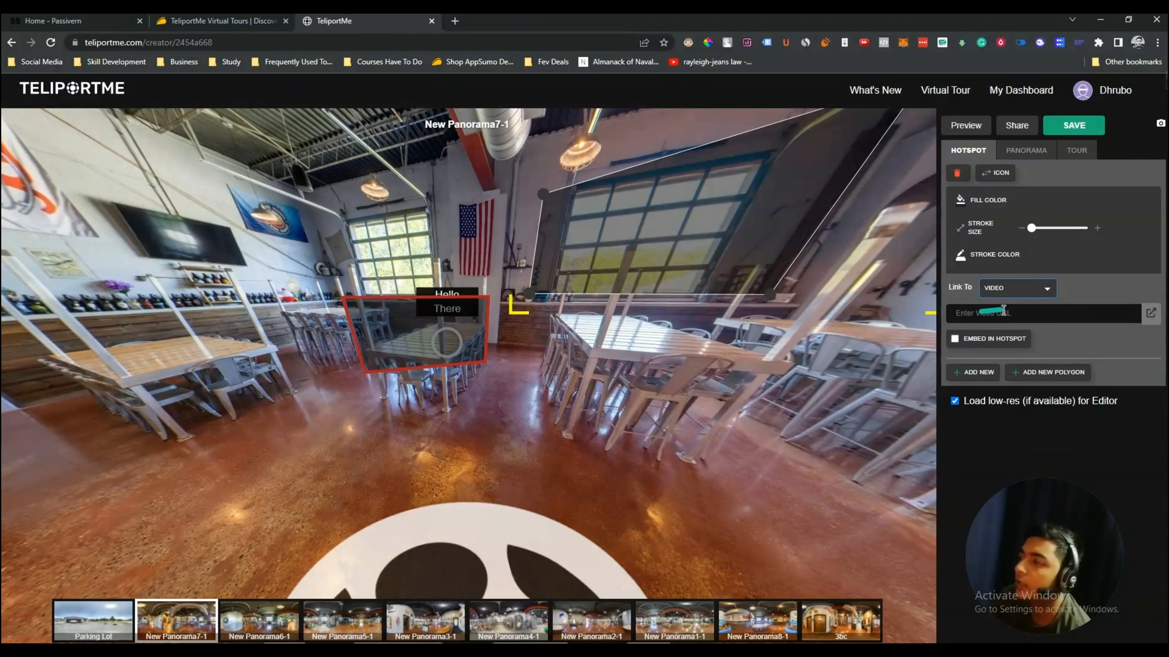
# Step: Set the window polygon's link type to pano and browse the tour's panoramas, closing the list without choosing one
pyautogui.click(1024, 288)
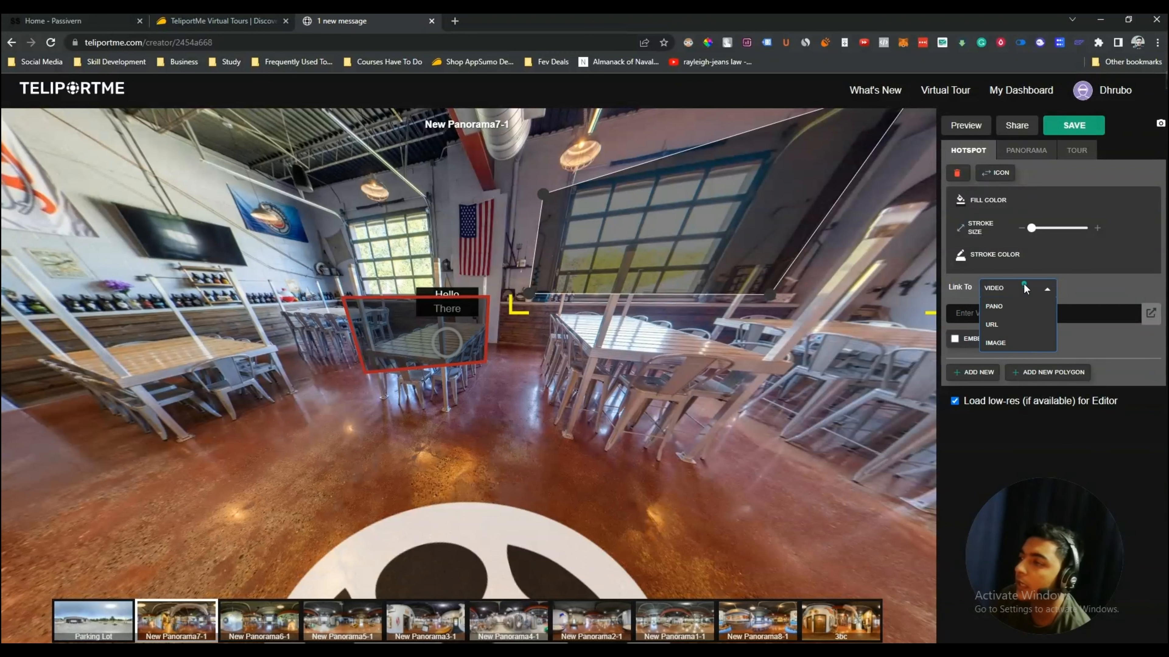
pyautogui.click(995, 307)
pyautogui.click(1081, 287)
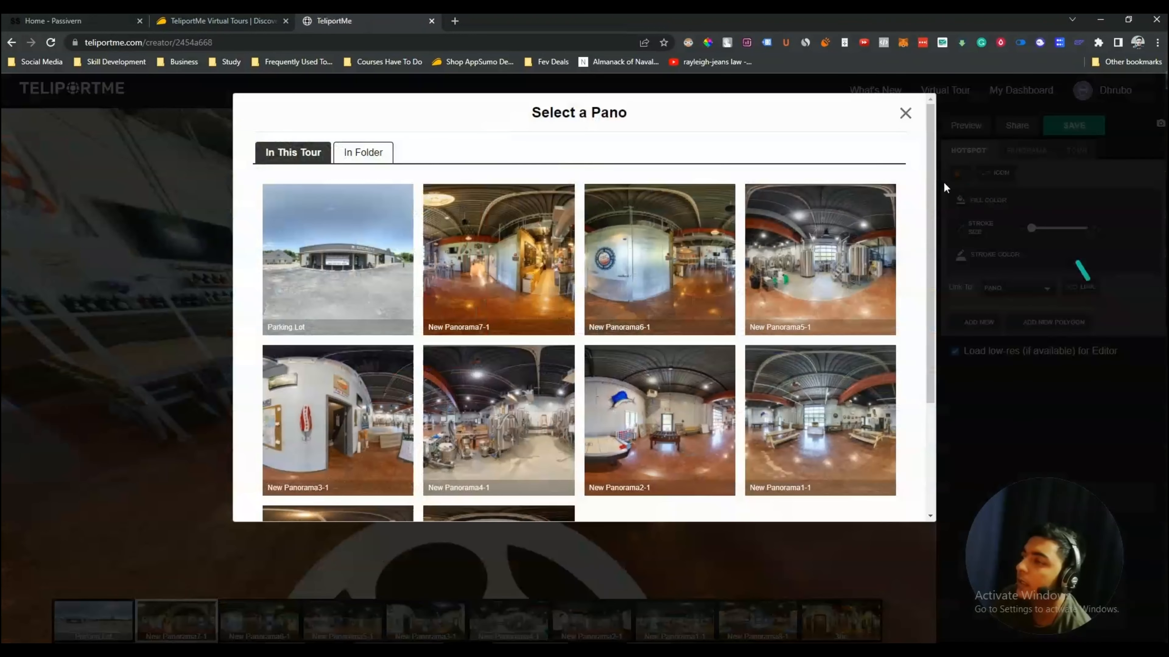
pyautogui.scroll(-3, 939, 175)
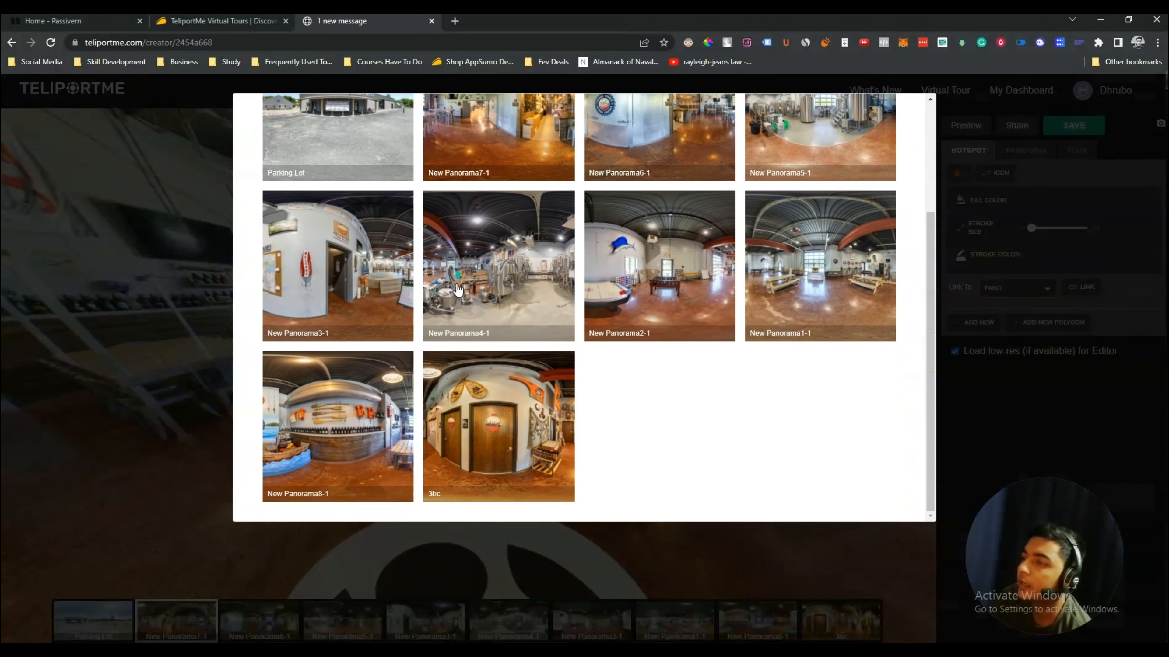
pyautogui.click(977, 167)
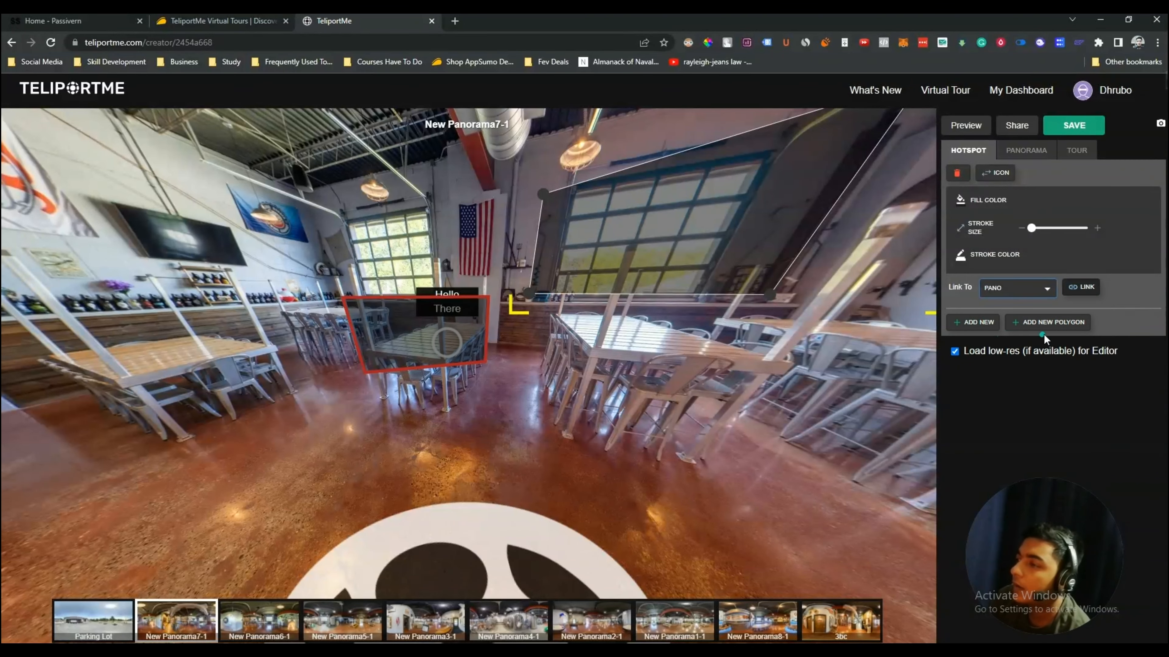
# Step: Open the grid for reordering the tour's panoramas, look it over and return to the editor without reordering anything
pyautogui.click(1025, 151)
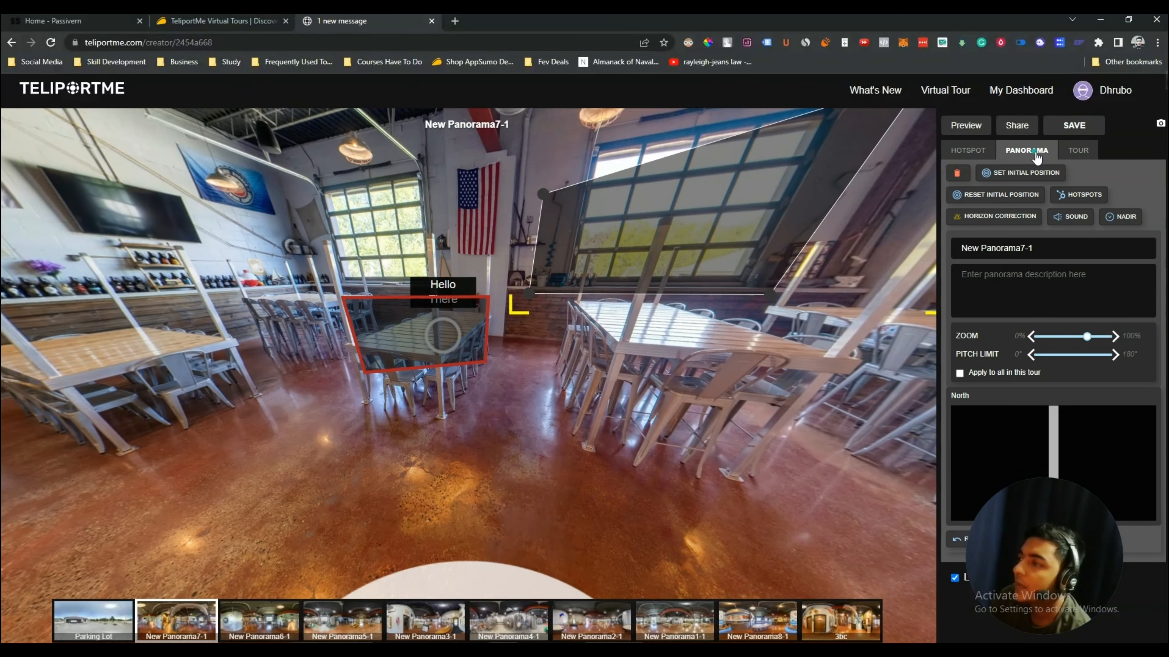
pyautogui.moveTo(1030, 569); pyautogui.dragTo(1085, 553)
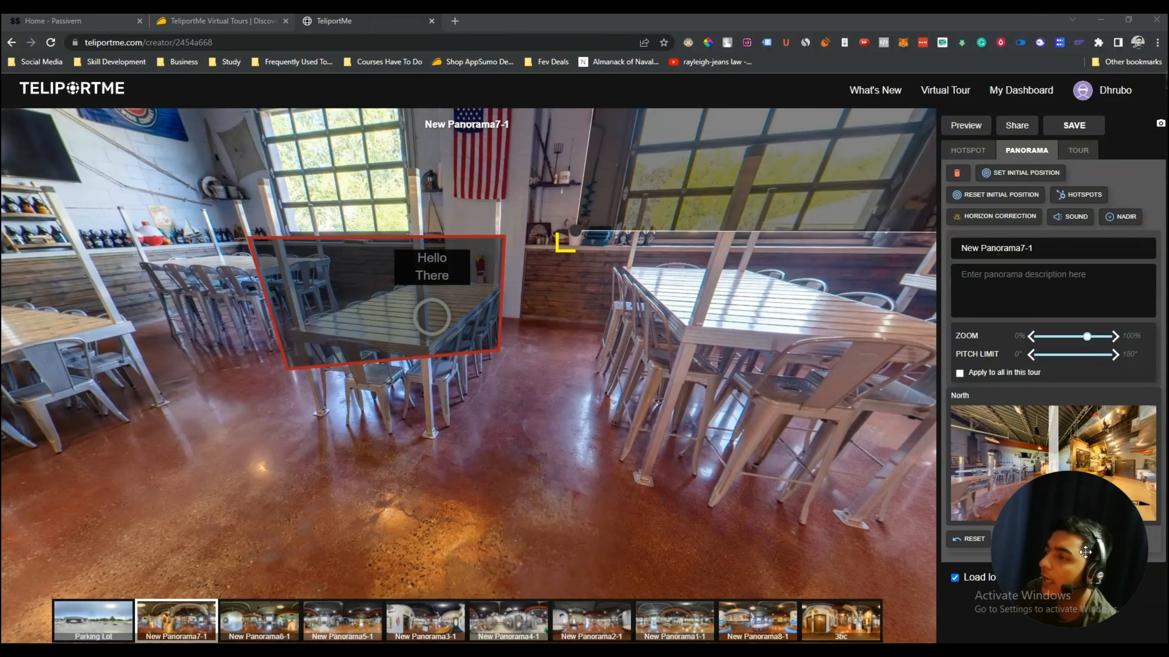
pyautogui.click(1087, 150)
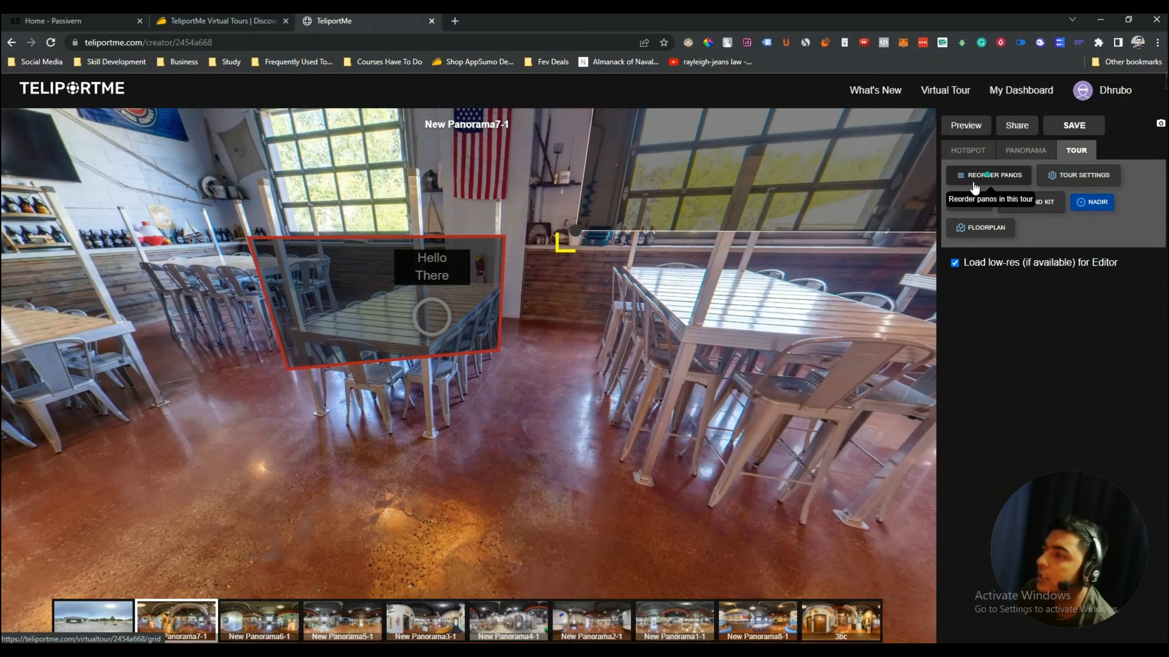
pyautogui.click(998, 176)
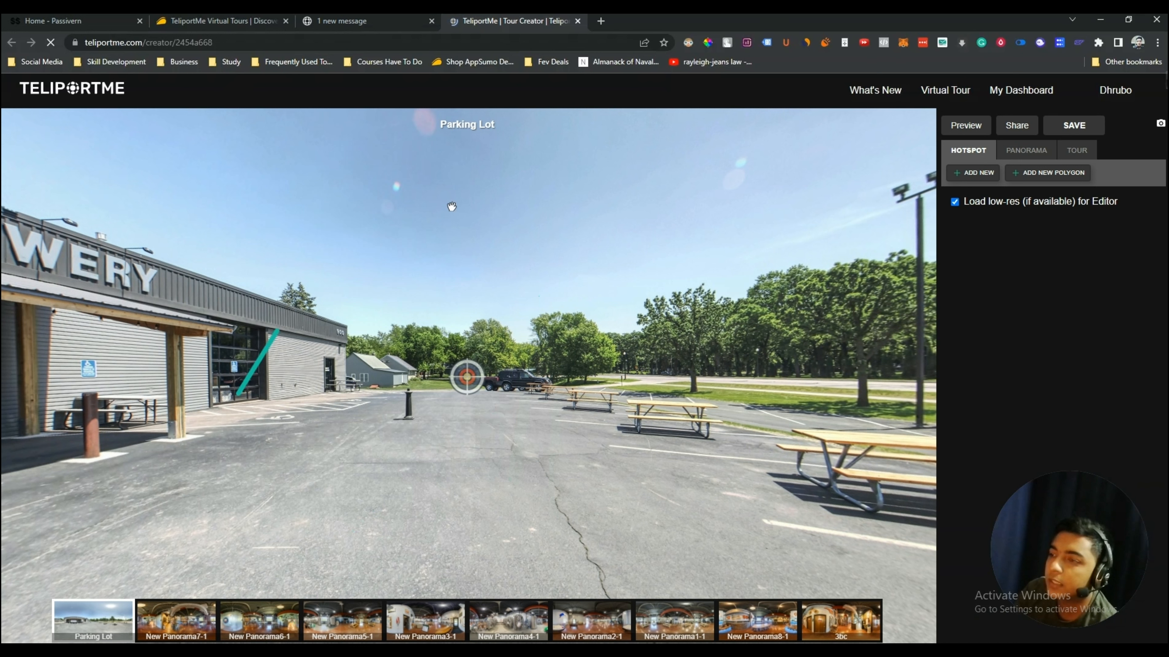
pyautogui.click(578, 22)
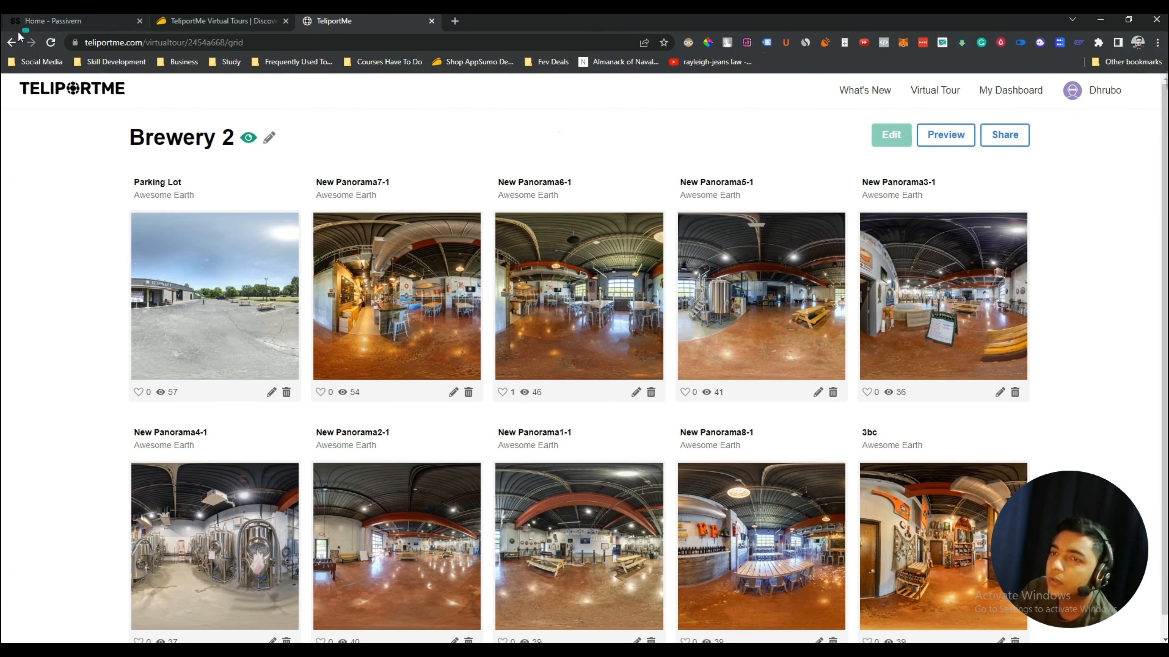
pyautogui.click(12, 42)
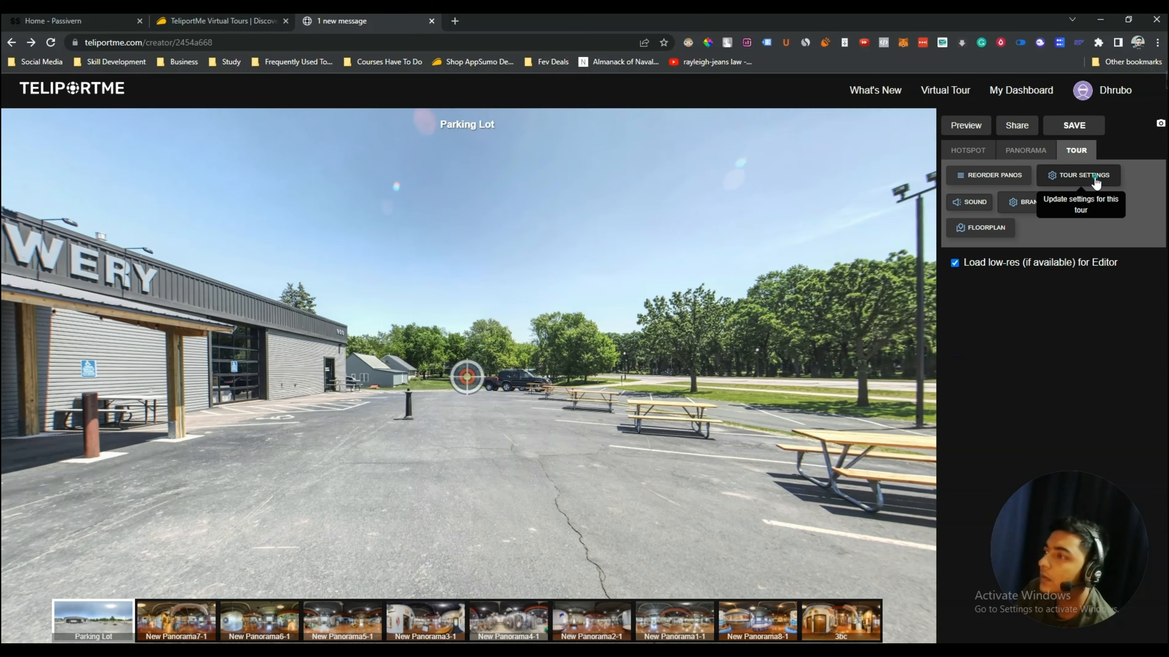
# Step: Review the tour-wide logo and hotspot settings, close them without changes and open the tour's share page
pyautogui.click(1096, 183)
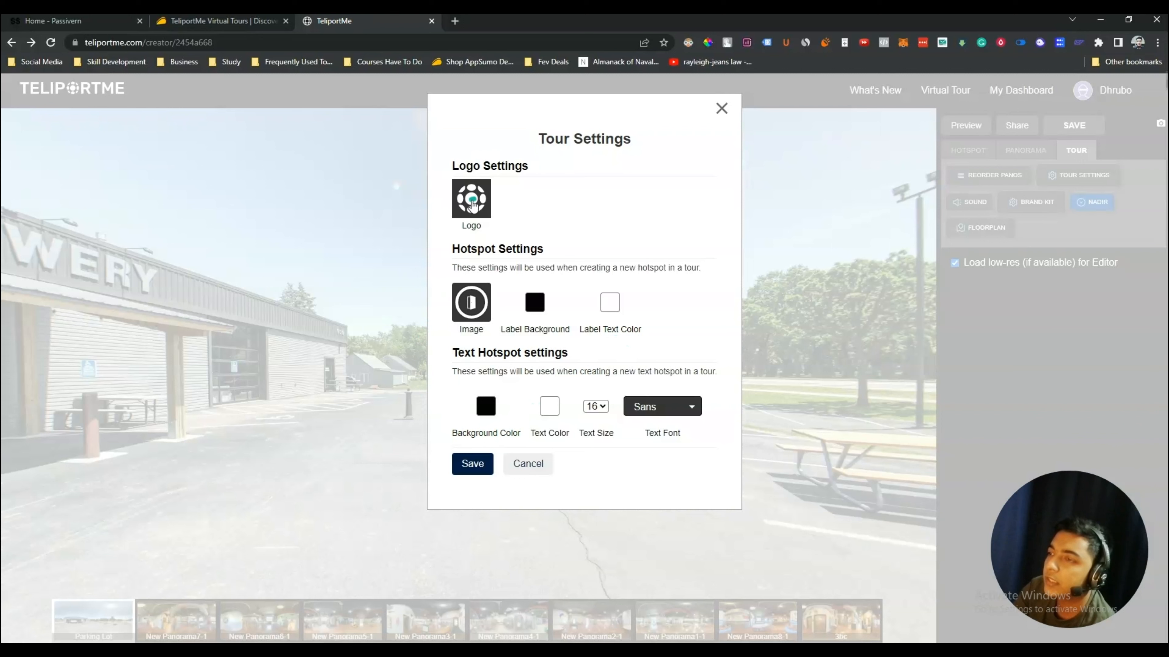
pyautogui.click(721, 109)
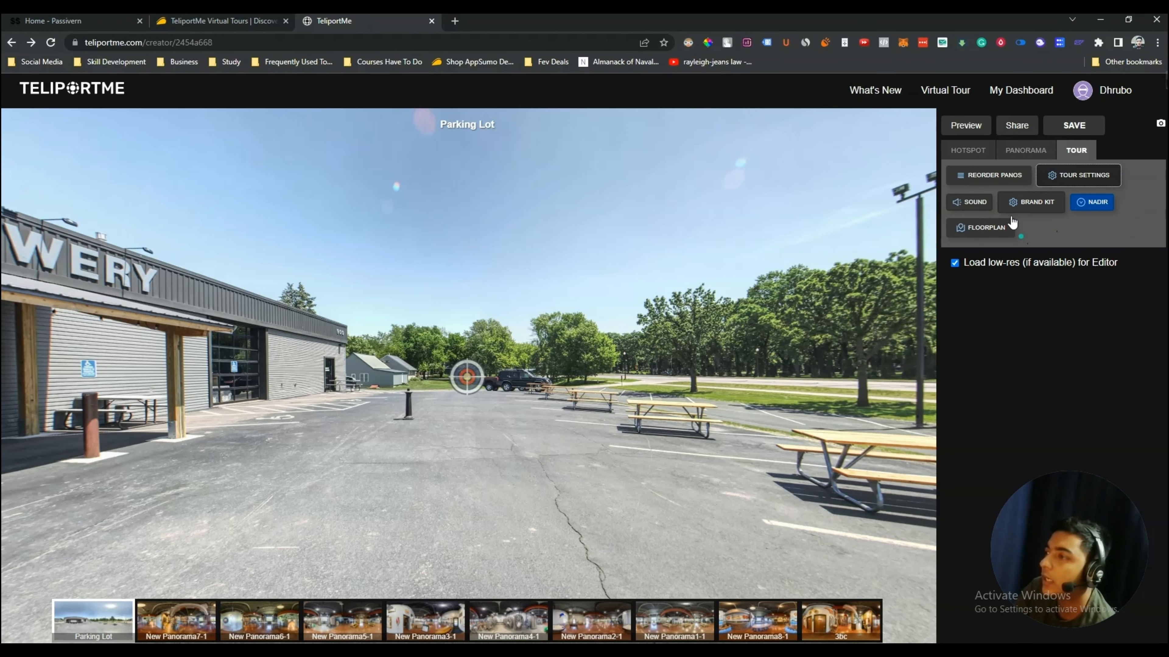
pyautogui.click(1018, 125)
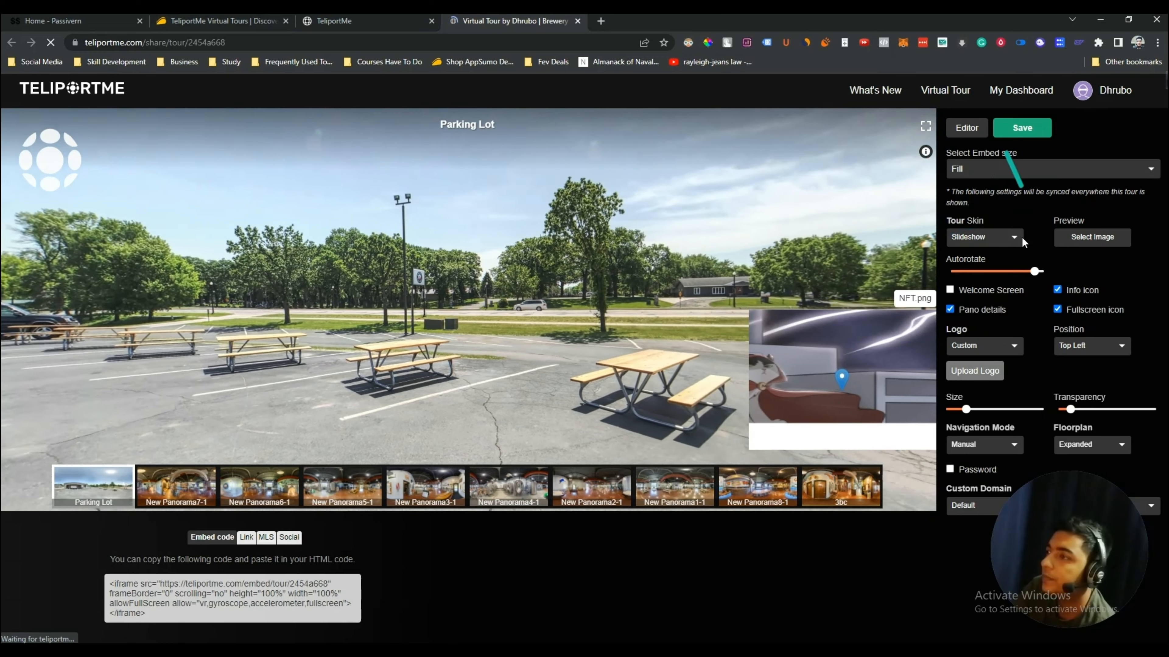
# Step: Try the Listing and None tour skins, finishing with the tour skin set to Listing
pyautogui.click(976, 238)
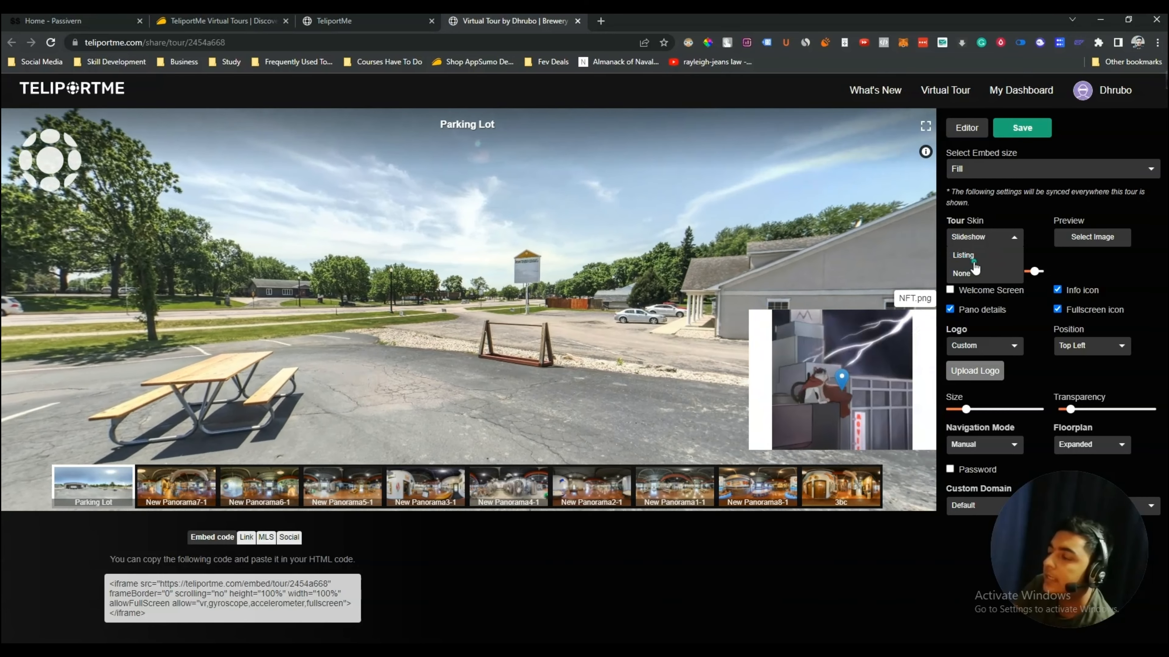
pyautogui.click(964, 259)
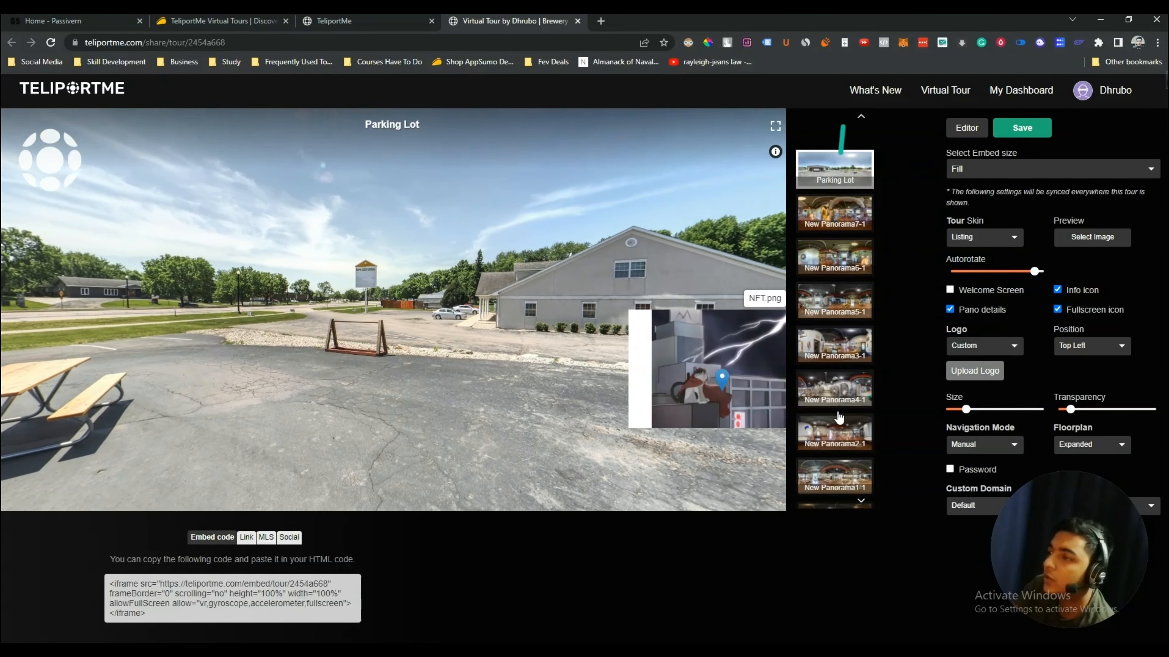
pyautogui.click(989, 237)
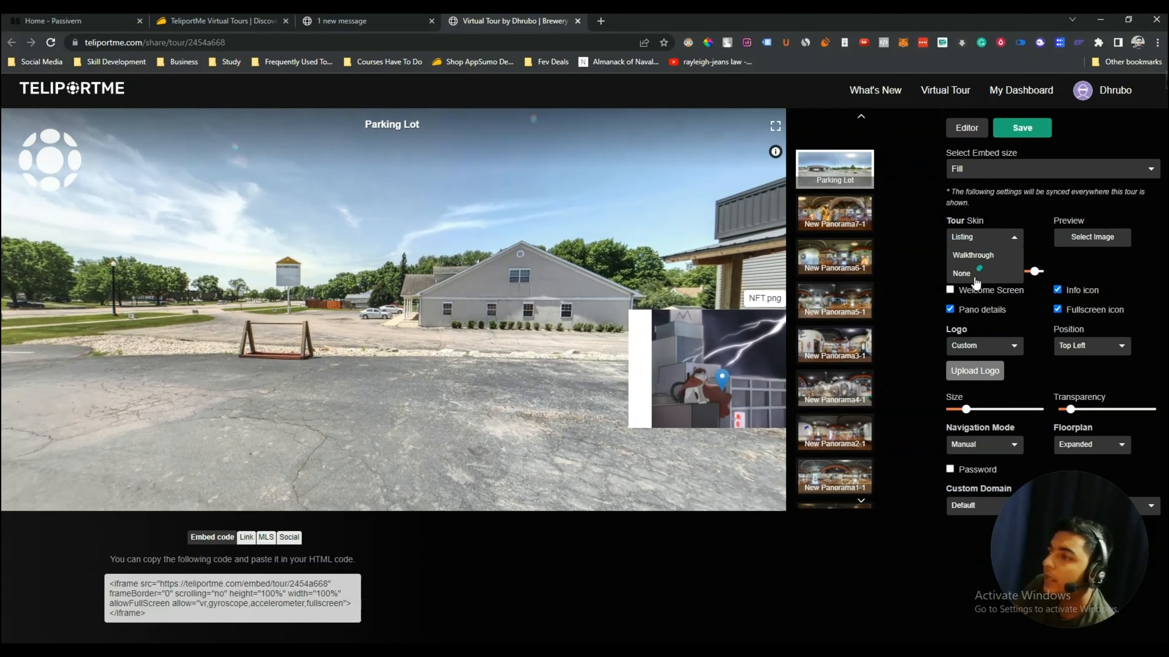
pyautogui.click(964, 273)
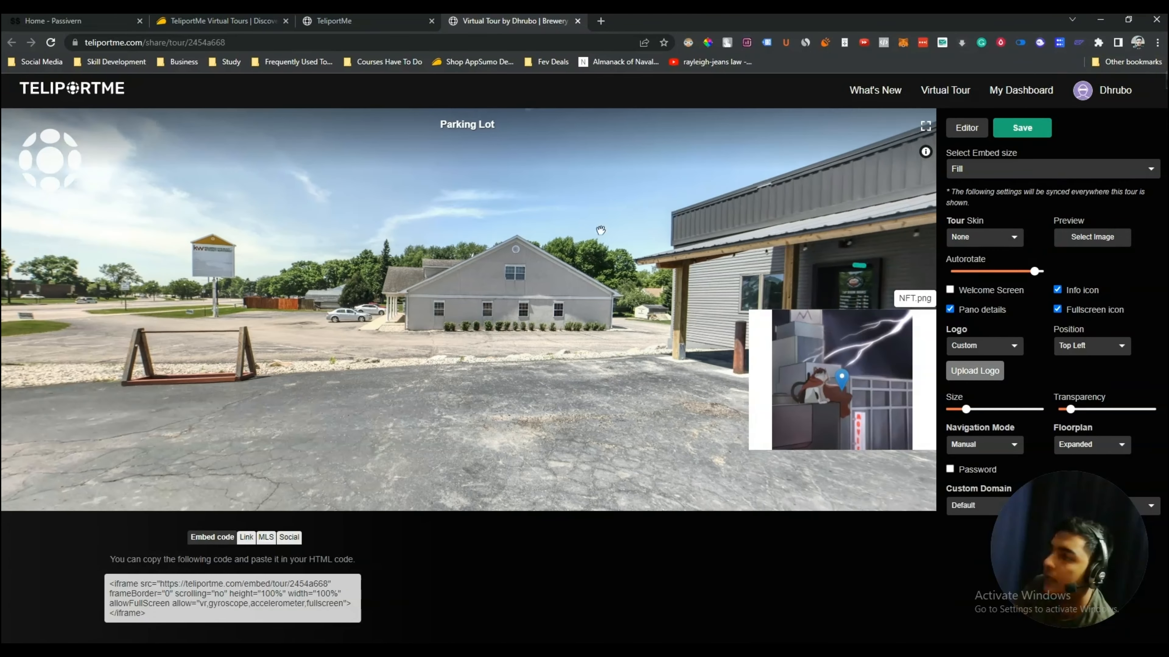
pyautogui.click(996, 237)
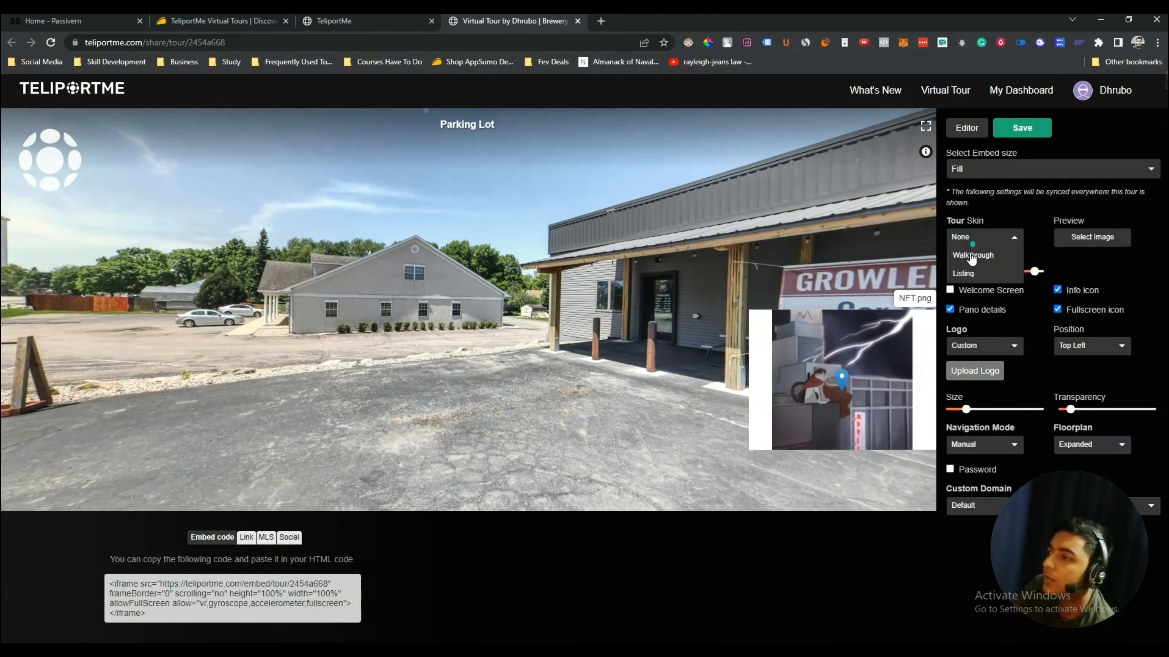
pyautogui.click(967, 275)
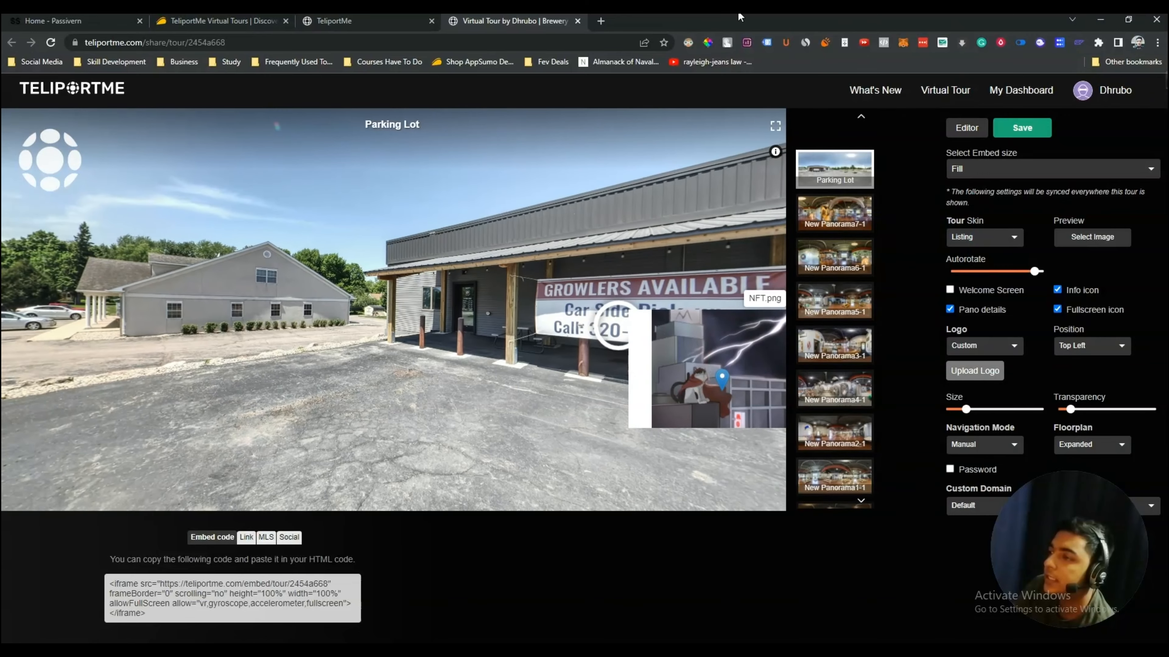
# Step: Browse the tour images offered for the preview image, closing the list without choosing one
pyautogui.click(1108, 239)
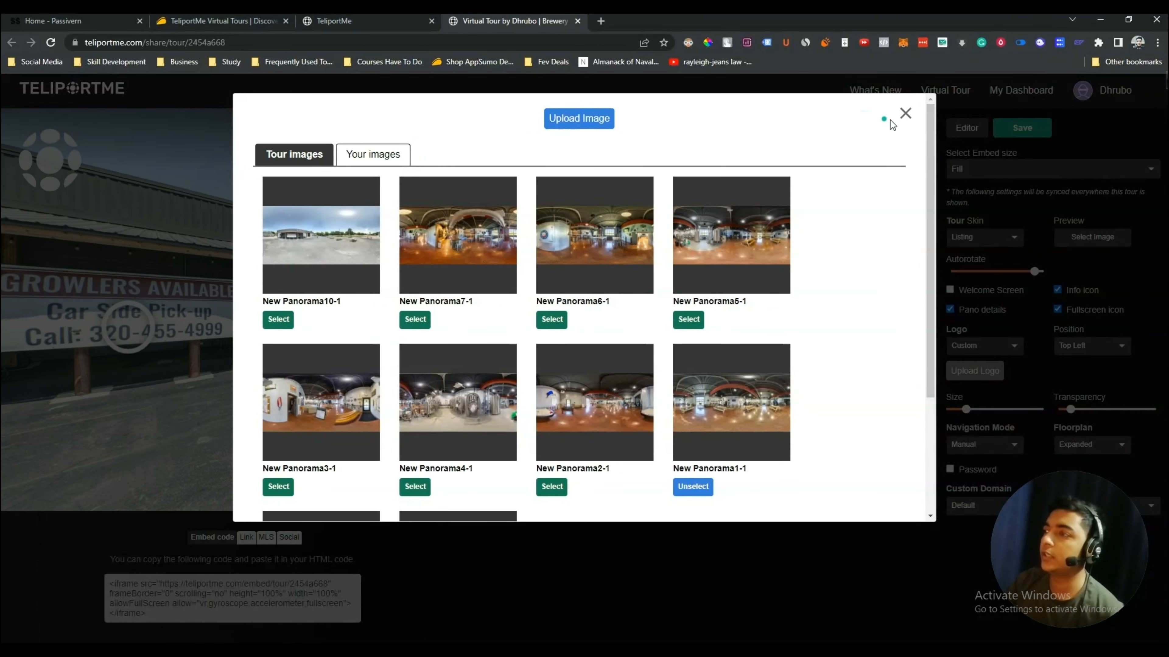
pyautogui.click(905, 114)
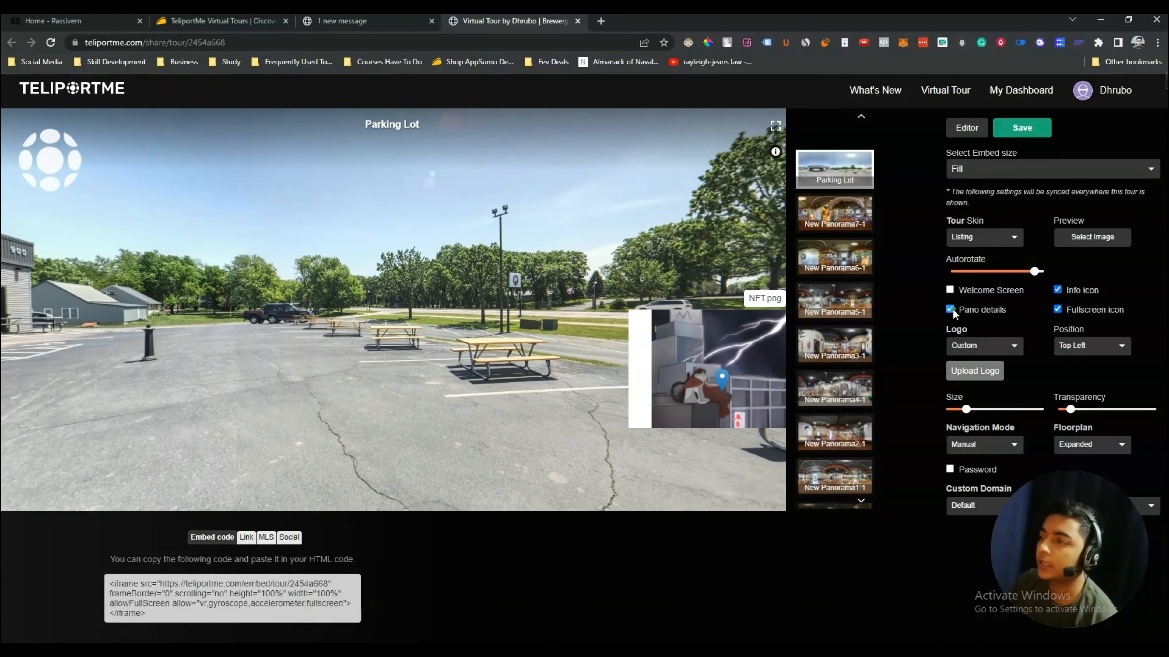
# Step: Try the pano details, welcome screen and fullscreen icon options, restoring each one, and view the tour info from the preview
pyautogui.click(950, 310)
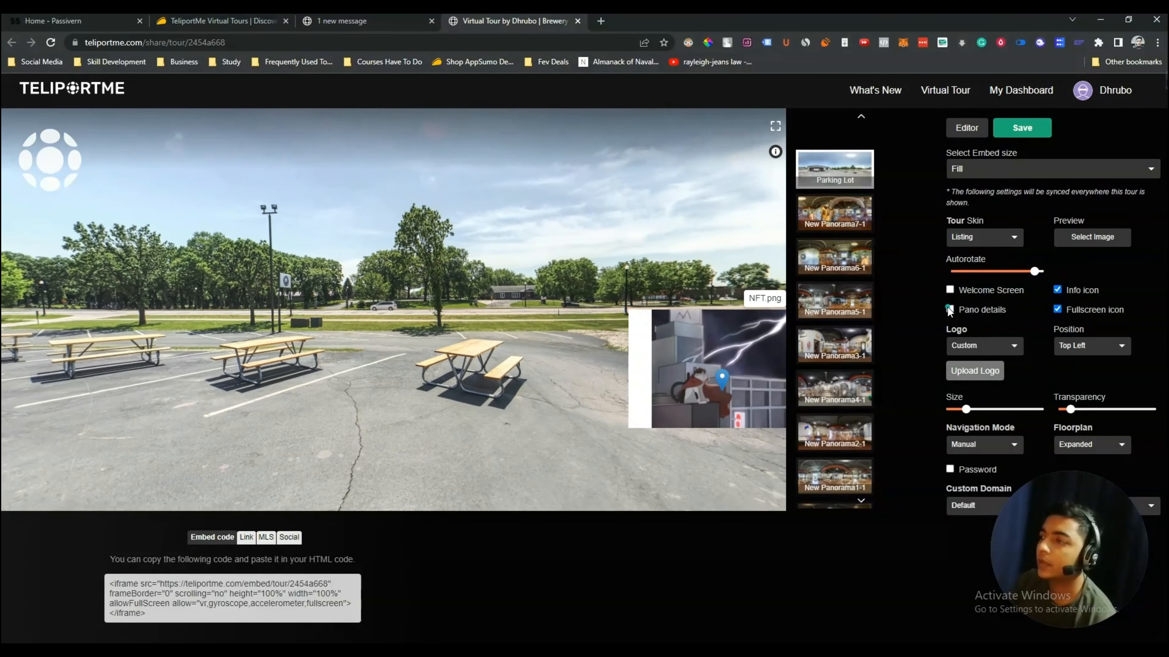
pyautogui.click(949, 289)
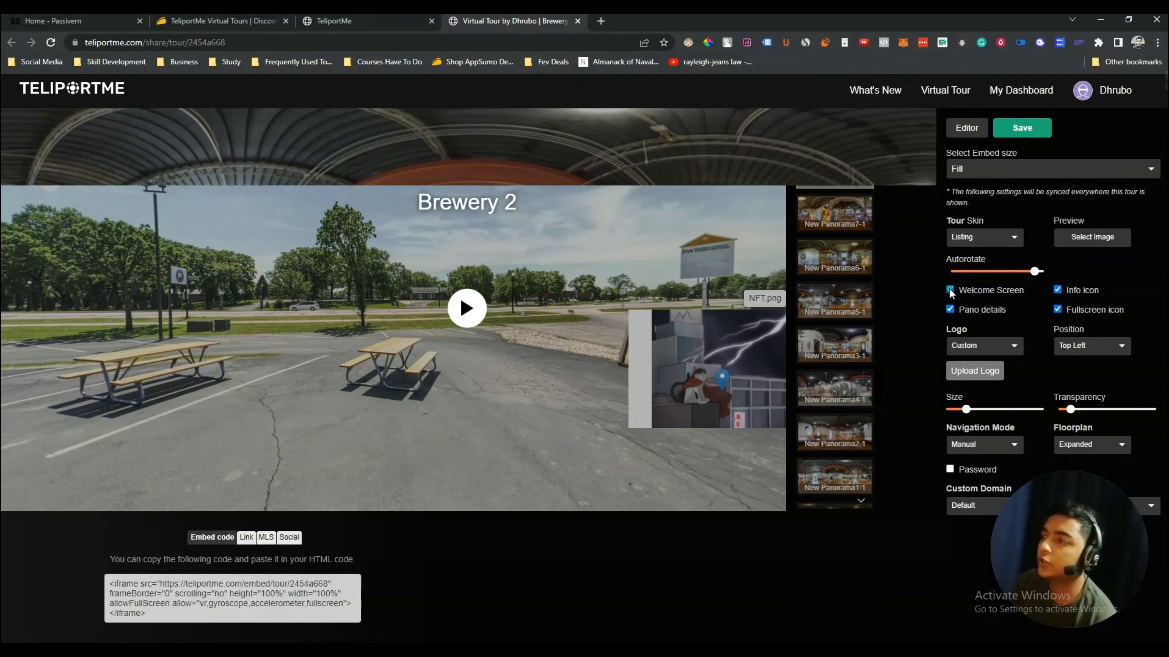
pyautogui.click(949, 289)
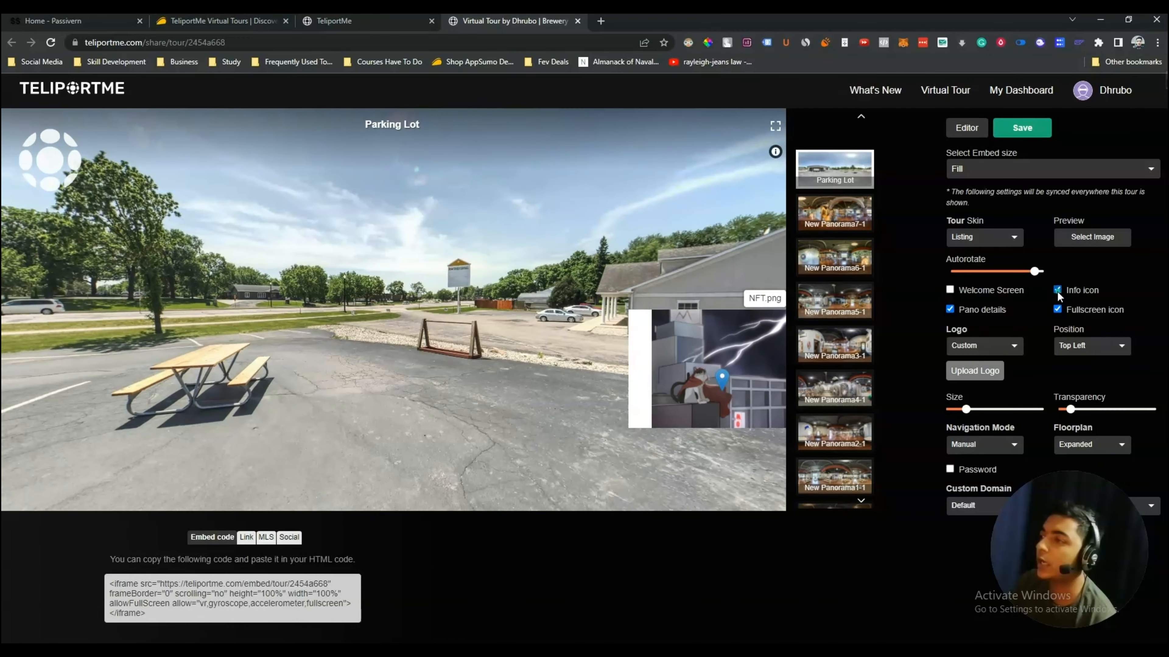
pyautogui.click(774, 152)
pyautogui.click(546, 255)
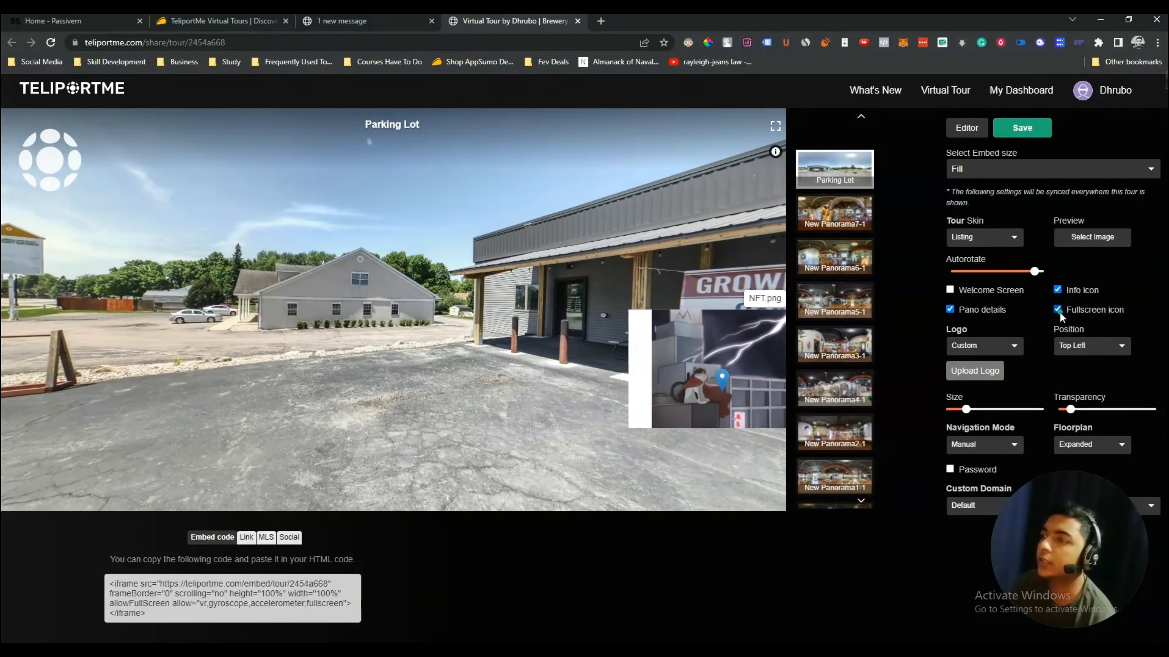
pyautogui.click(1058, 310)
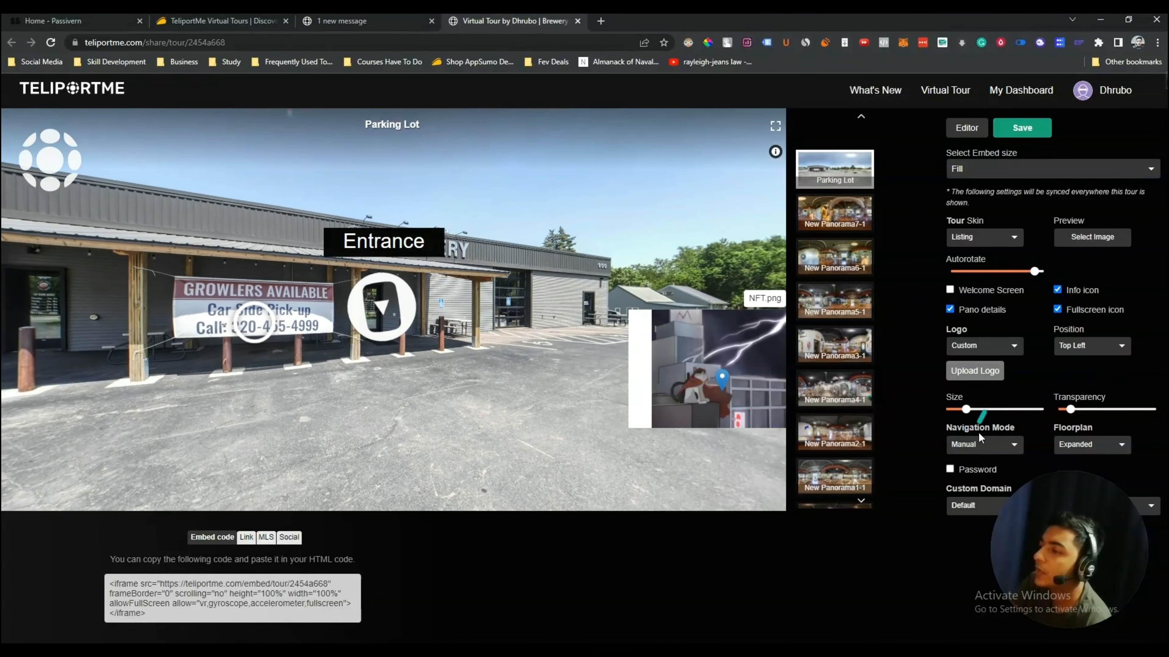
# Step: Try the tour's password protection option and switch it off again
pyautogui.moveTo(1026, 525); pyautogui.dragTo(1035, 559)
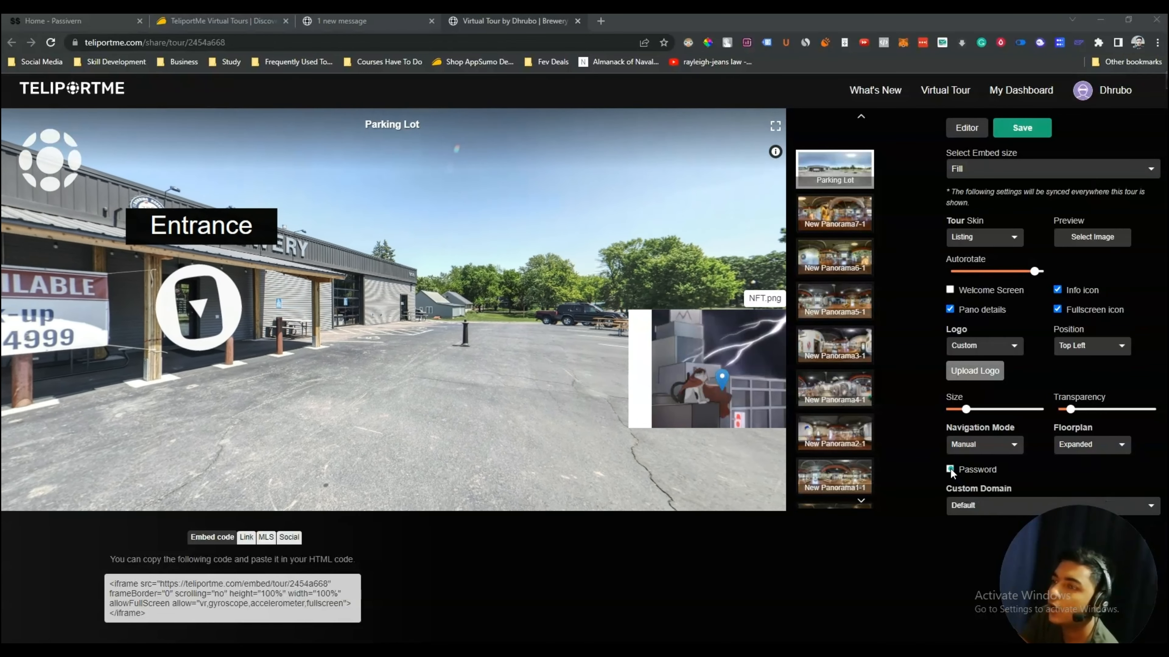
pyautogui.click(950, 469)
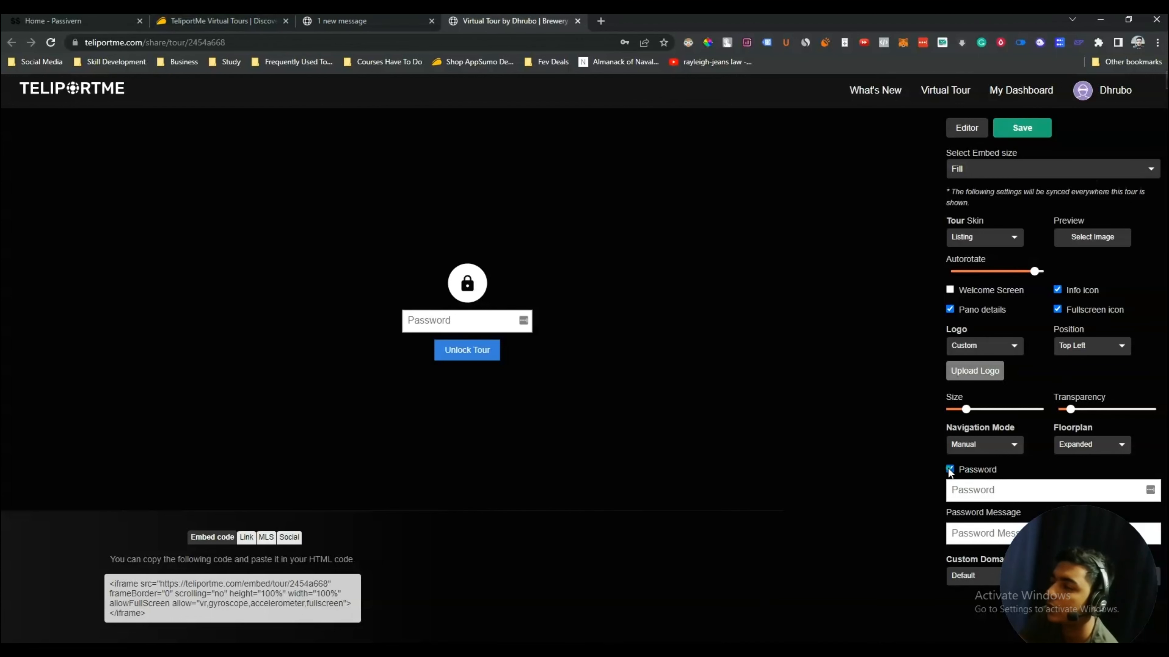
pyautogui.click(949, 469)
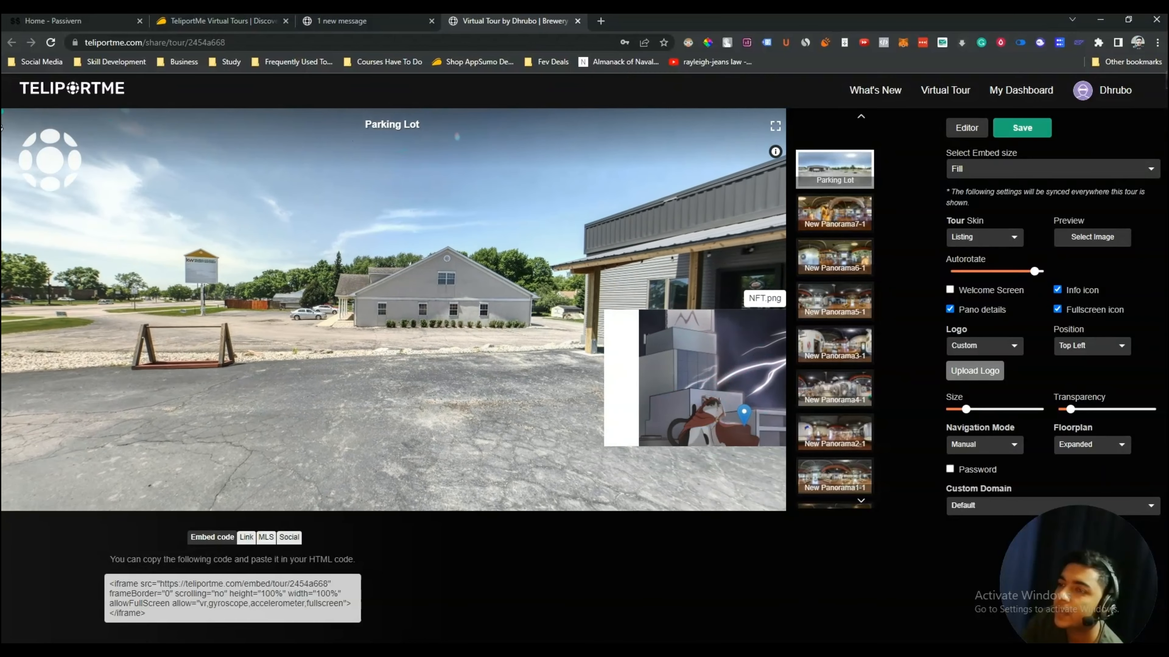
# Step: View New Panorama7-1 and New Panorama4-1 in the share preview and examine the tour's embed code
pyautogui.click(862, 223)
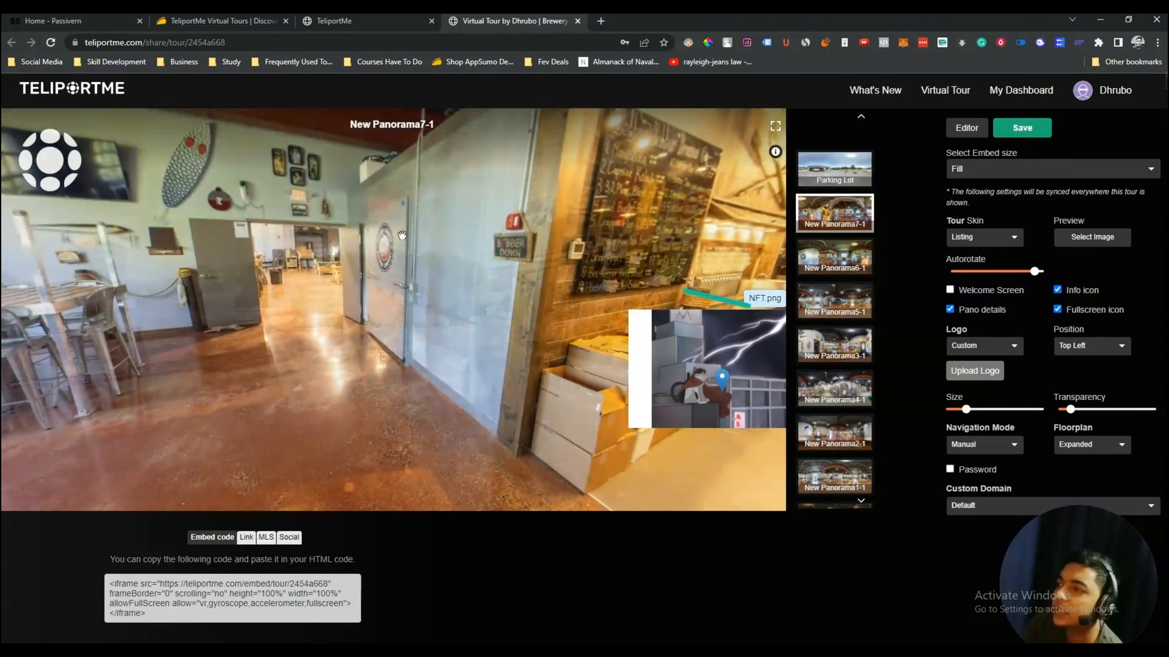
pyautogui.click(848, 393)
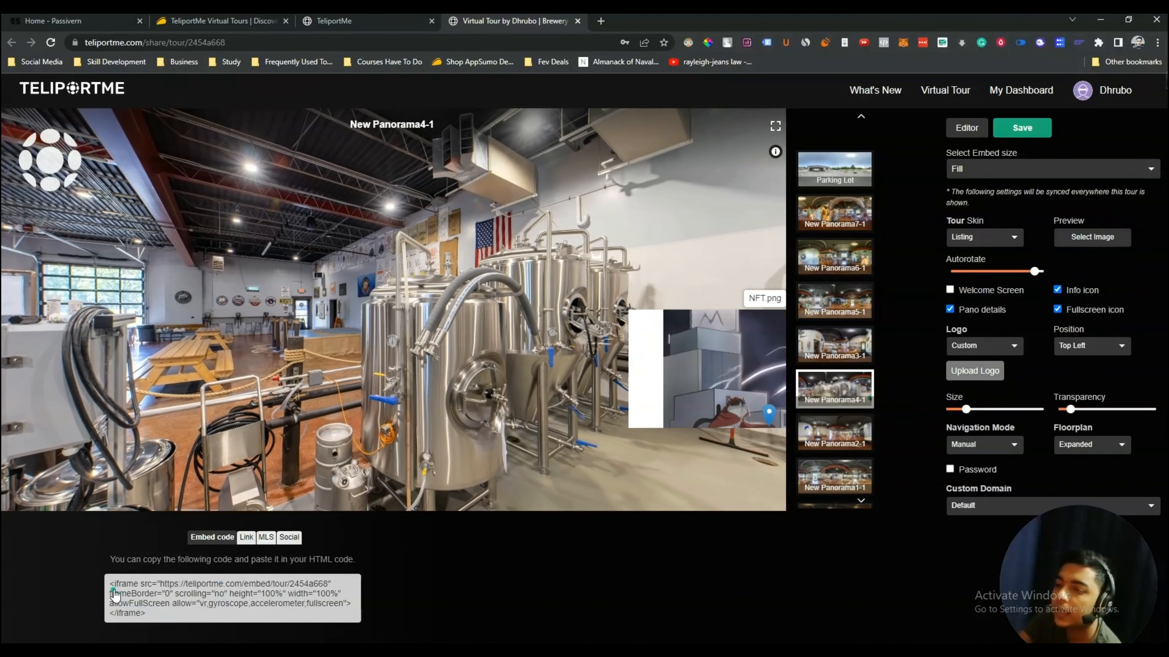
pyautogui.click(133, 593)
pyautogui.click(245, 537)
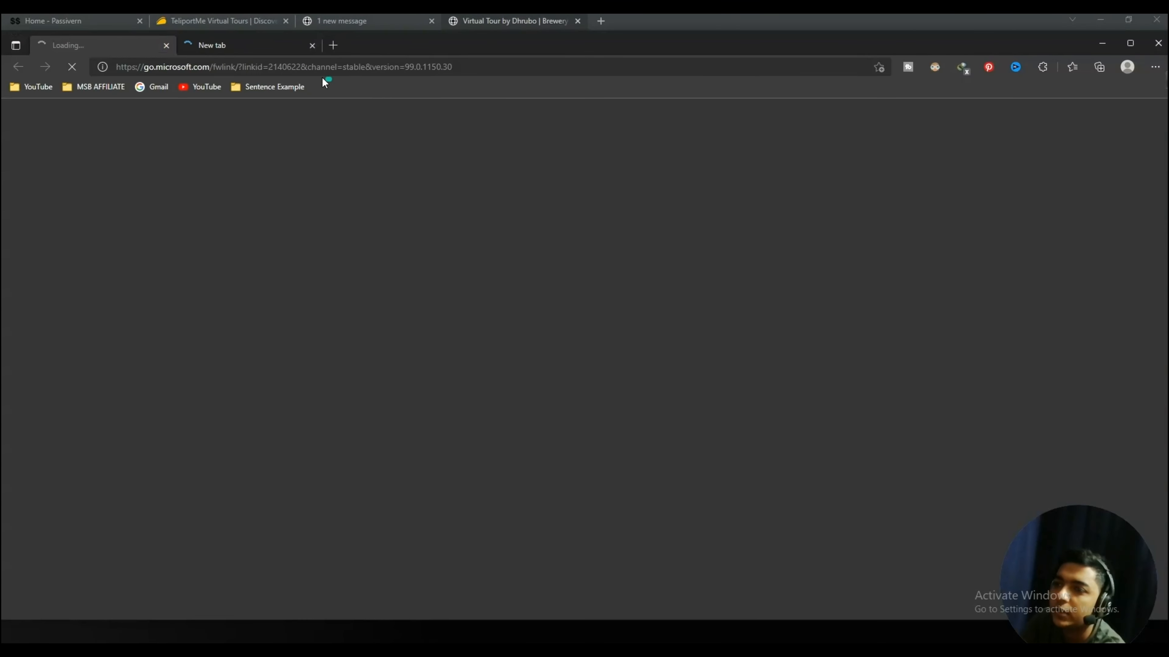
pyautogui.click(314, 71)
pyautogui.write('https://teliportme.com/virtualtour/2454a668')
pyautogui.press('Return')
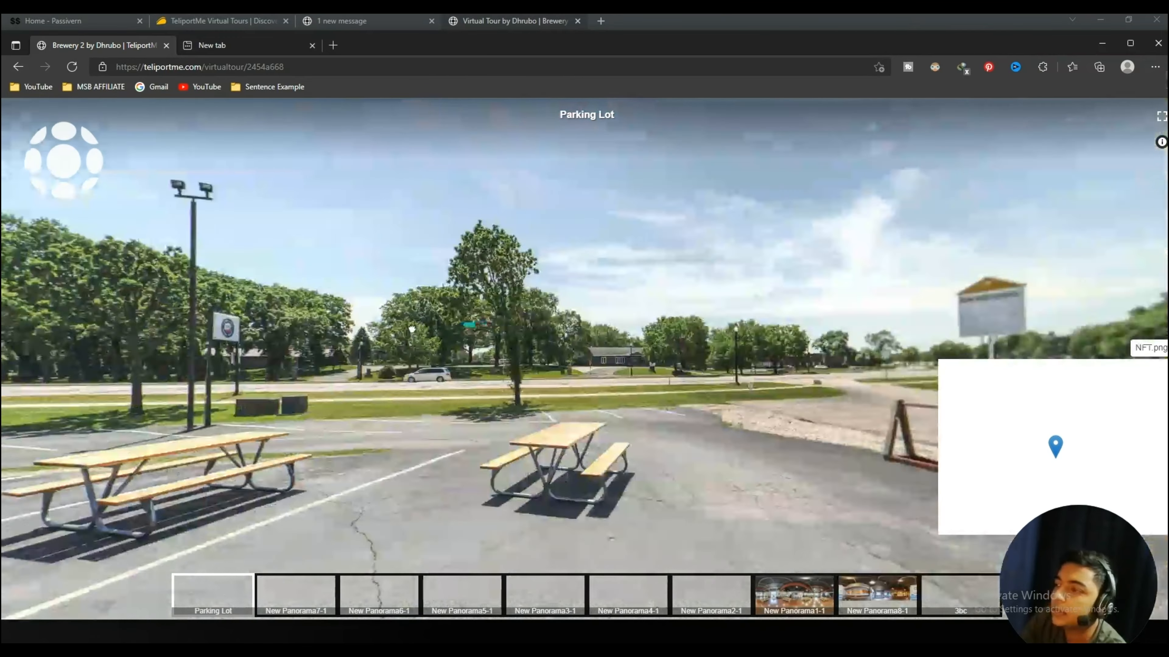
# Step: Look around the Parking Lot panorama of the shared tour and zoom it in and out
pyautogui.moveTo(412, 329); pyautogui.dragTo(340, 327)
pyautogui.moveTo(629, 360); pyautogui.dragTo(376, 316)
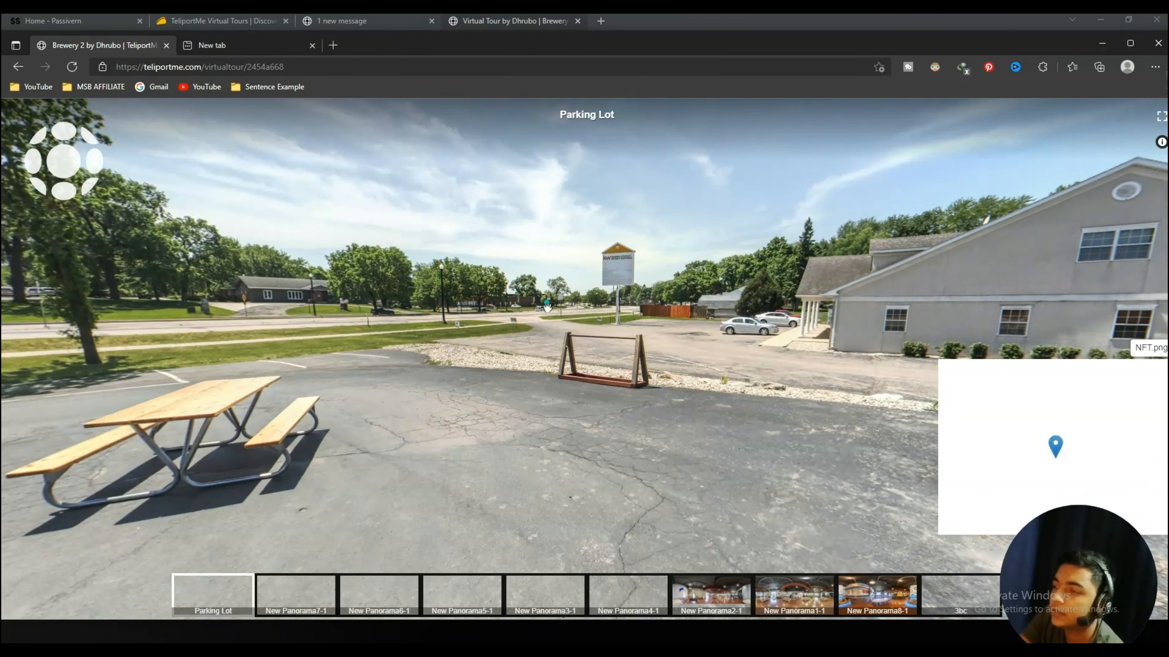
pyautogui.scroll(-5, 532, 449)
pyautogui.scroll(3, 532, 449)
pyautogui.scroll(-3, 532, 449)
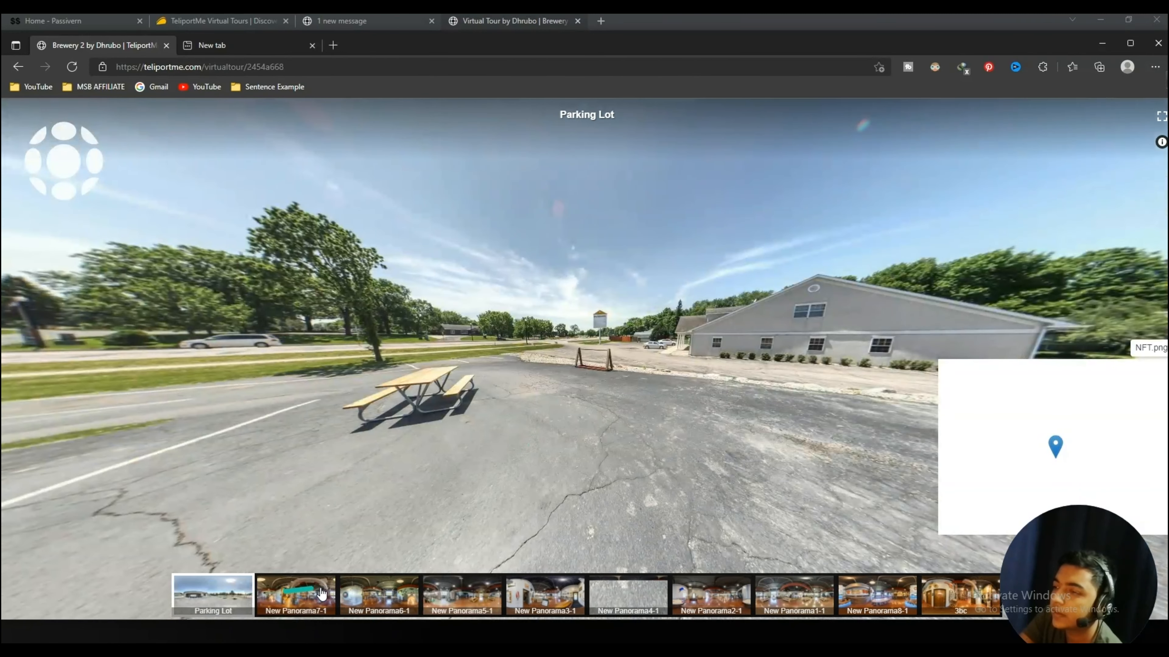
# Step: Open New Panorama7-1 in the shared tour and look around the room towards the Hello There hotspot
pyautogui.click(320, 593)
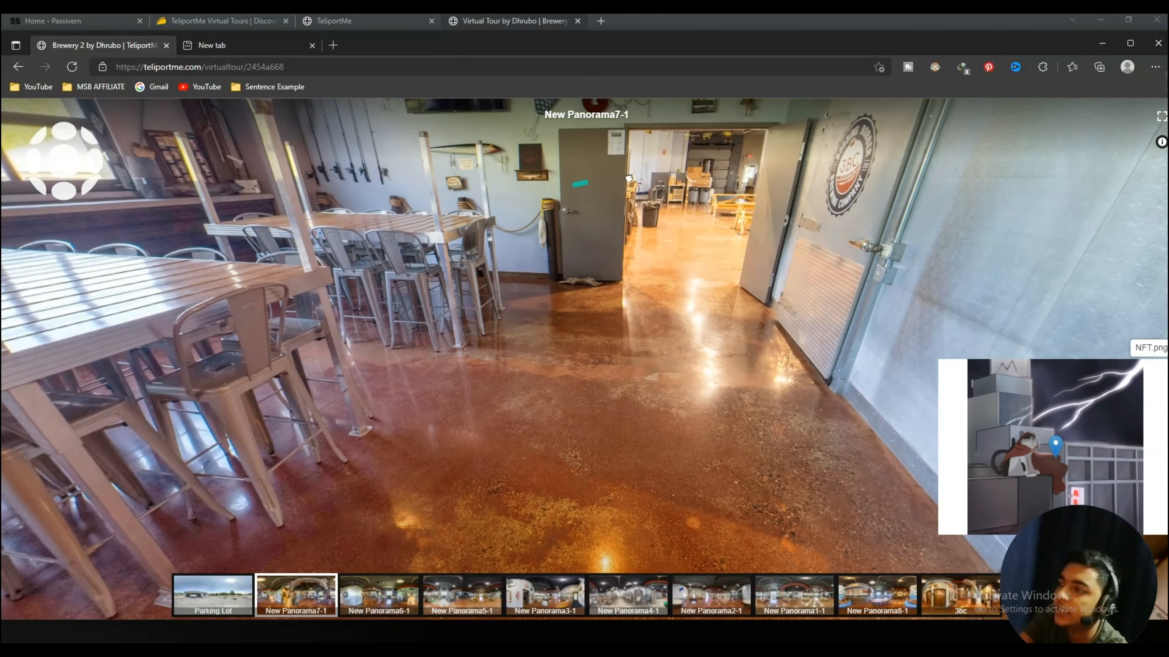
pyautogui.moveTo(628, 178); pyautogui.dragTo(553, 209)
pyautogui.moveTo(229, 388); pyautogui.dragTo(430, 499)
pyautogui.moveTo(315, 308); pyautogui.dragTo(422, 465)
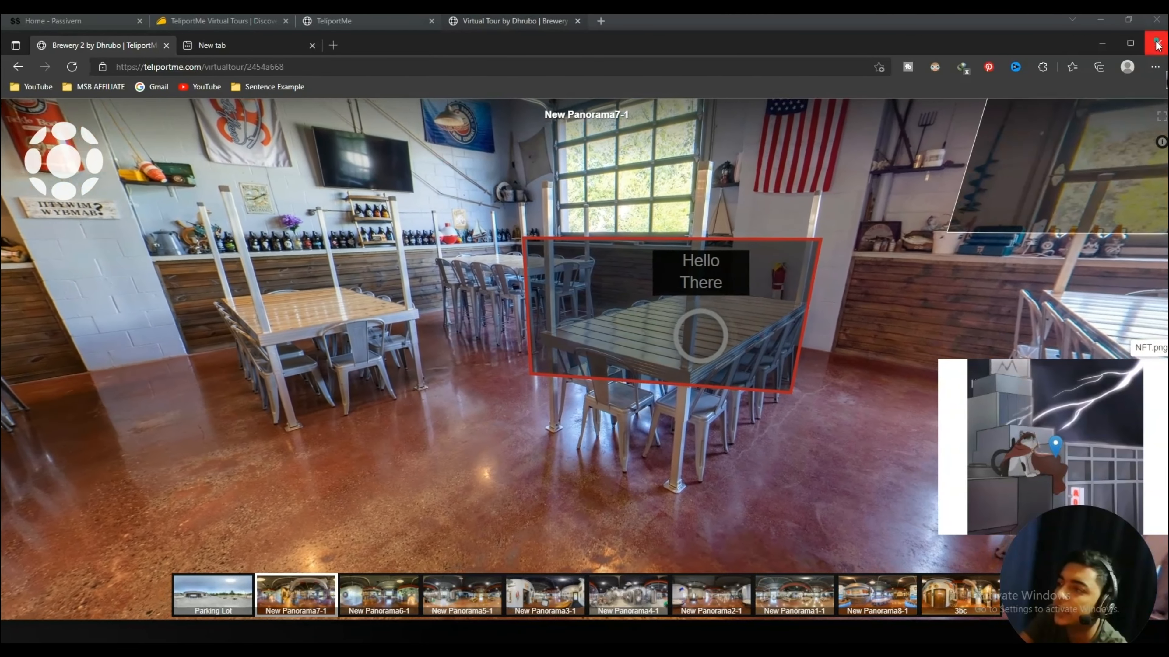
# Step: Switch back to Chrome and review the TeliportMe Virtual Tours product page on AppSumo from its introduction to Plans and Features
pyautogui.hotkey('alt', 'Tab')
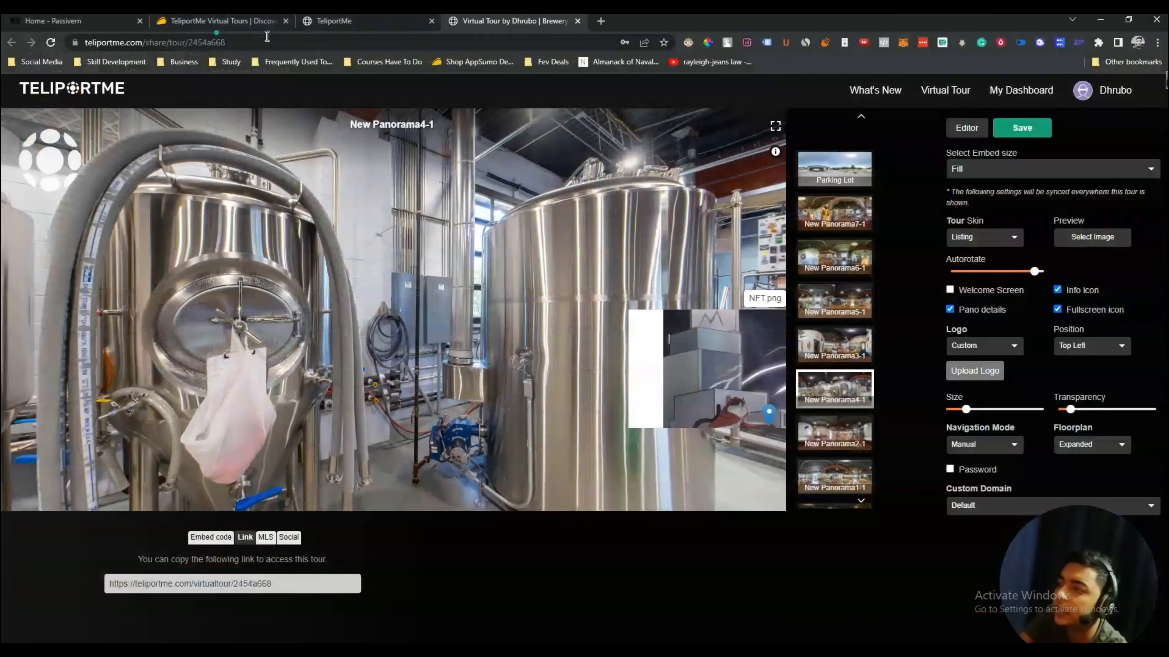
pyautogui.click(235, 22)
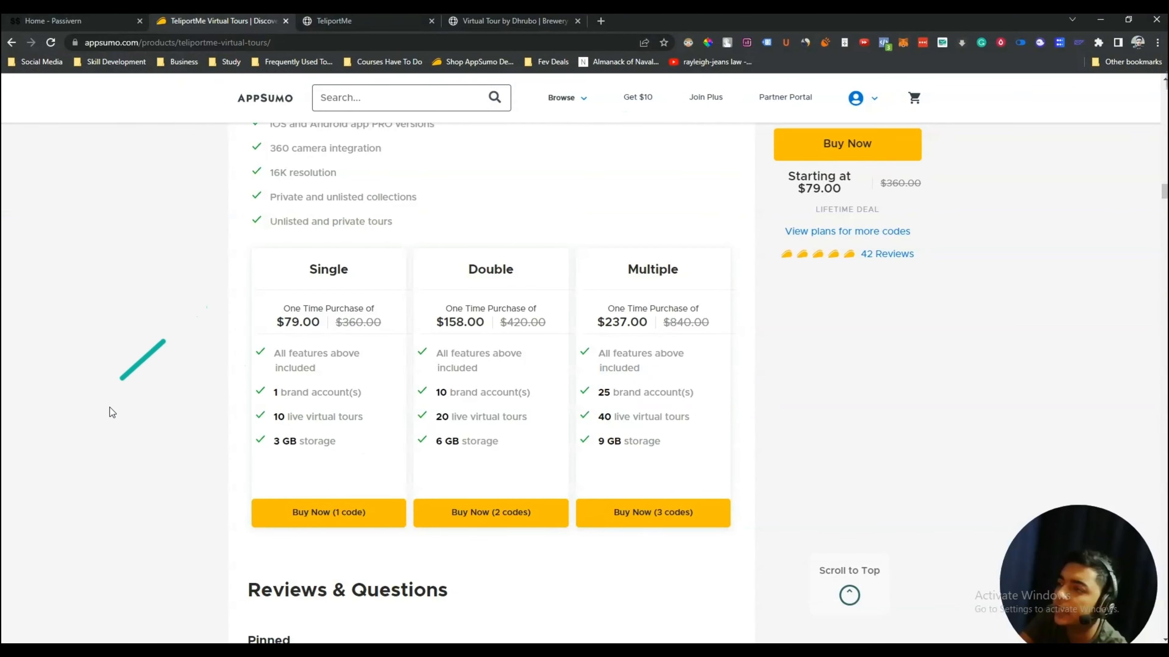
pyautogui.scroll(15, 132, 209)
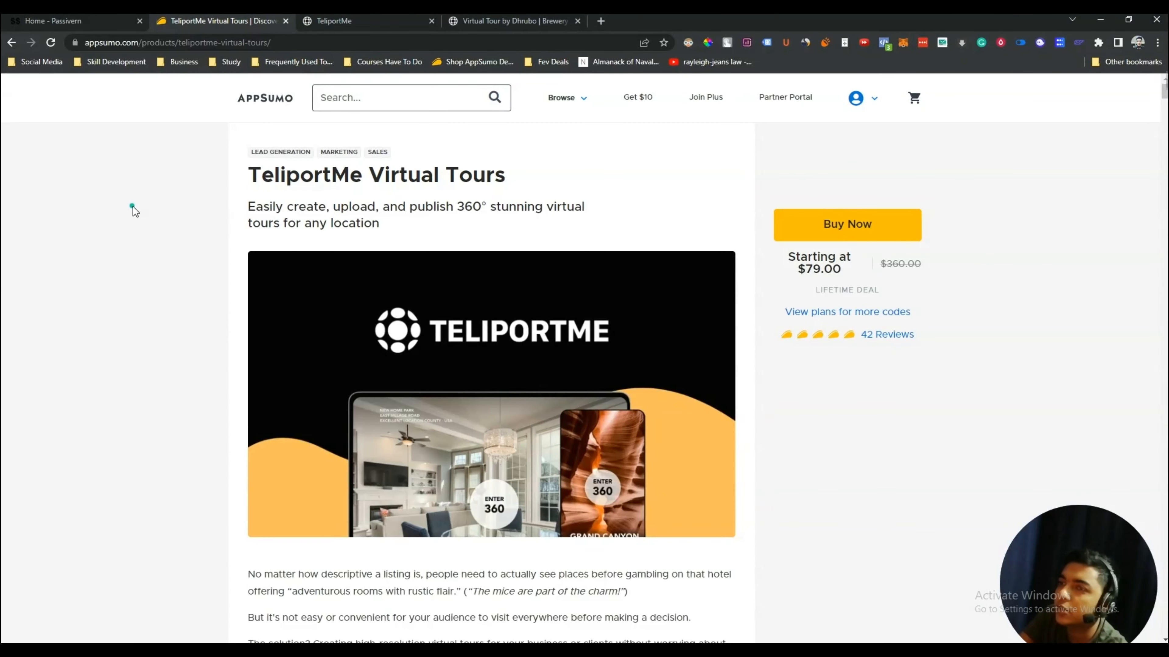
pyautogui.scroll(-10, 141, 227)
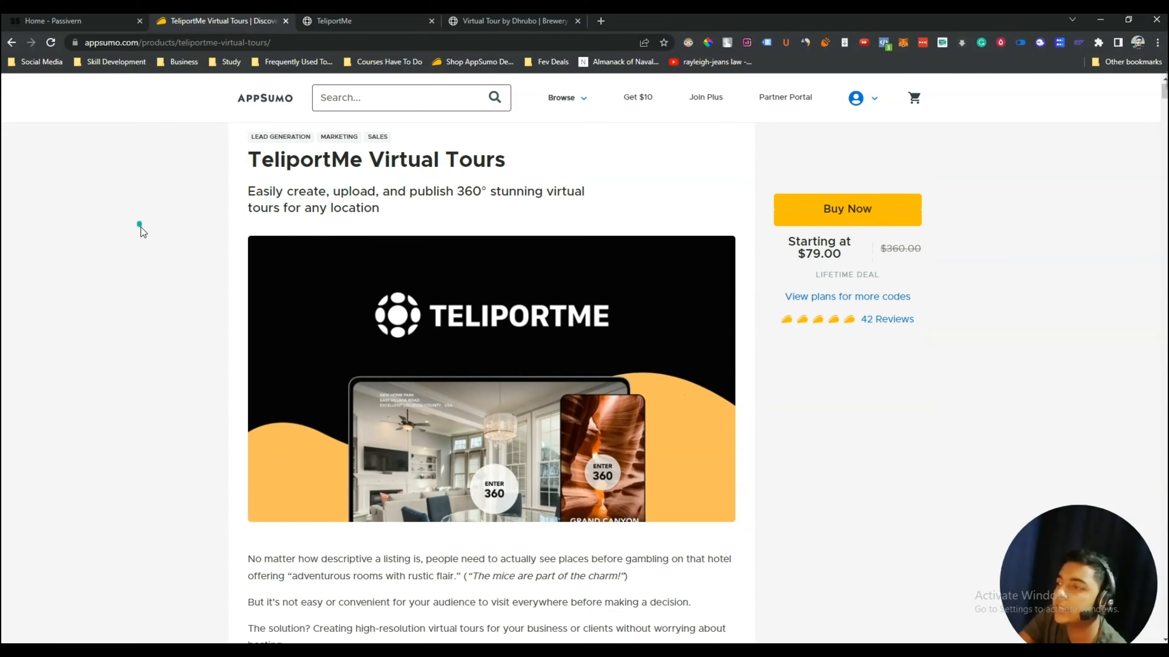
pyautogui.scroll(-20, 150, 271)
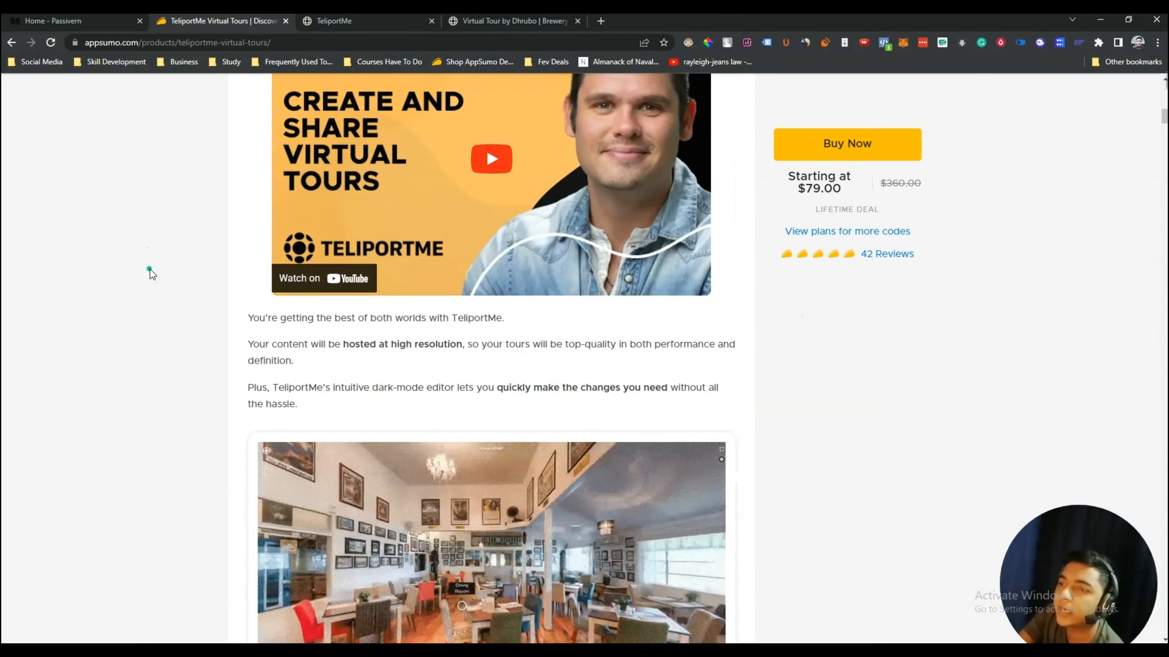
pyautogui.scroll(-20, 150, 269)
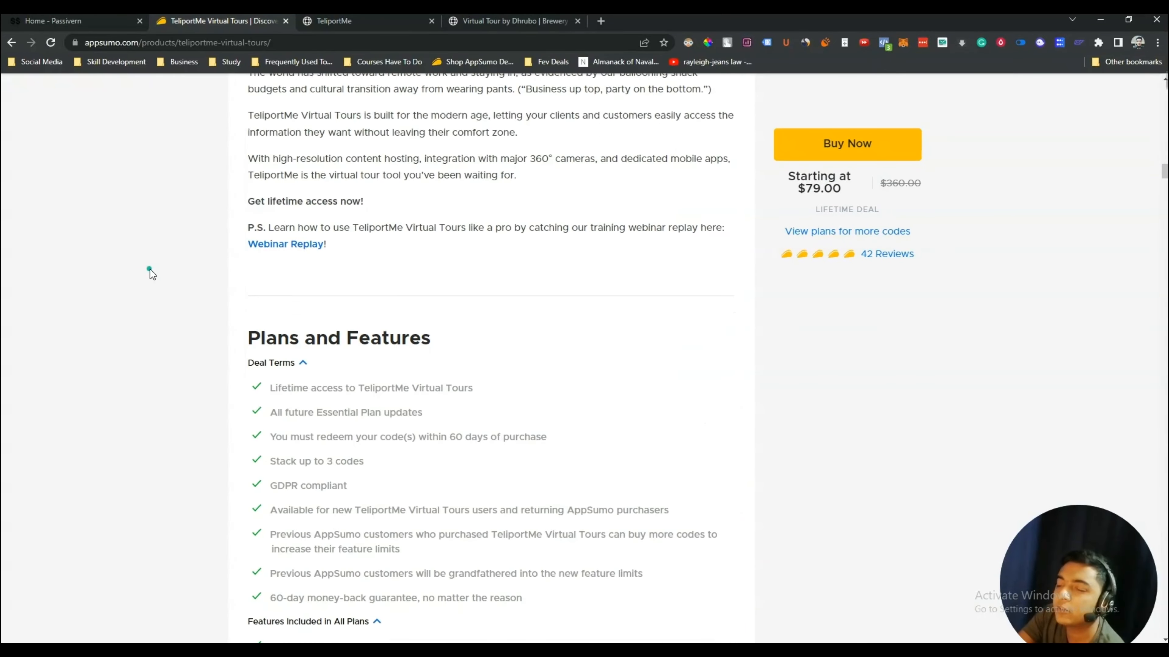
# Step: Examine the features included in all plans and compare the Single, Double and Multiple lifetime deal plans
pyautogui.scroll(5, 149, 270)
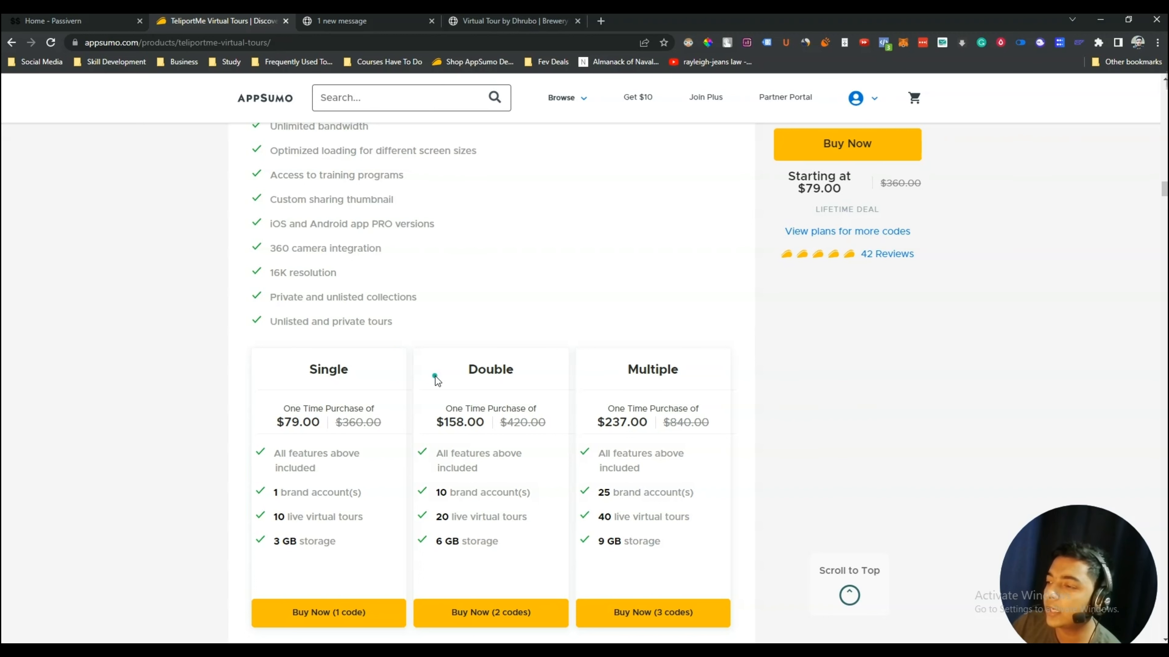
pyautogui.scroll(2, 433, 414)
pyautogui.scroll(3, 433, 414)
pyautogui.scroll(-11, 433, 414)
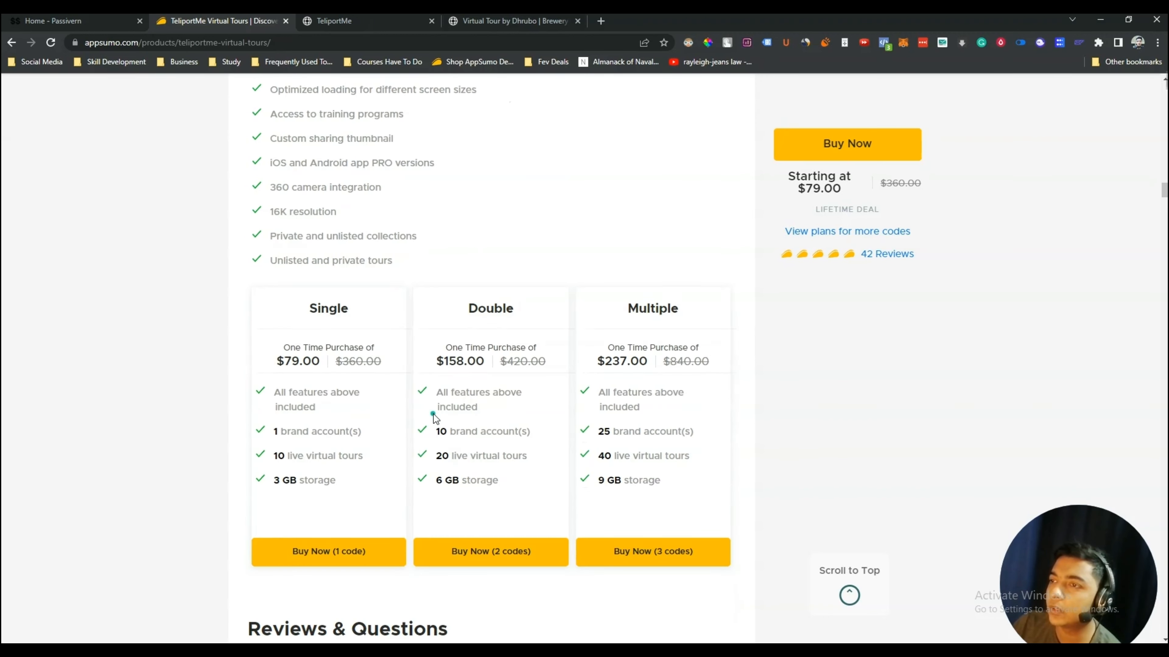
pyautogui.scroll(4, 209, 318)
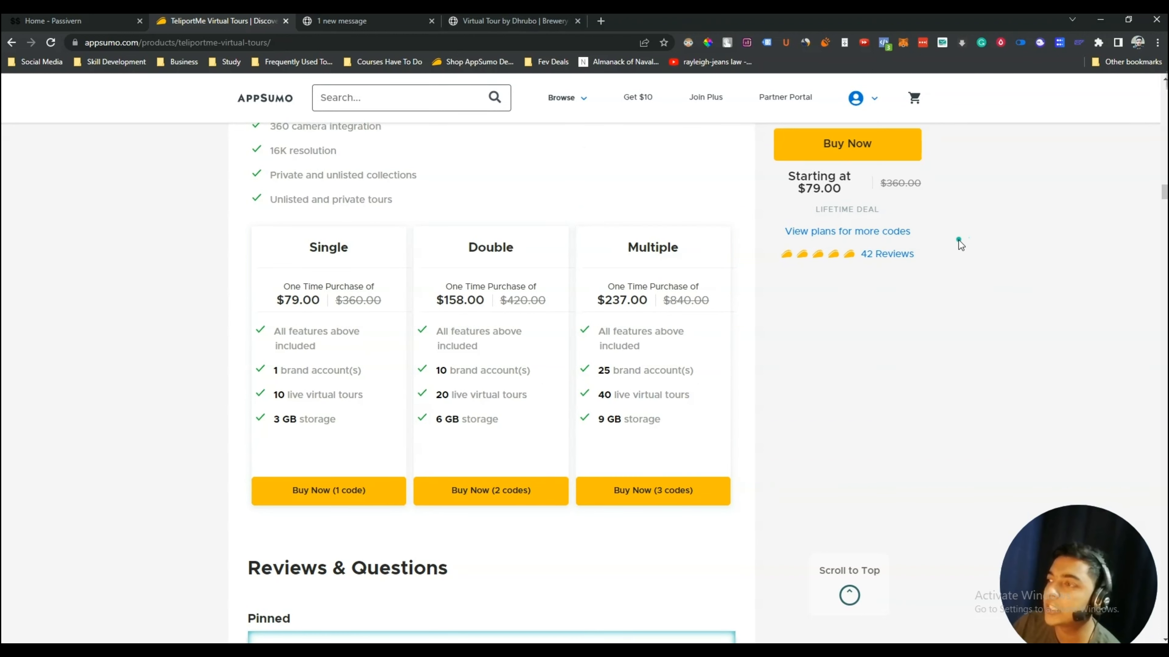
pyautogui.moveTo(959, 241); pyautogui.dragTo(933, 235)
pyautogui.click(933, 235)
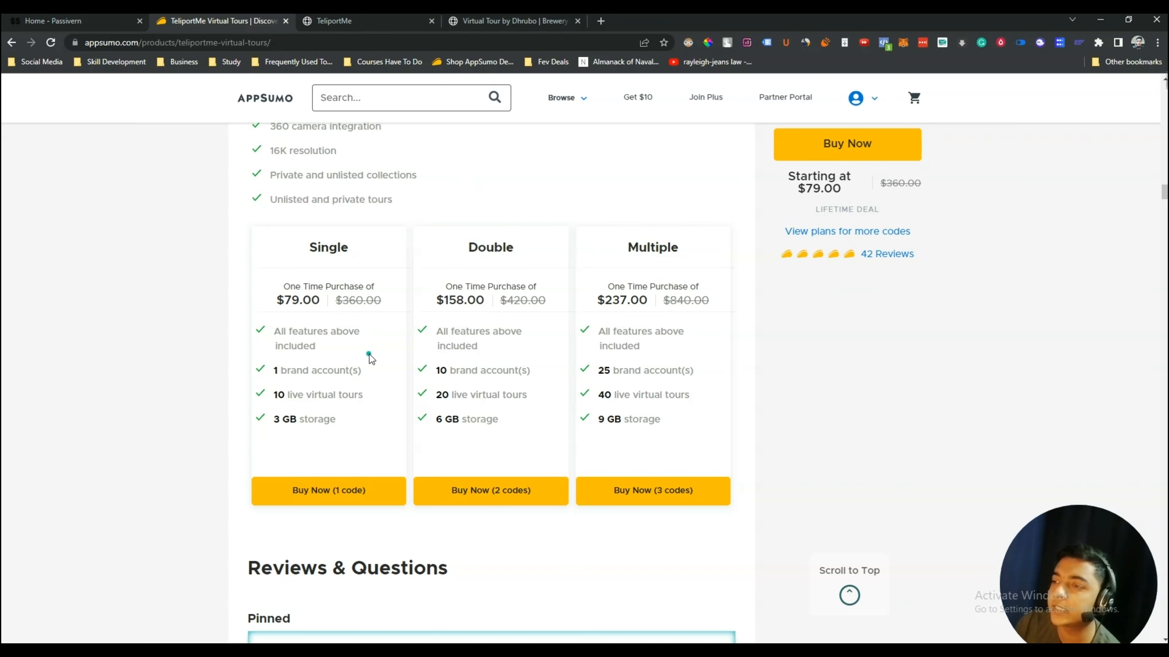
pyautogui.scroll(1, 414, 368)
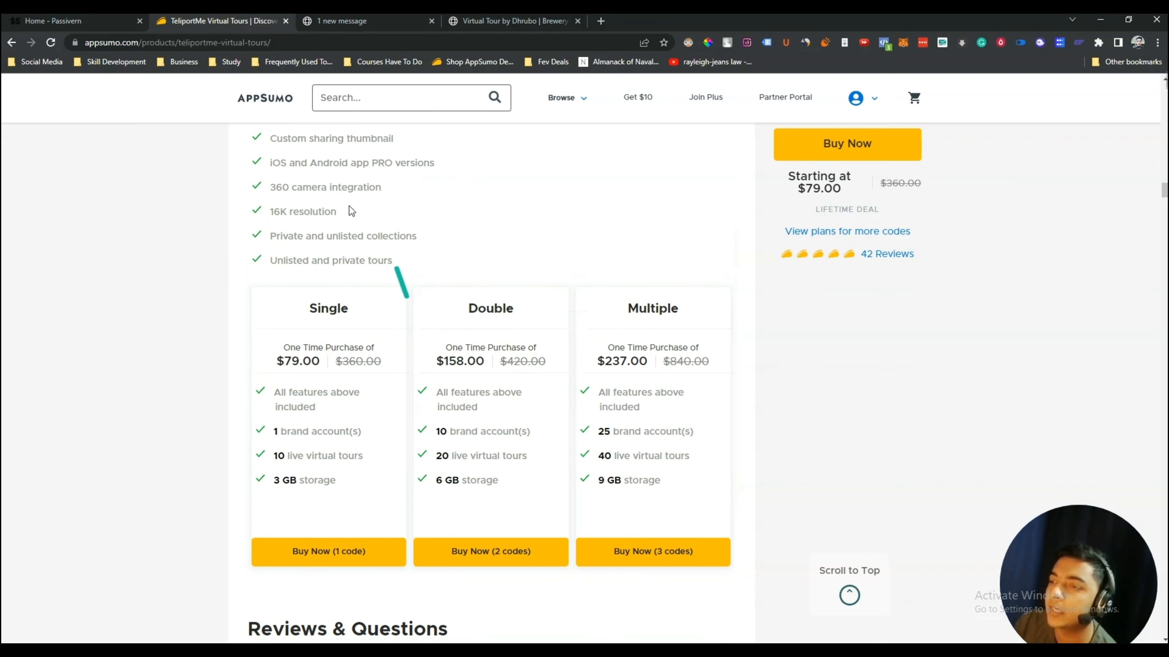
# Step: View the Passivern homepage, open the Passivern SaaS LTD Review with Giveaway group on Facebook, and browse its deal review posts
pyautogui.click(62, 20)
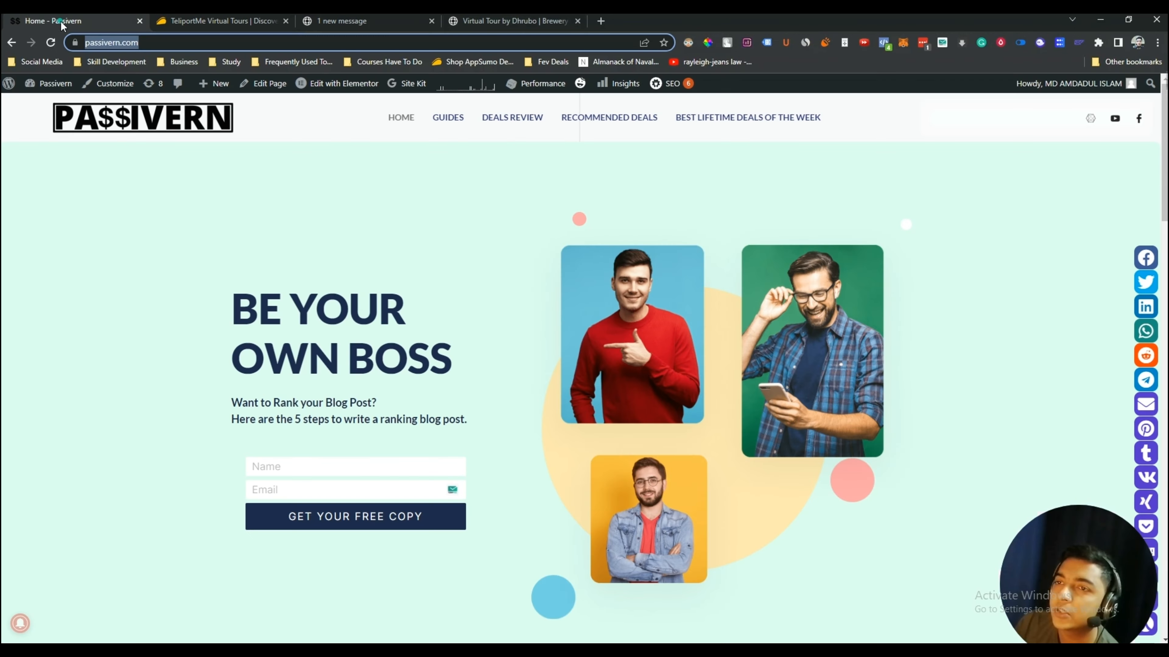
pyautogui.click(184, 255)
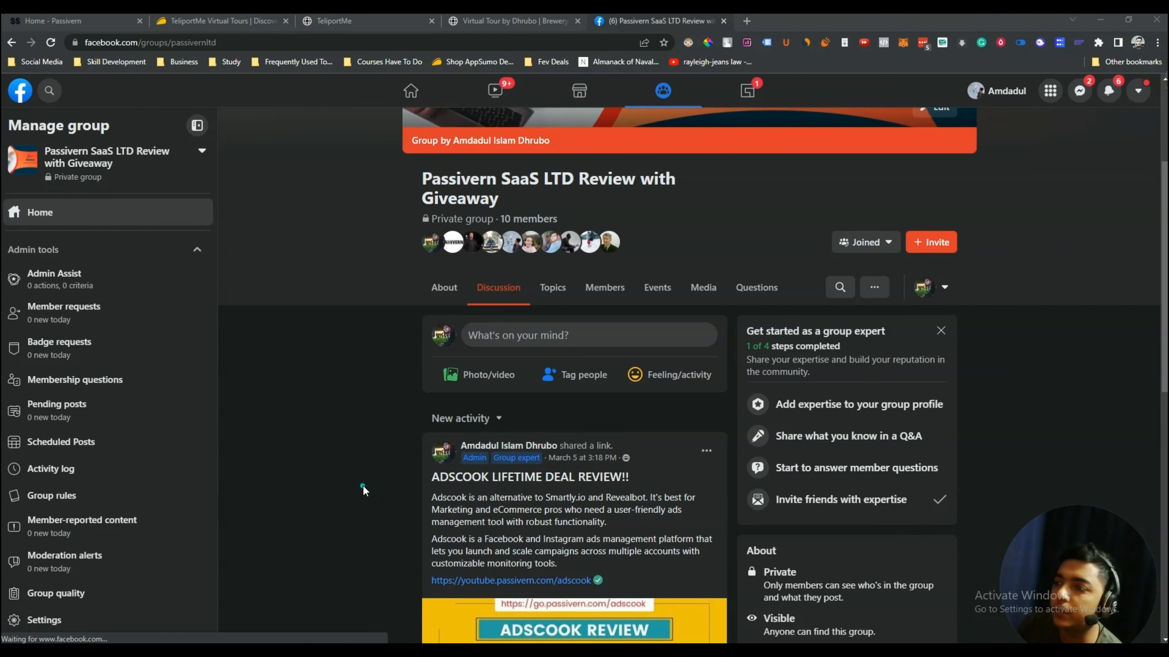
pyautogui.scroll(-6, 362, 485)
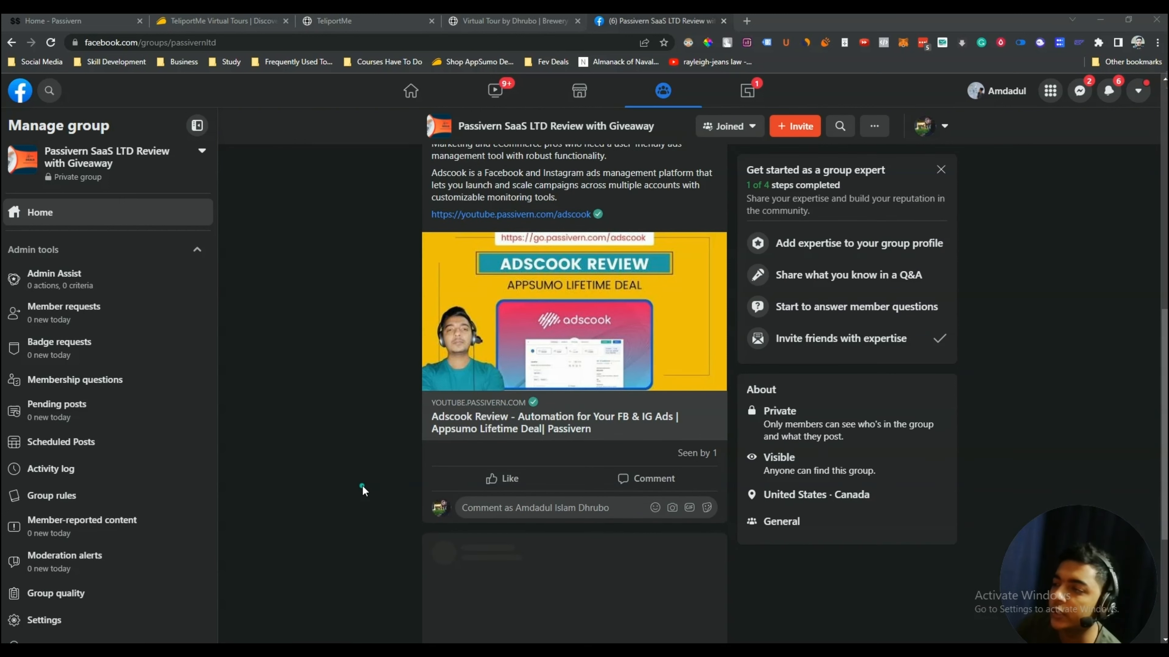
pyautogui.scroll(-5, 361, 485)
pyautogui.scroll(8, 360, 485)
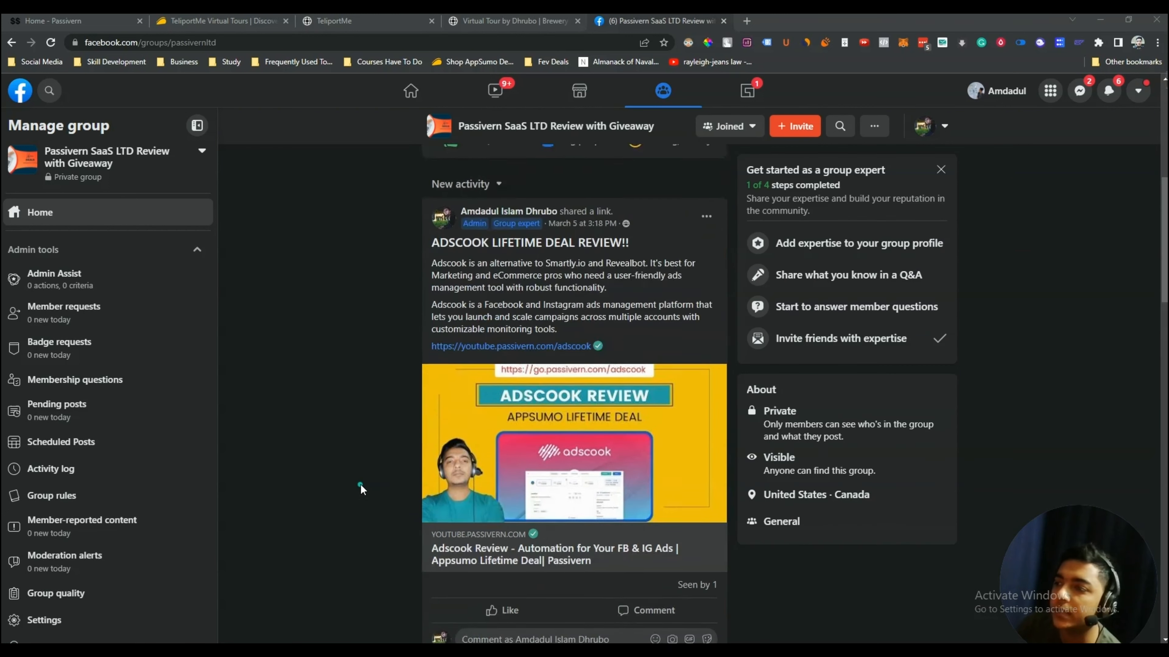
pyautogui.scroll(7, 360, 484)
pyautogui.scroll(-18, 334, 416)
pyautogui.scroll(-8, 334, 416)
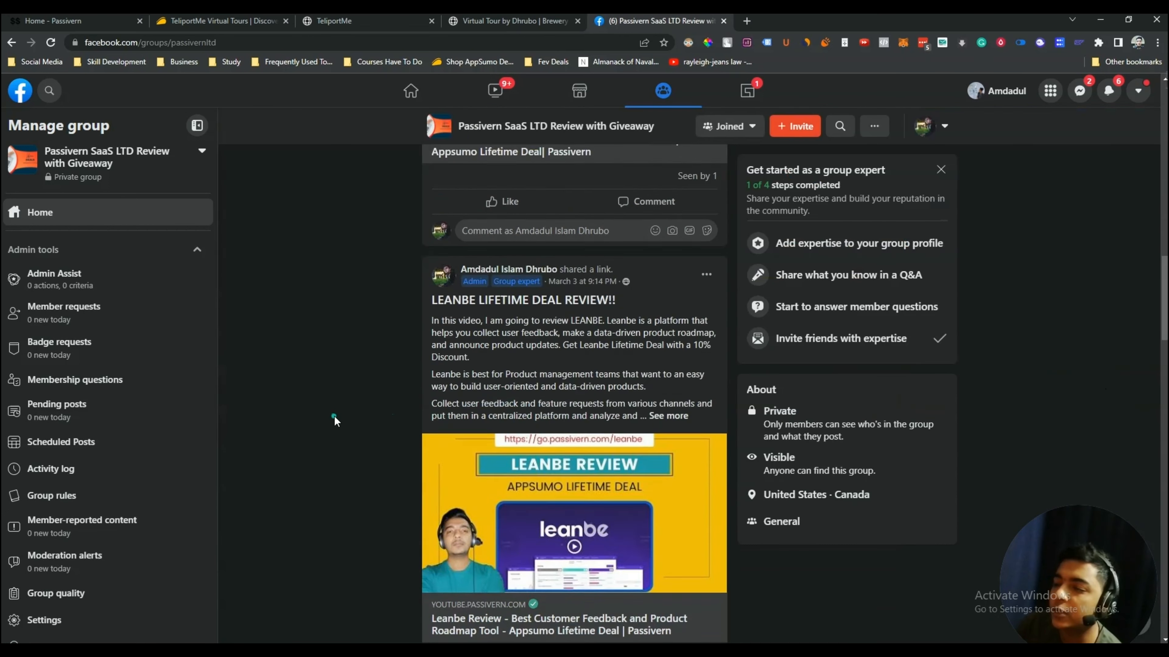
pyautogui.scroll(5, 334, 416)
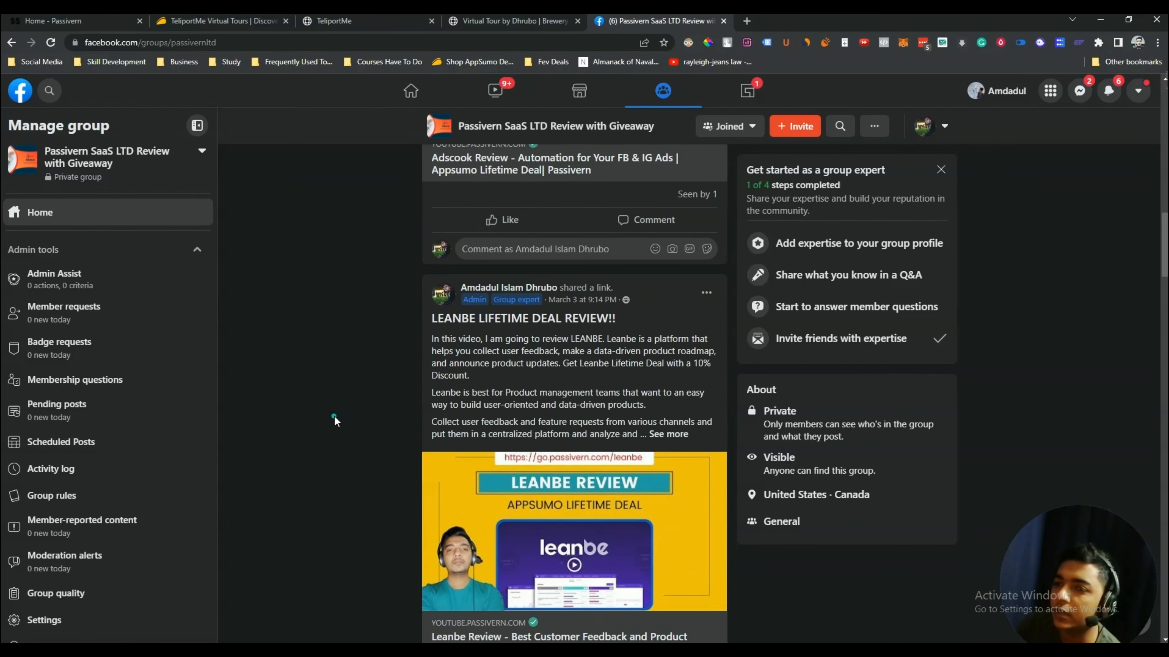
pyautogui.scroll(15, 334, 416)
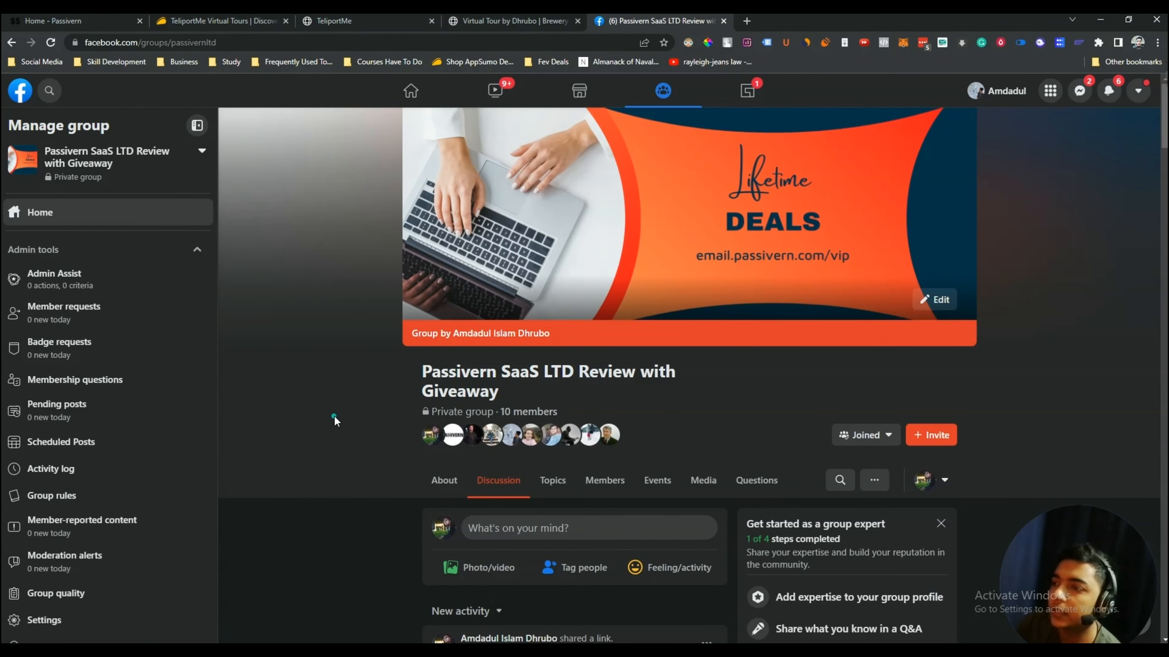
pyautogui.scroll(-12, 334, 415)
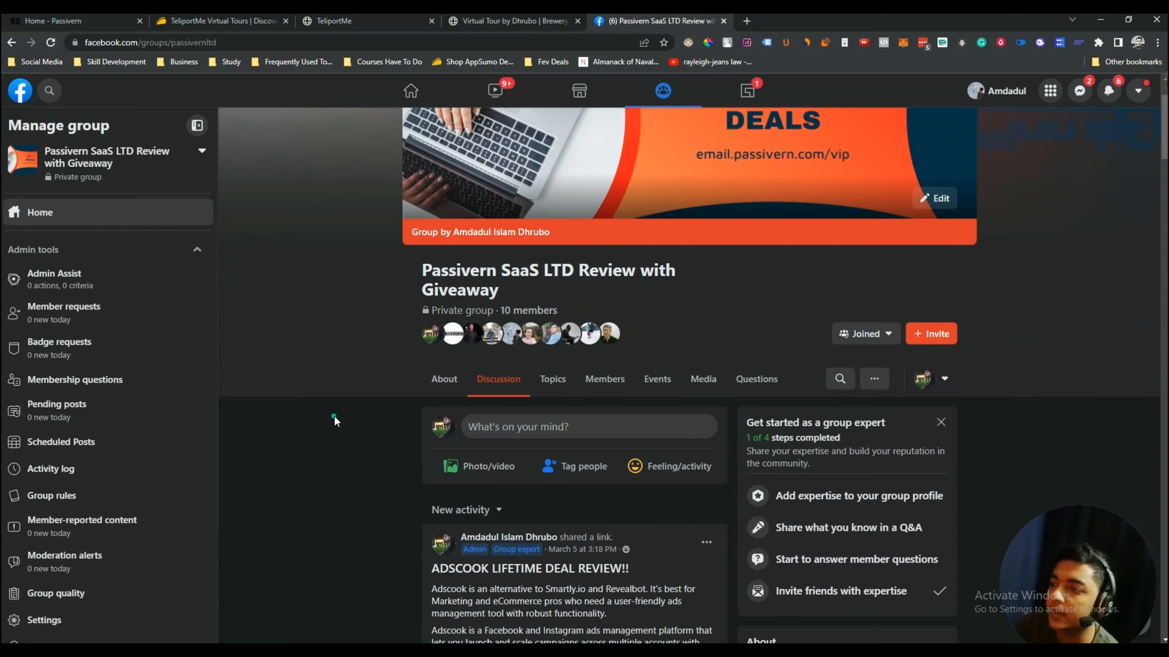